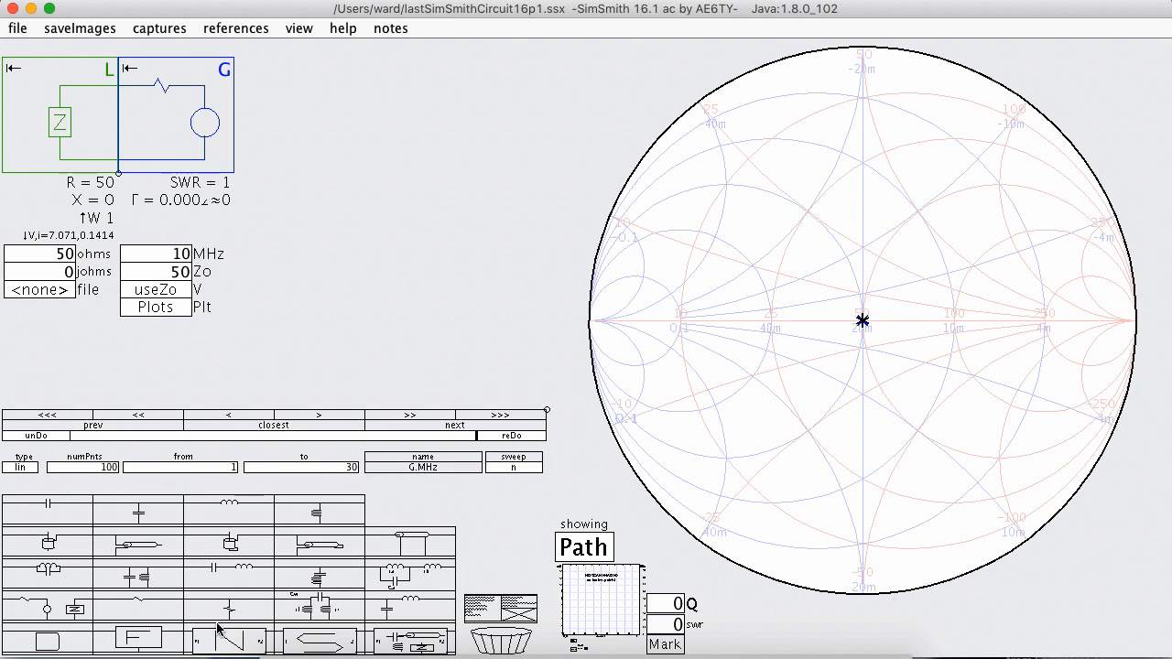
Insert an F block between the load and the generator, and view its equation editor.
left_click_drag(155, 646, 174, 154)
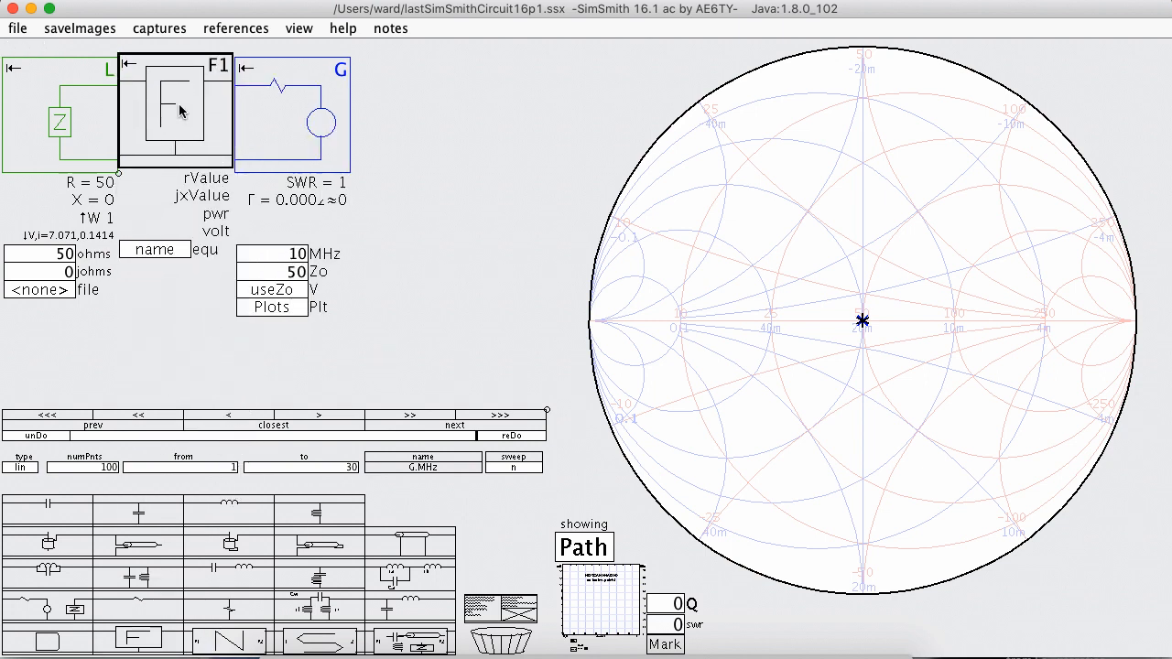
left_click(180, 257)
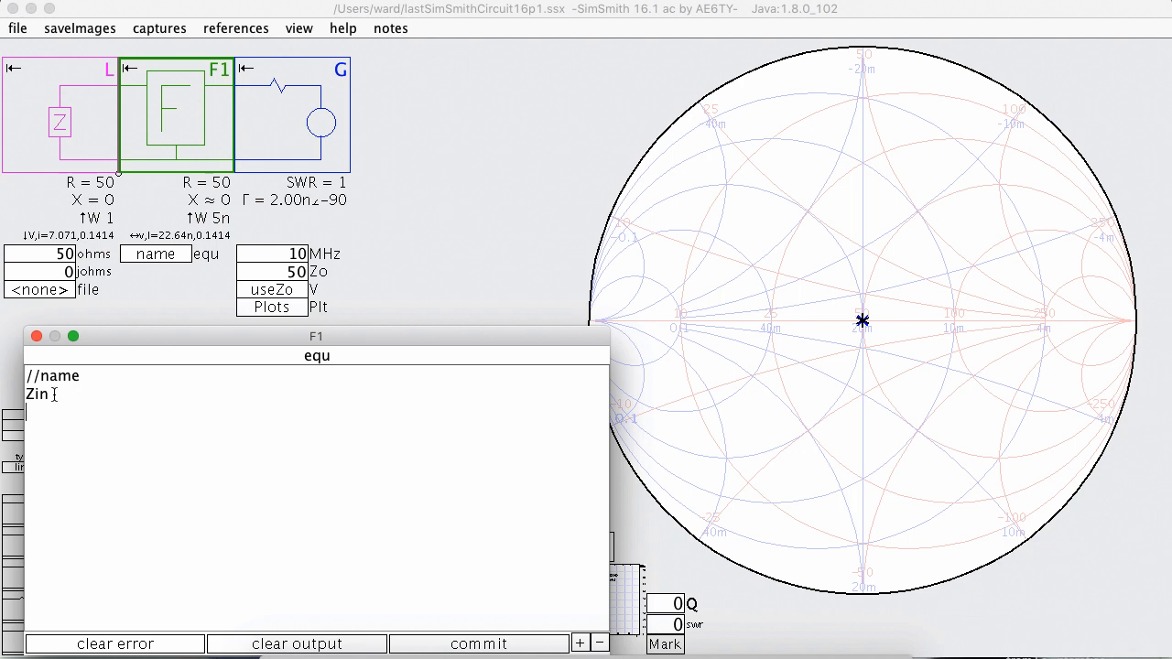
key("Return")
left_click(36, 337)
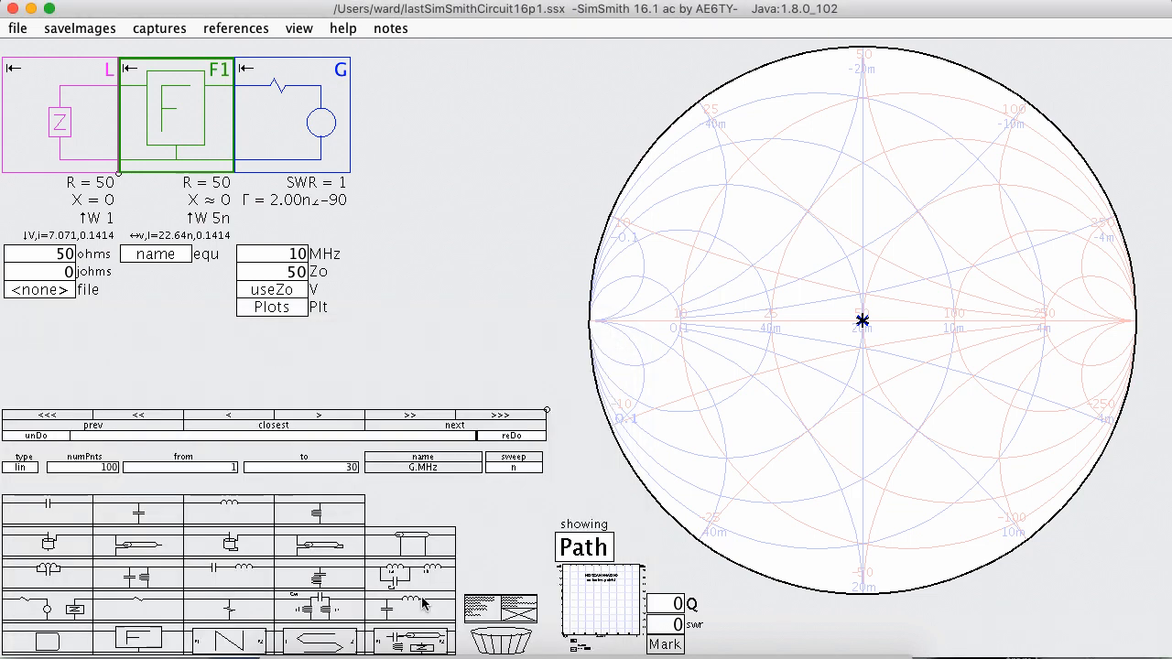
Replace the F block with a two-port P1/P2 schematic block and wire a series capacitor between its P1 and P2 ports.
left_click_drag(431, 639, 294, 137)
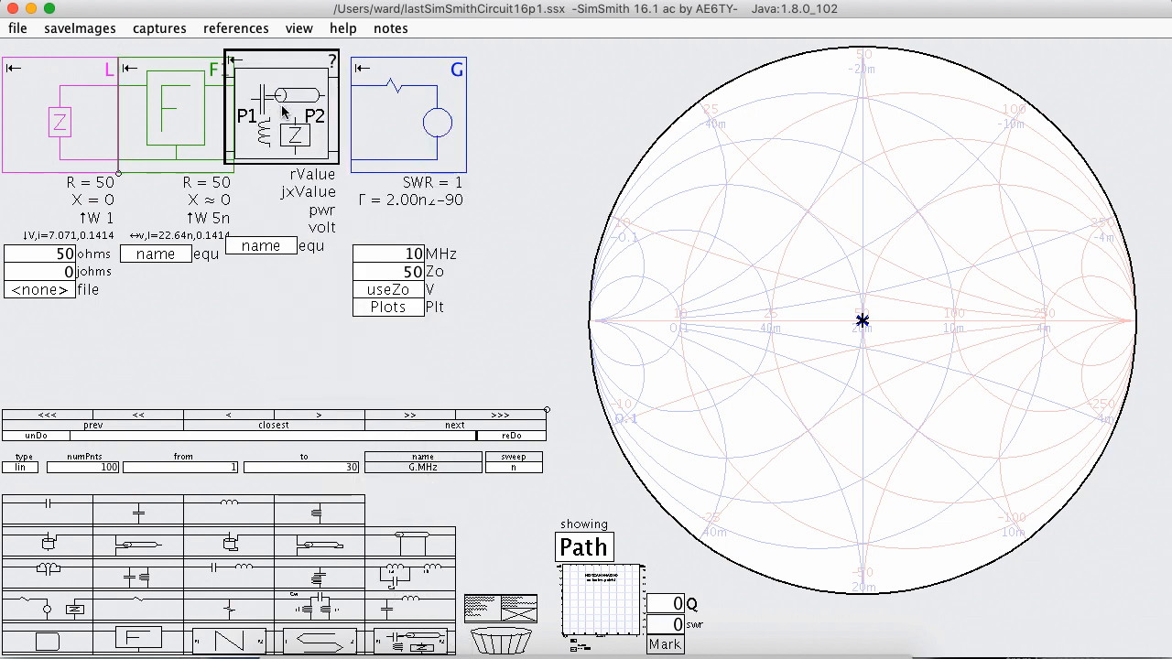
key("Delete")
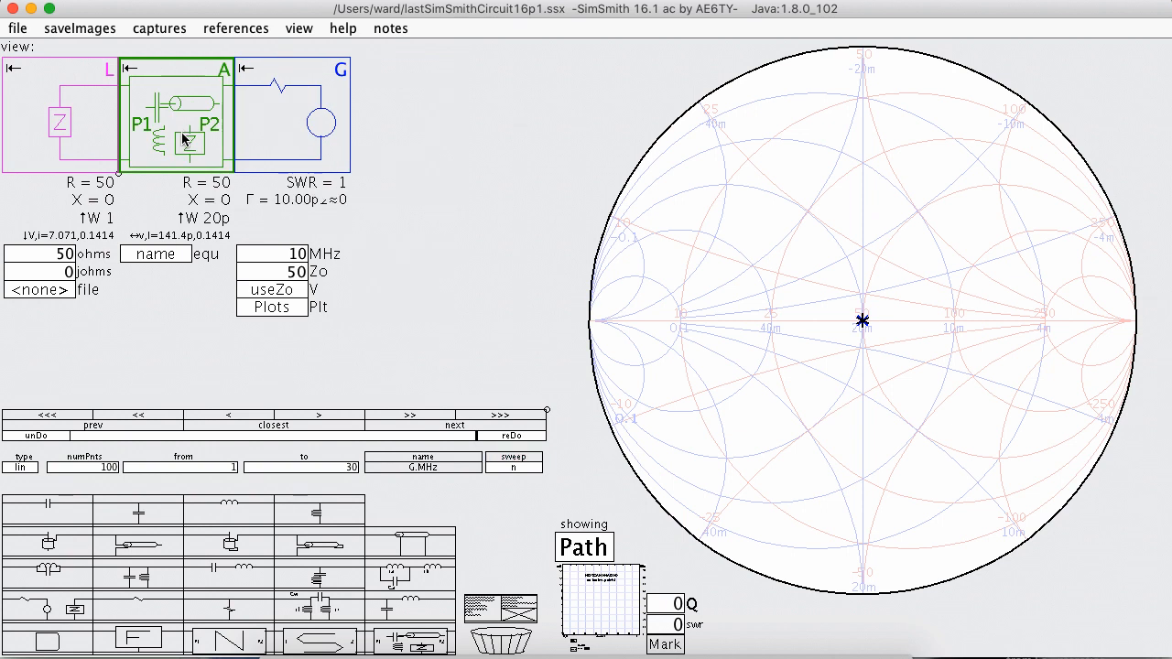
left_click(176, 257)
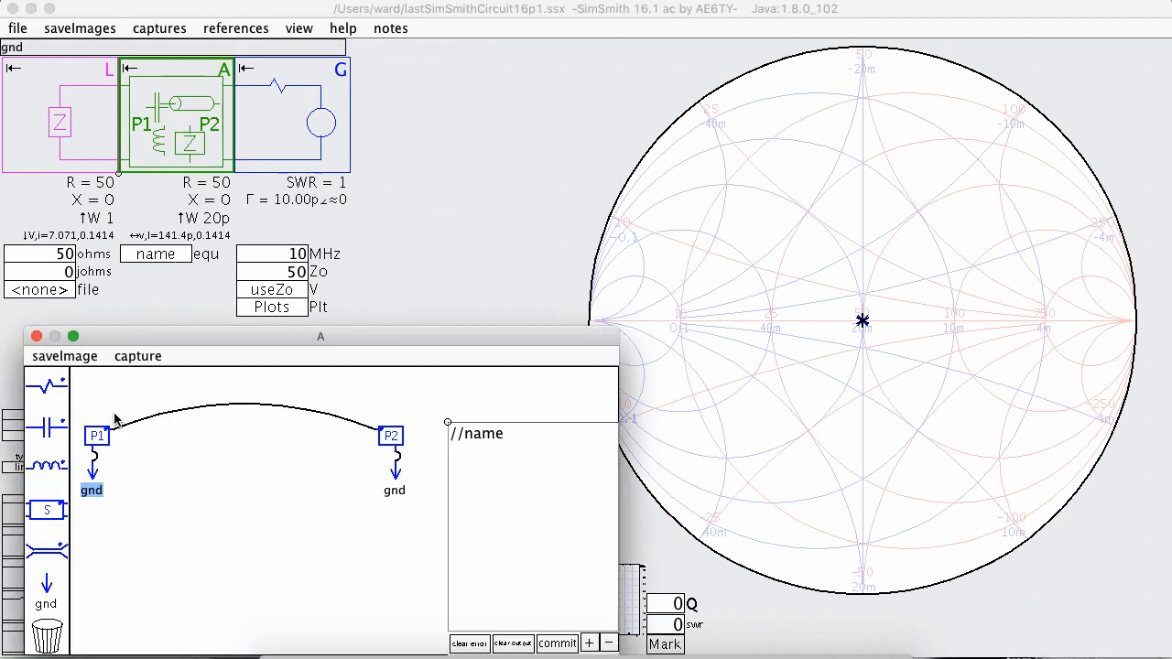
left_click_drag(55, 434, 378, 431)
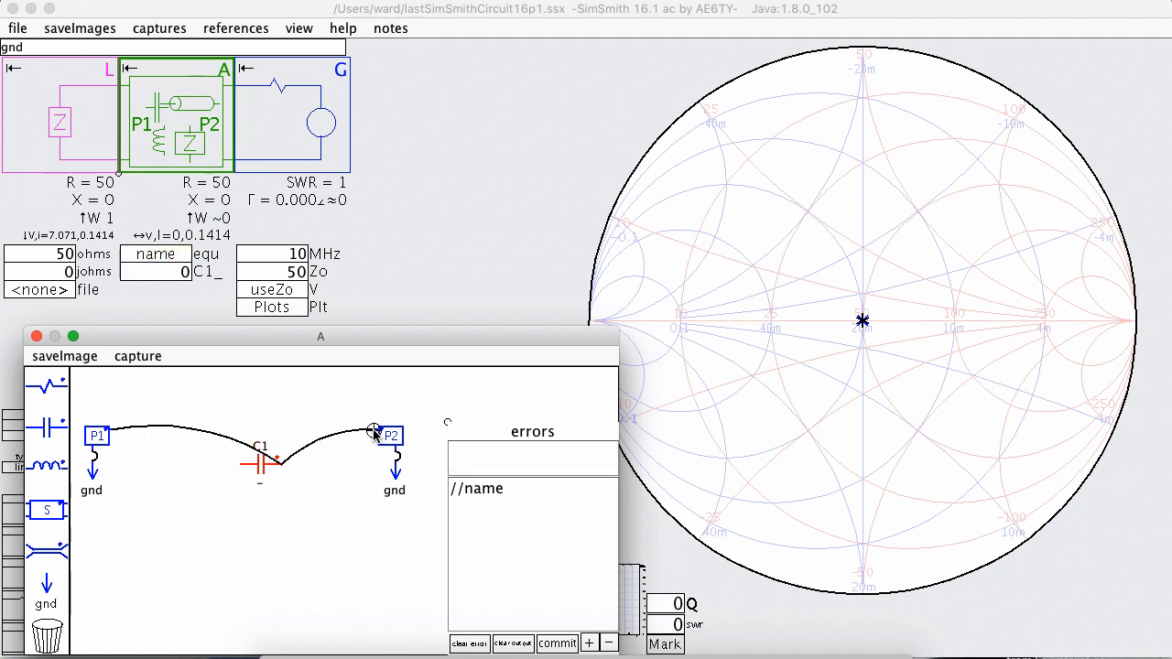
mouse_move(107, 429)
left_mouse_down()
mouse_move(168, 434)
mouse_move(241, 465)
left_mouse_up()
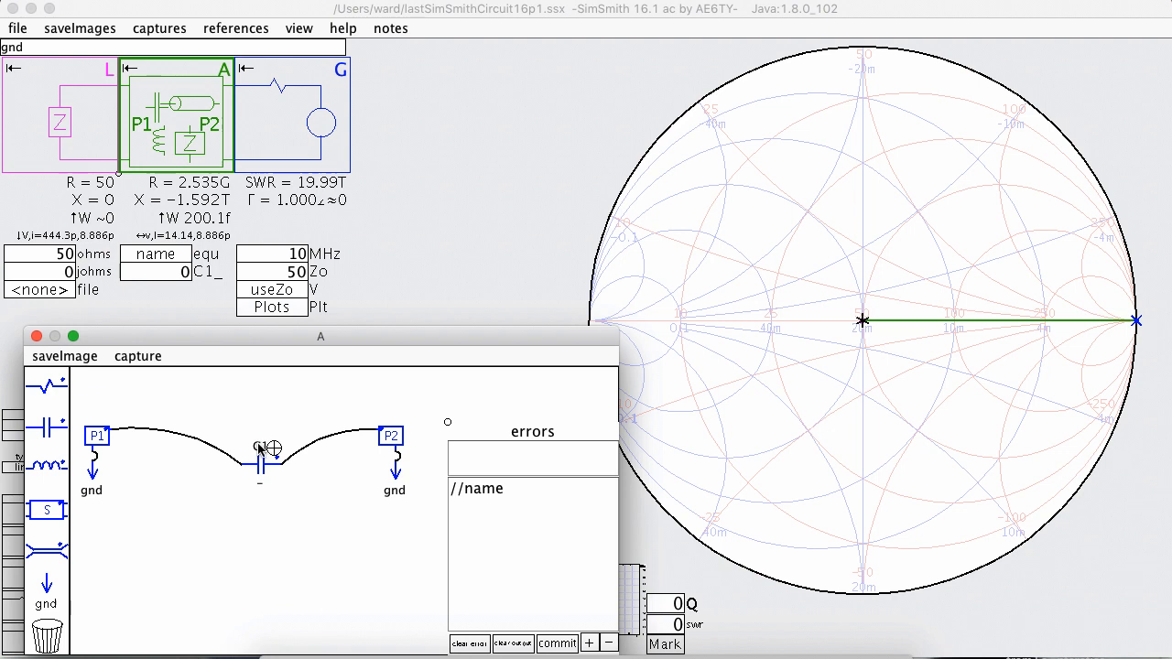
Try C1 as the capacitor's value, restore the value to "-", and commit the schematic.
left_click(262, 486)
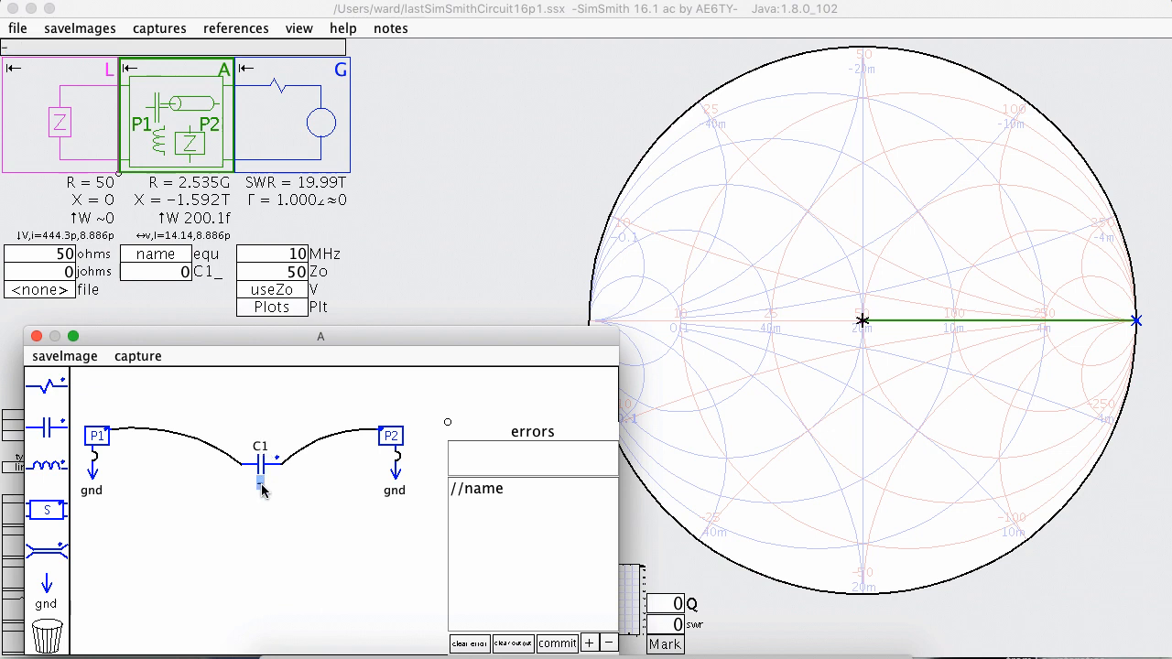
type("C1")
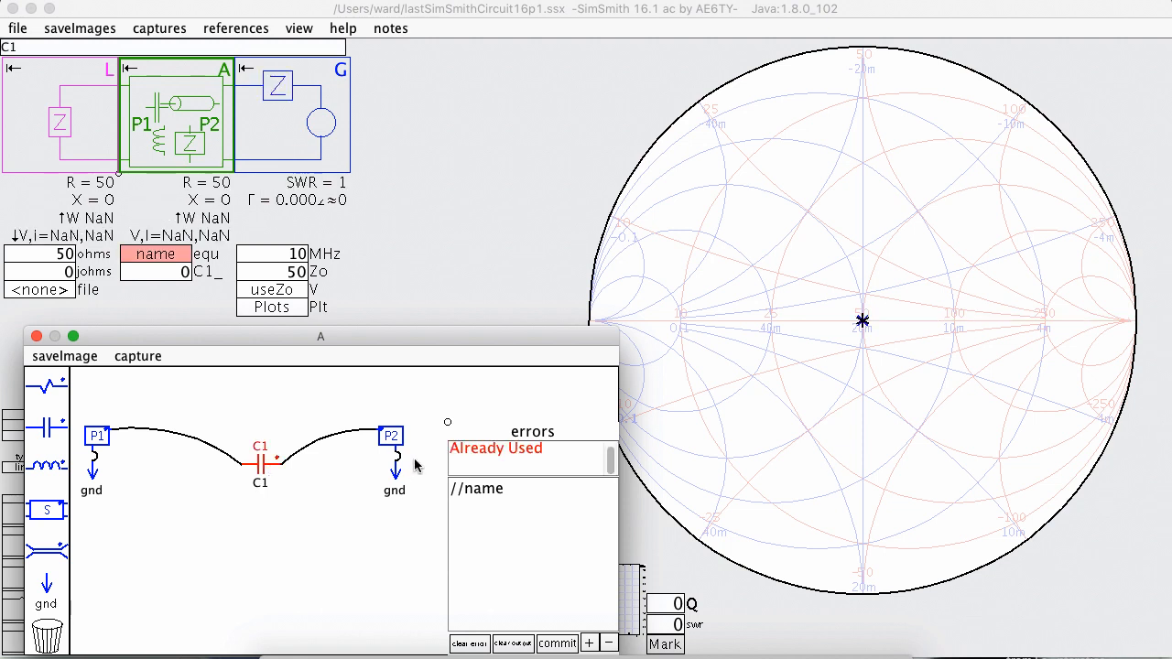
double_click(266, 490)
key("BackSpace")
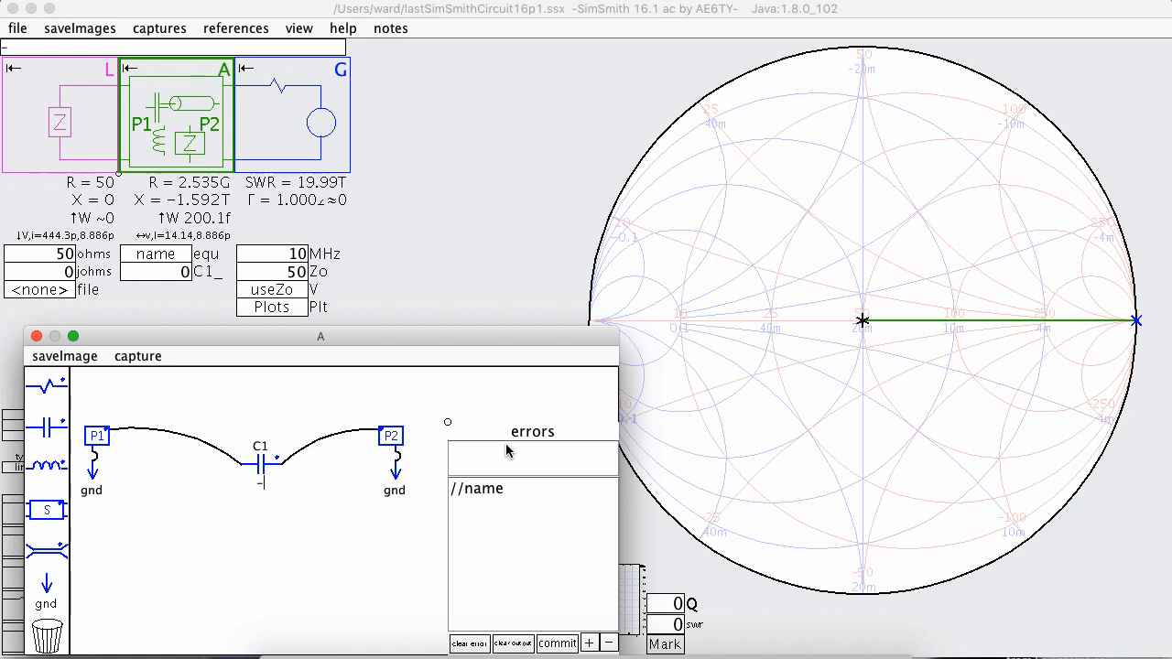
left_click(556, 643)
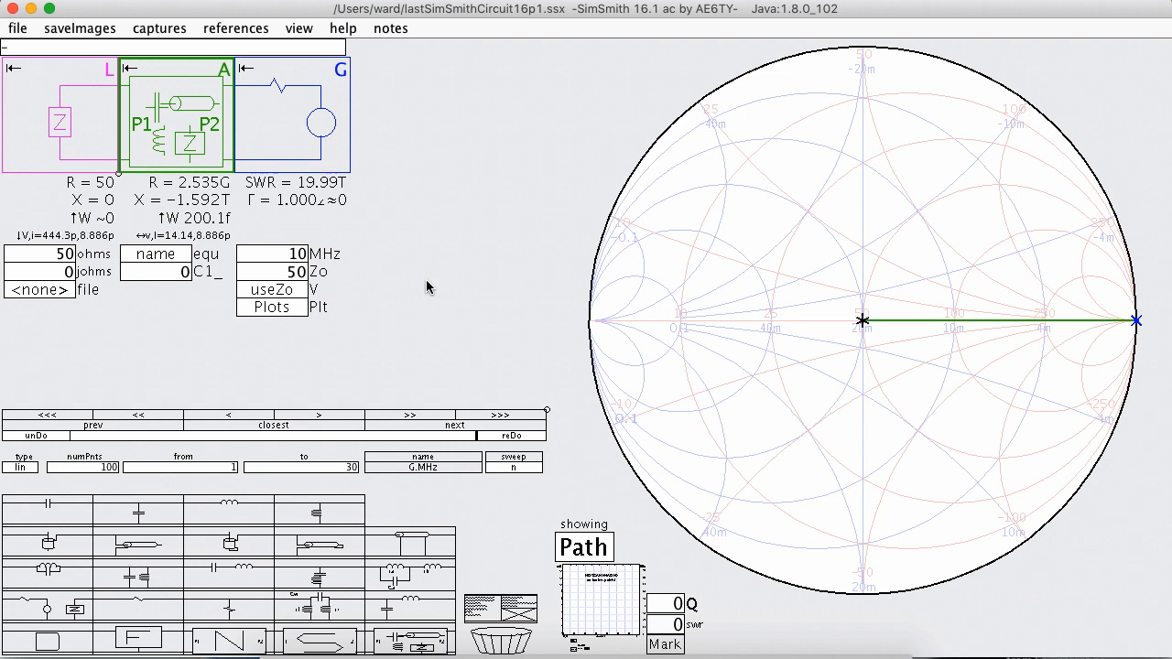
Cycle through the numDigits options in the format settings of the load's resistance and accept the settings.
double_click(60, 255)
right_click(47, 251)
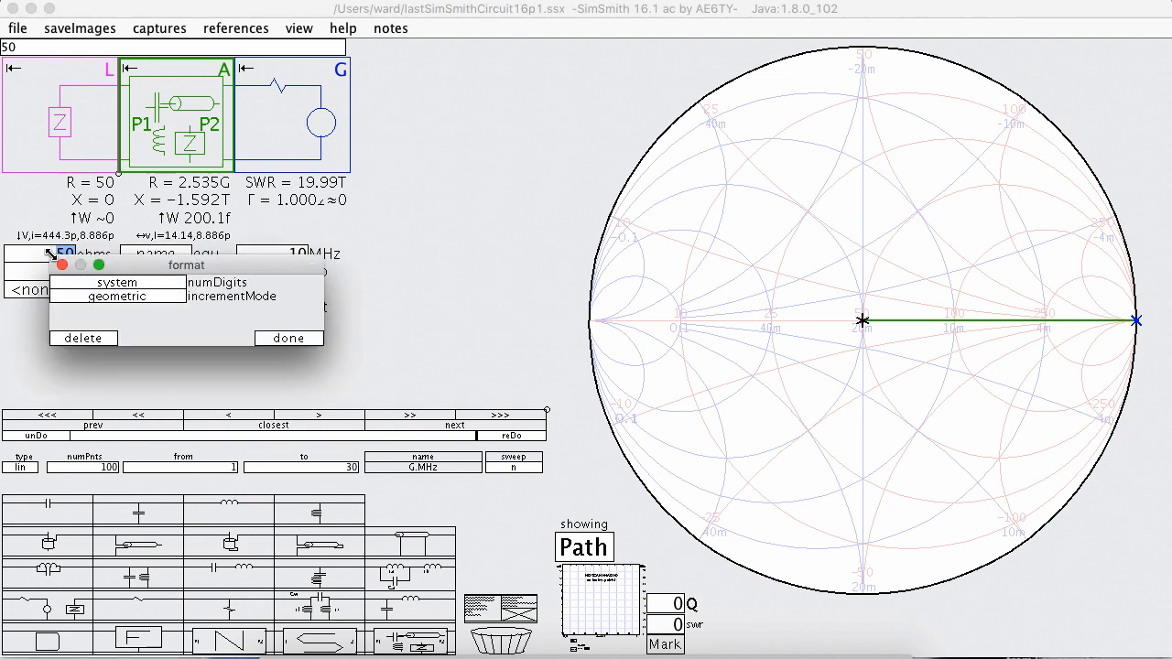
left_click(152, 284)
left_click(152, 284)
left_click(152, 284)
left_click(152, 284)
left_click(152, 284)
left_click(277, 338)
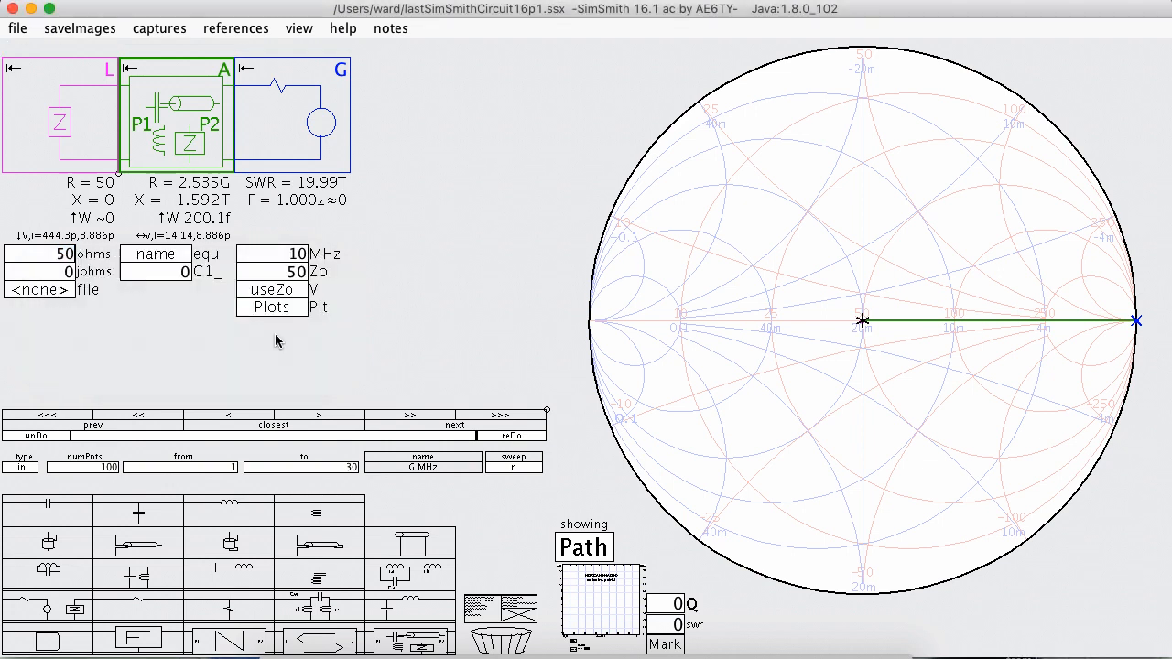
Try nudging the load's resistance down and up in fine increments.
mouse_move(61, 252)
scroll(62, 254, "down", 1)
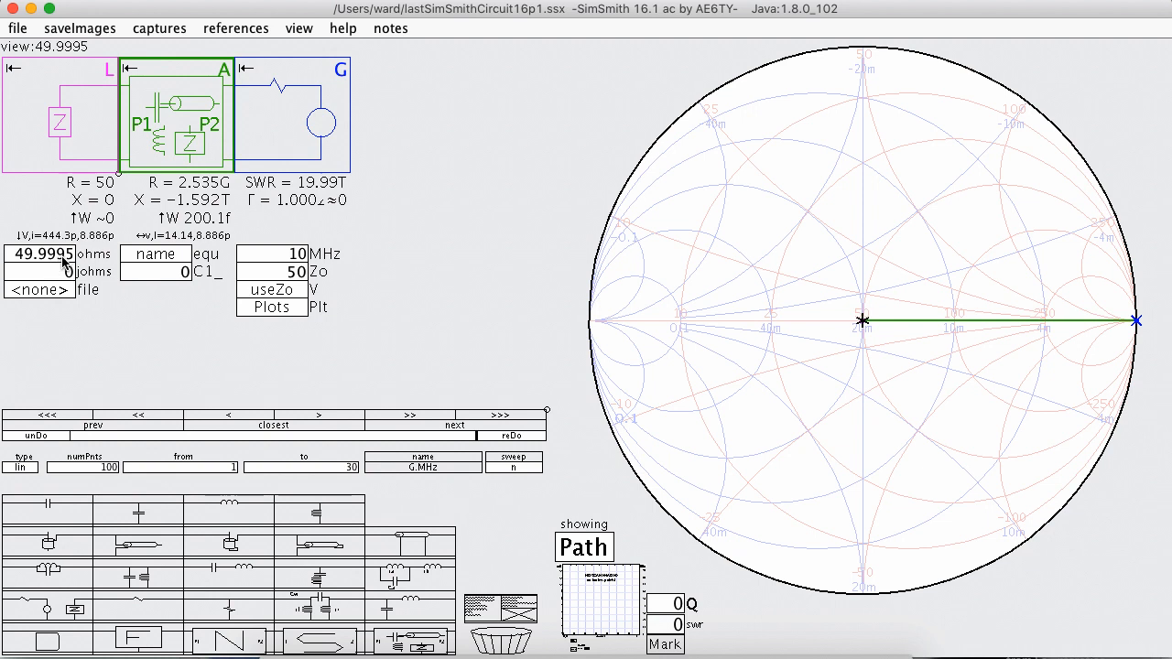
key("BackSpace")
type("65")
scroll(60, 257, "up", 4)
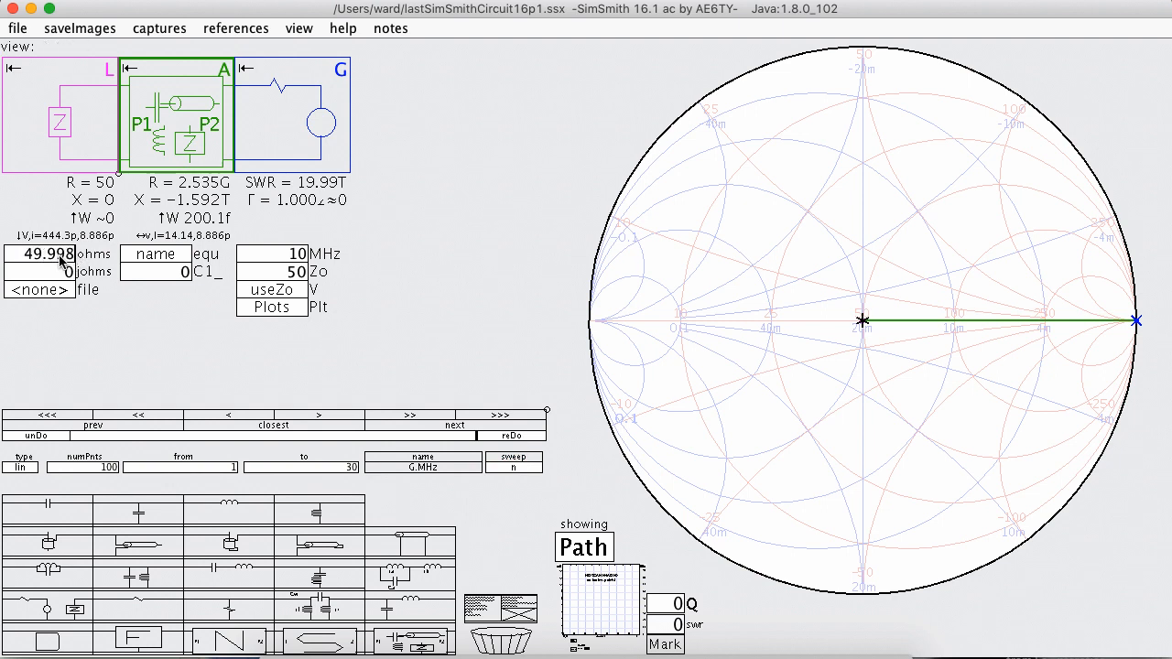
scroll(60, 261, "up", 2)
scroll(61, 261, "up", 1)
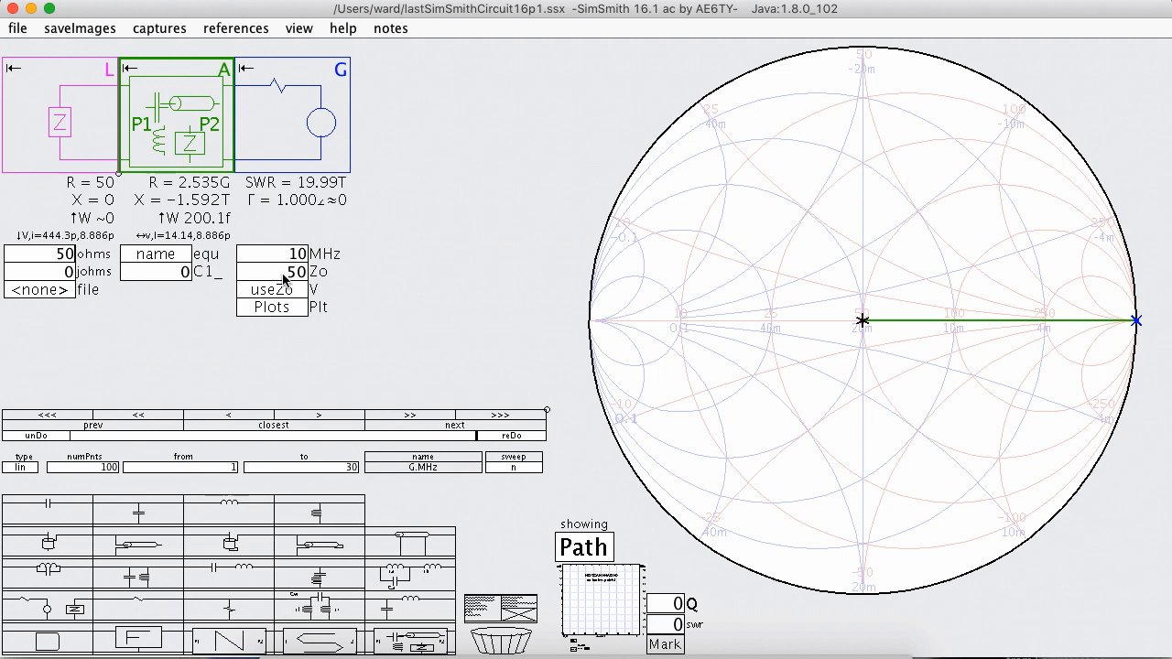
Set the load's ohms value to 50+j5 and delete the schematic block between the load and the generator.
left_click(53, 259)
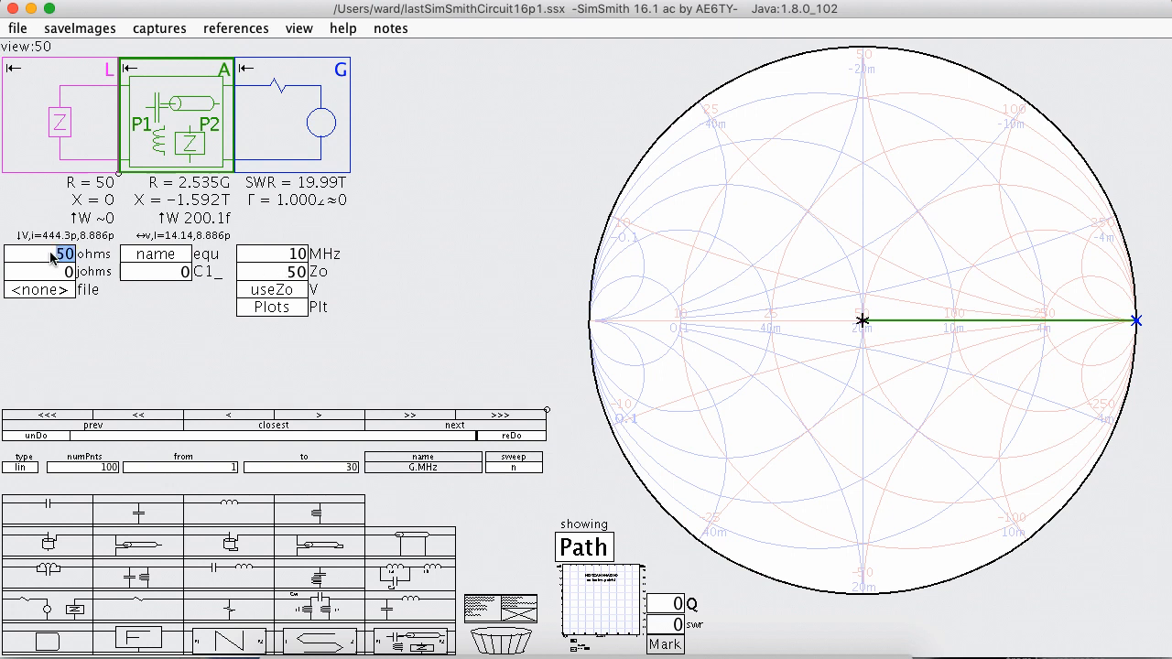
type("50+")
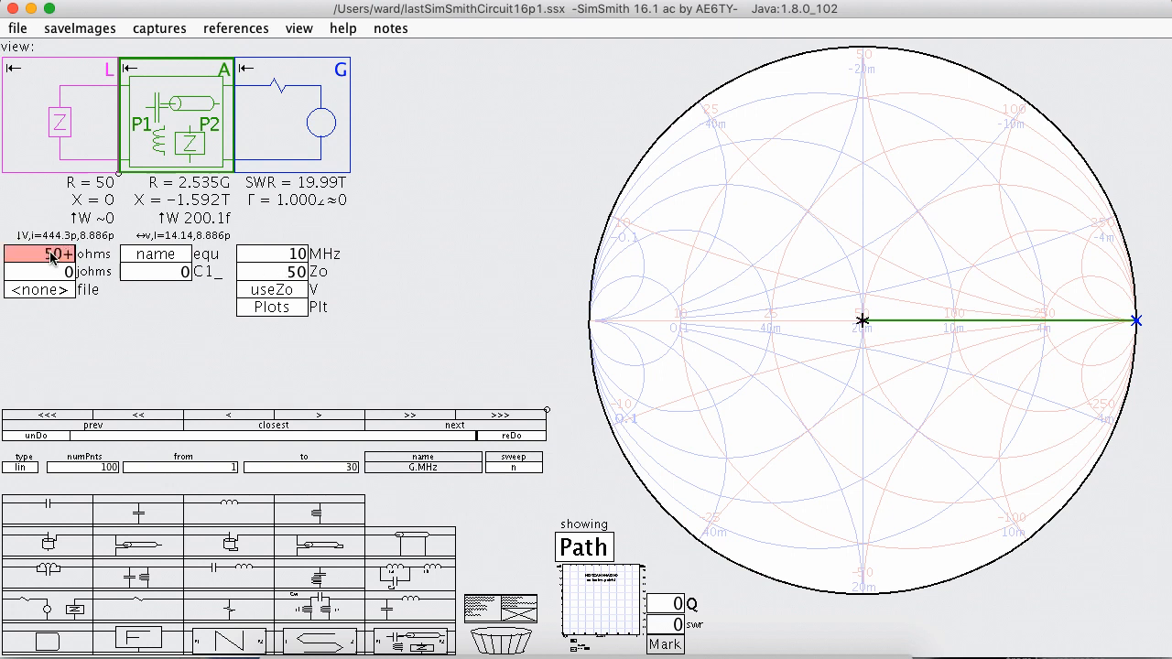
type("J5")
key("Return")
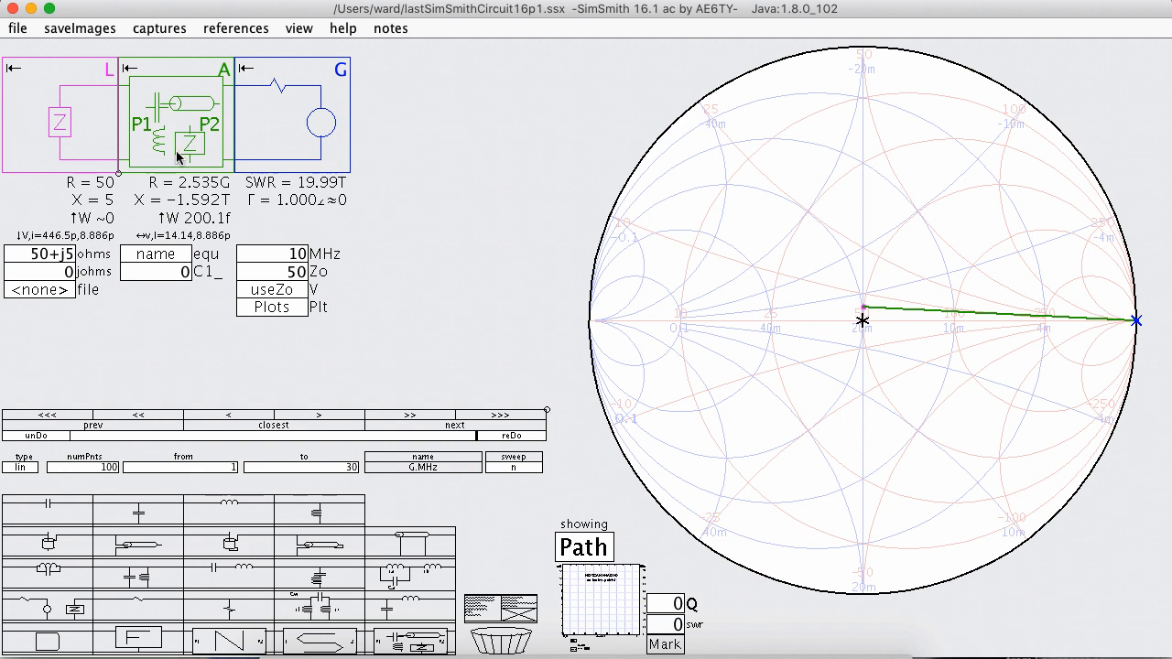
key("Delete")
Set the generator's Zo to the complex value 50-j2.
left_click(170, 276)
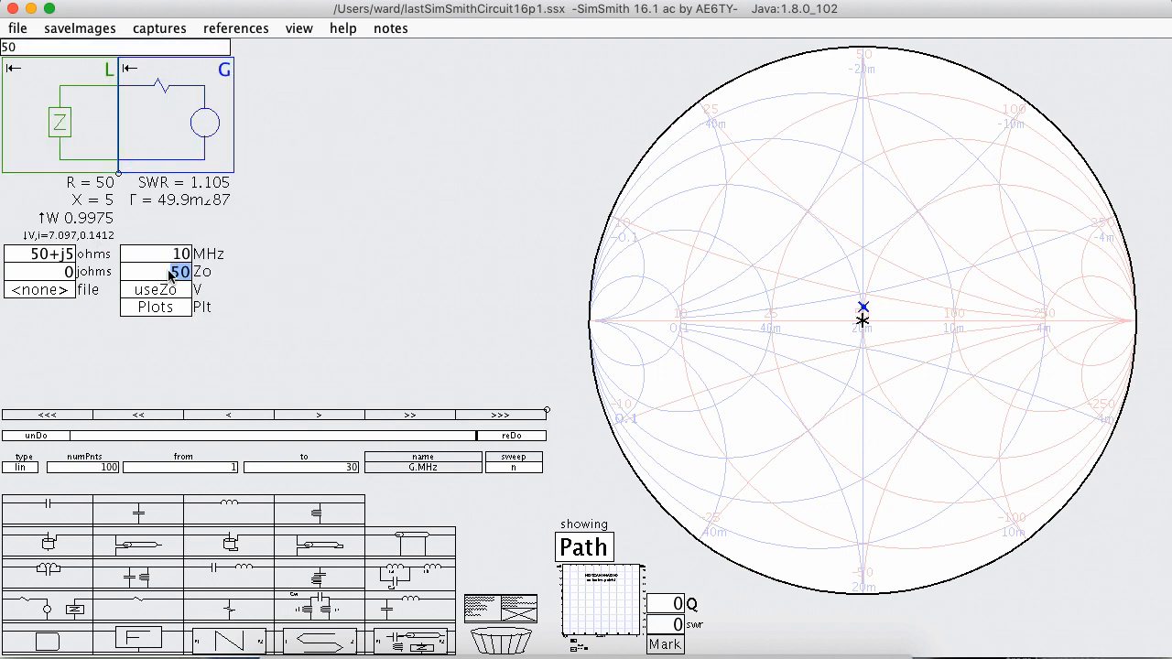
type("50+")
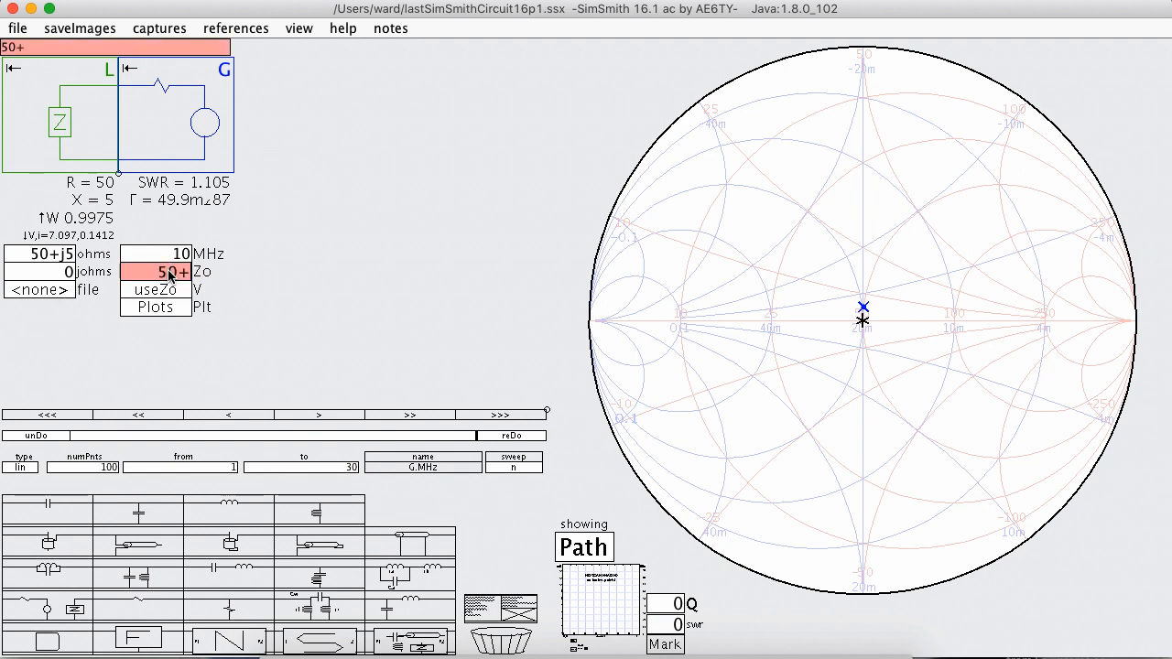
type("2j")
key("BackSpace")
key("BackSpace")
key("BackSpace")
type("-2j")
key("BackSpace")
key("BackSpace")
type("j2")
key("Return")
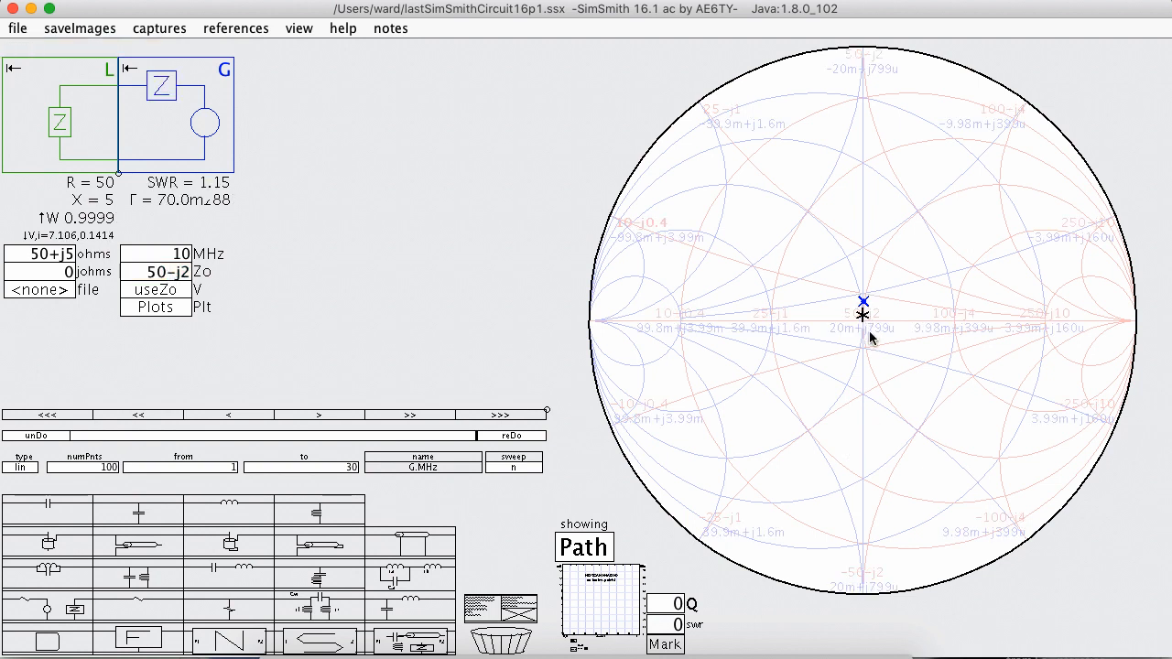
Examine the Smith chart's centre, including its complex grid labels and the load and reference markers.
scroll(863, 322, "up", 10)
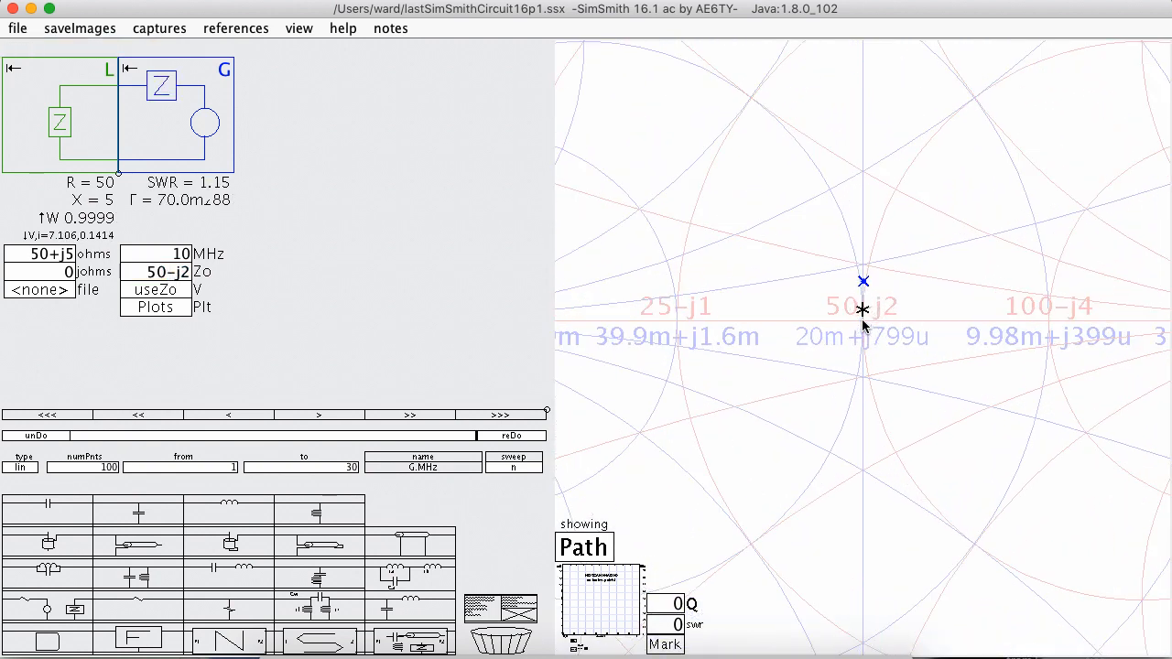
scroll(863, 322, "up", 10)
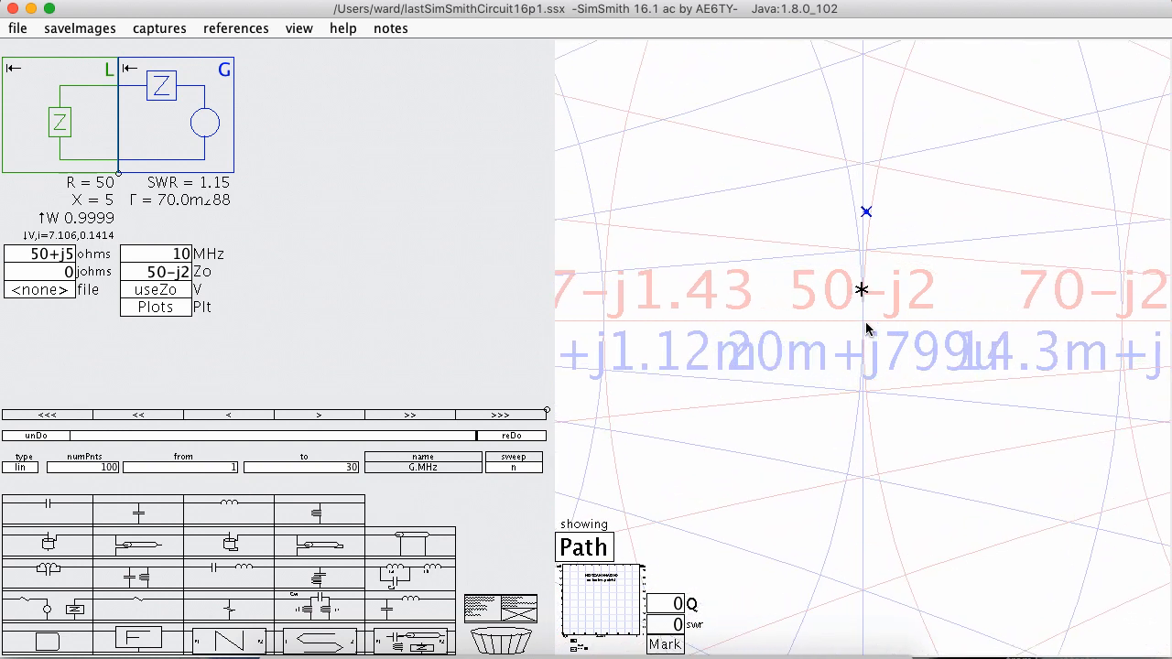
scroll(866, 321, "down", 5)
scroll(866, 322, "up", 2)
scroll(866, 322, "down", 4)
scroll(866, 322, "up", 5)
scroll(865, 323, "down", 10)
scroll(866, 321, "down", 2)
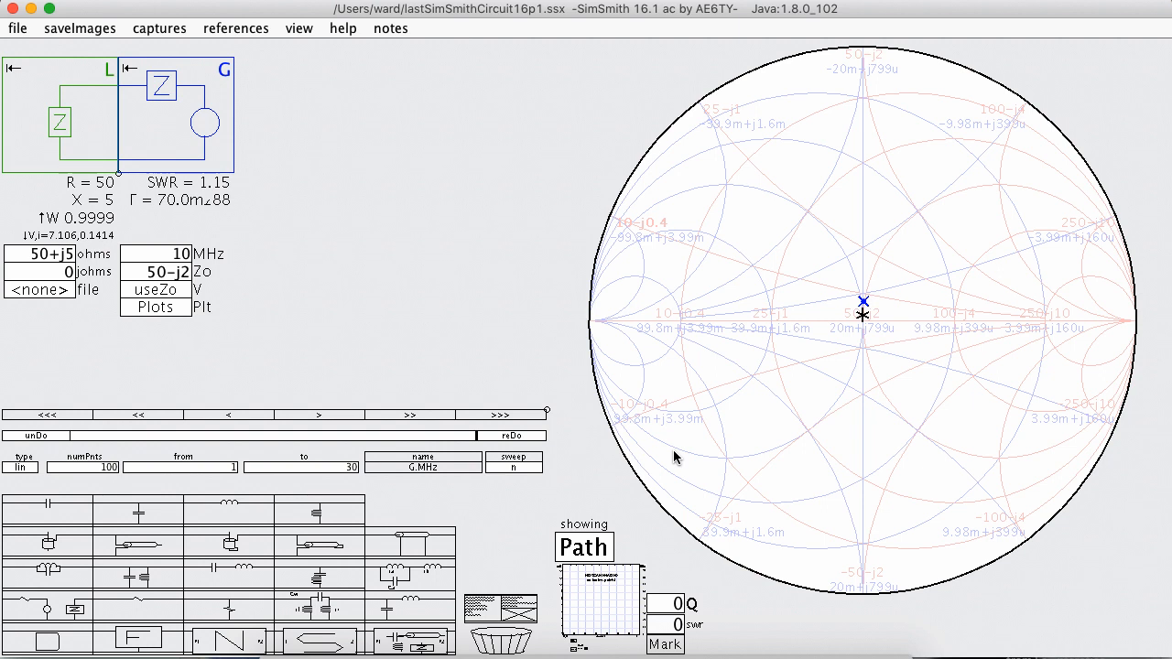
Remove the reactive part from the generator's Zo so that it is 50.
double_click(180, 275)
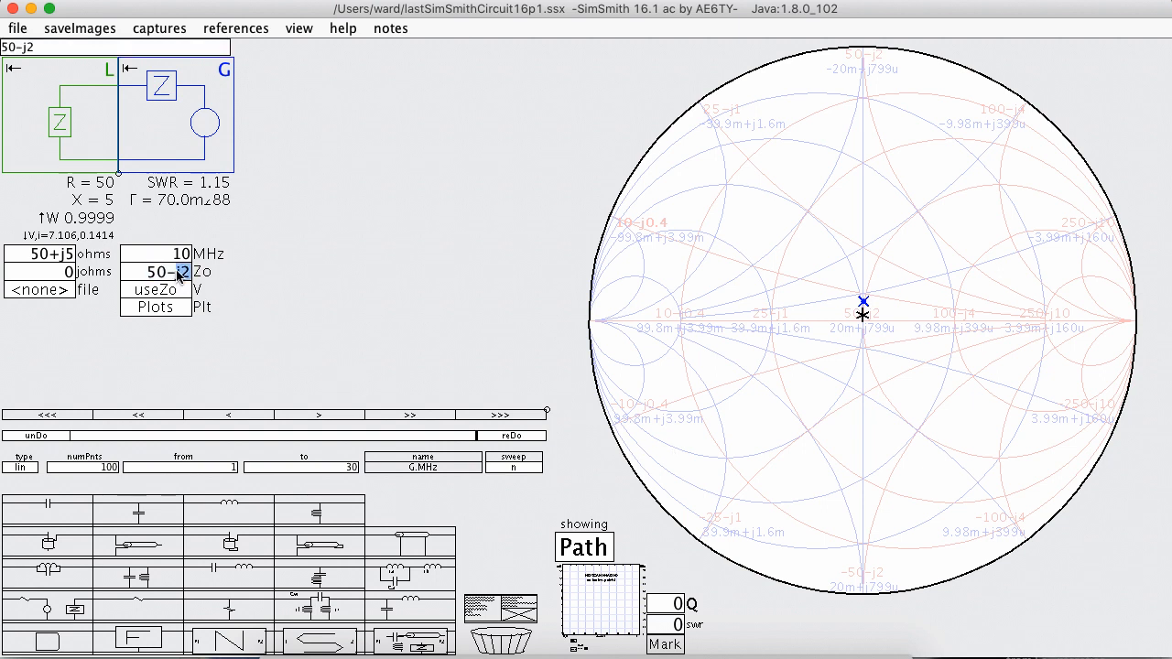
key("shift+Left")
key("BackSpace")
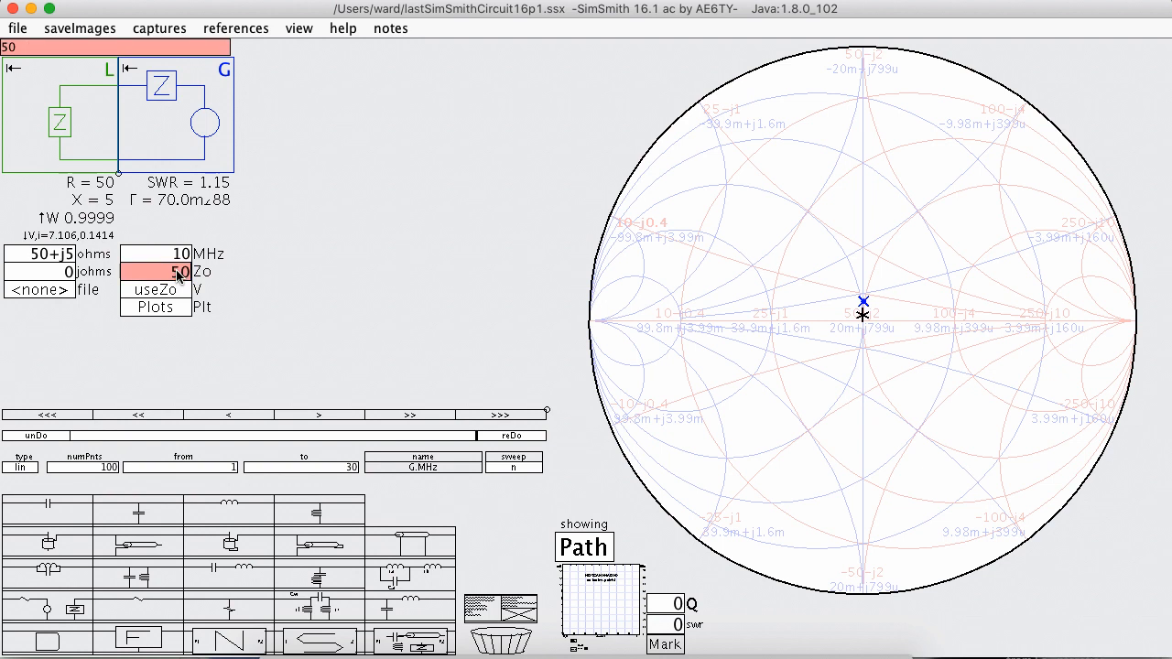
key("Return")
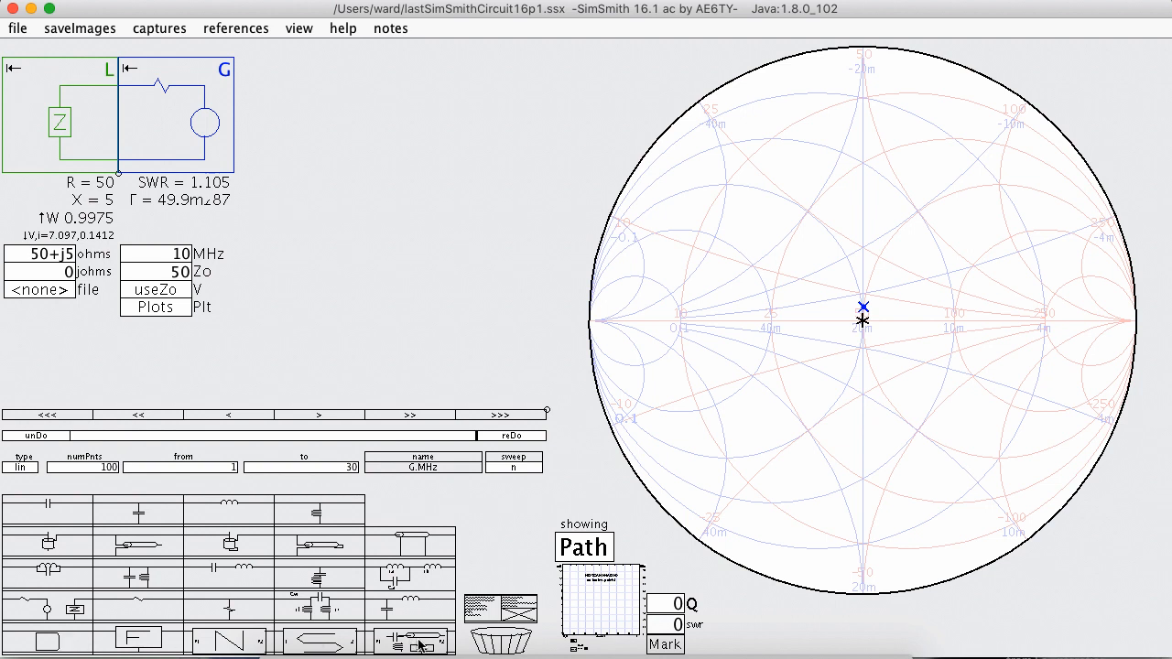
Open the generator's V expression editor and adjust its text size, enlarging it and reducing it again.
left_click(183, 291)
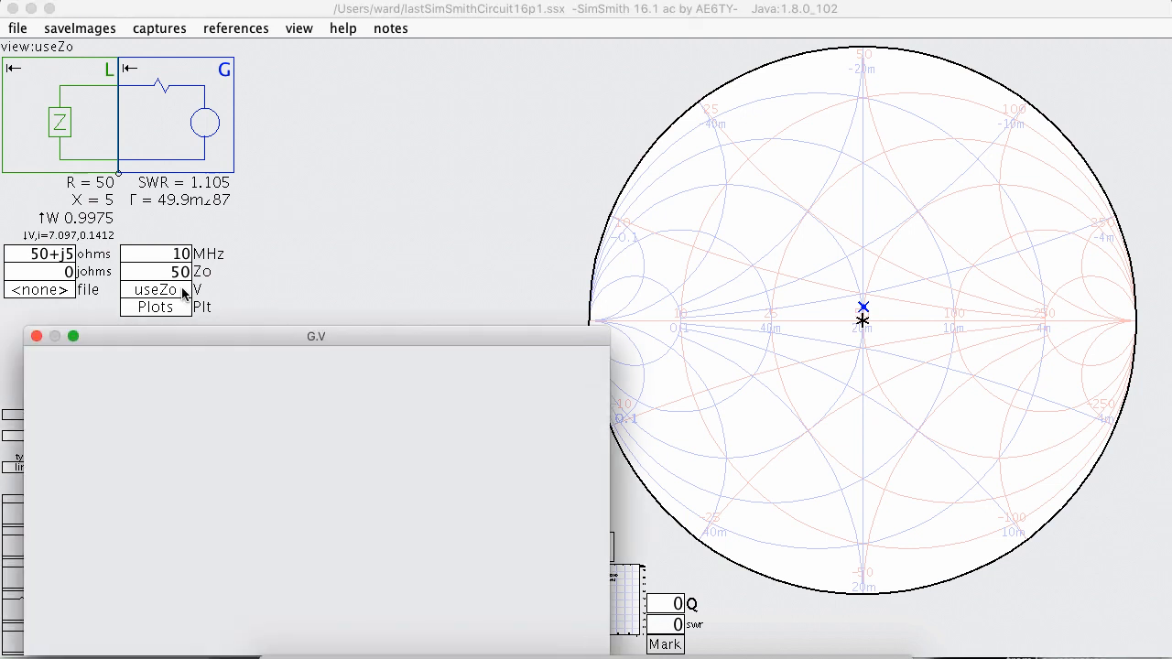
left_click_drag(221, 325, 275, 237)
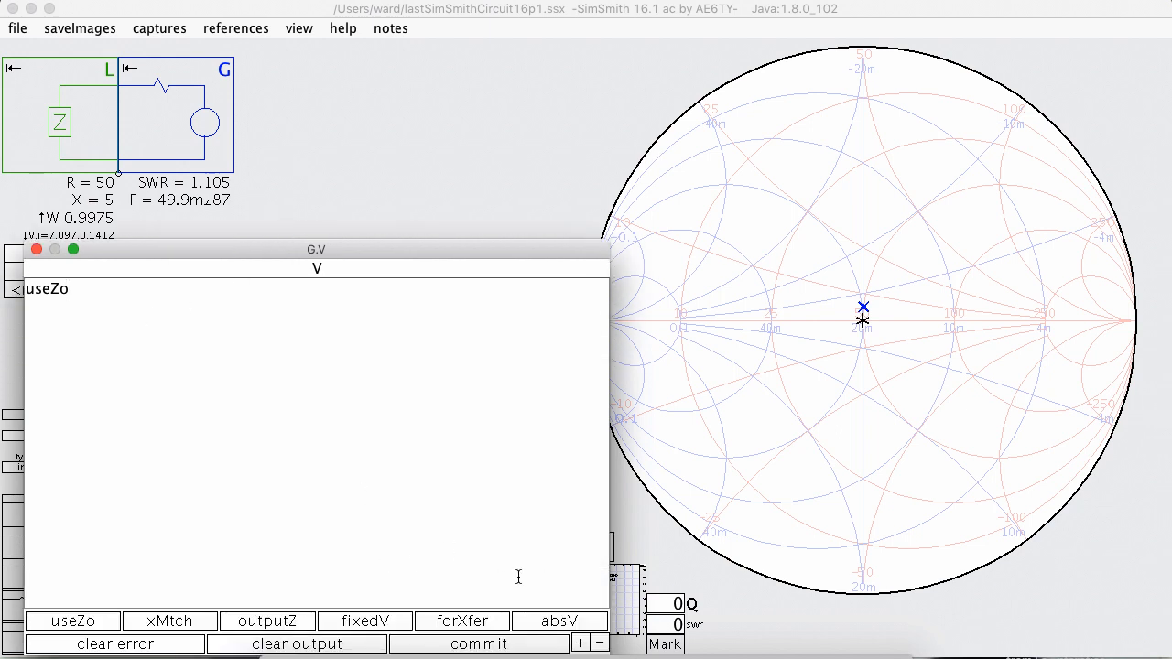
left_click(579, 645)
left_click(580, 645)
left_click(580, 645)
left_click(580, 645)
left_click(598, 643)
left_click(599, 643)
left_click(598, 643)
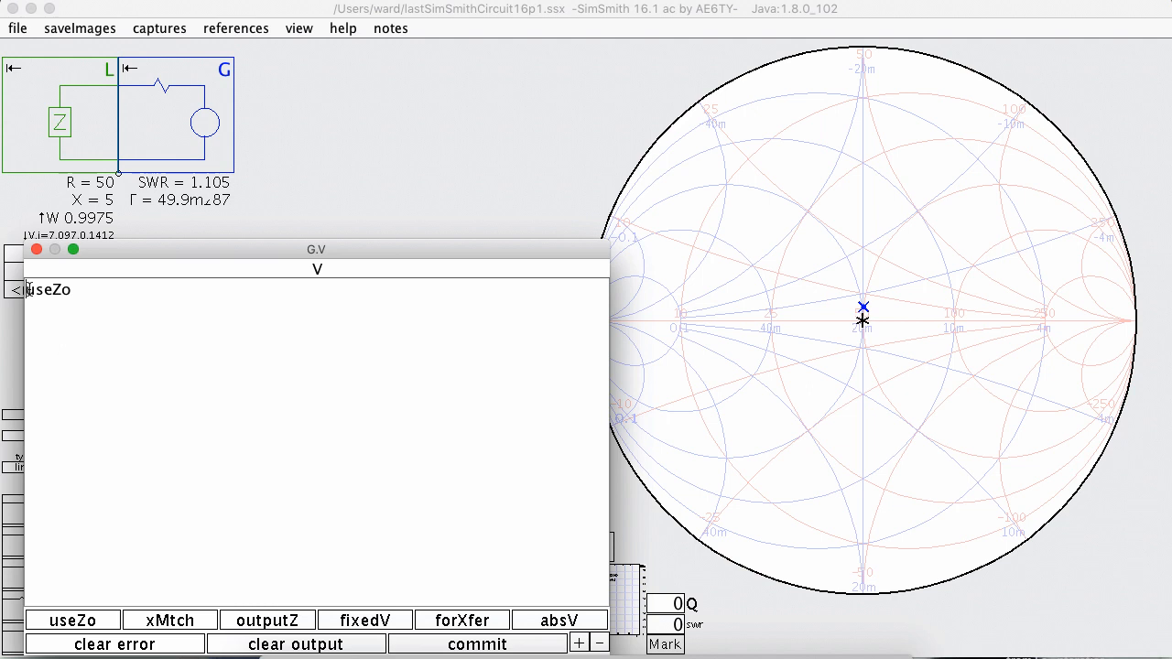
Insert the invalid text ")asdf;lkjsdf" before useZo in the V expression.
left_click(29, 289)
type(")")
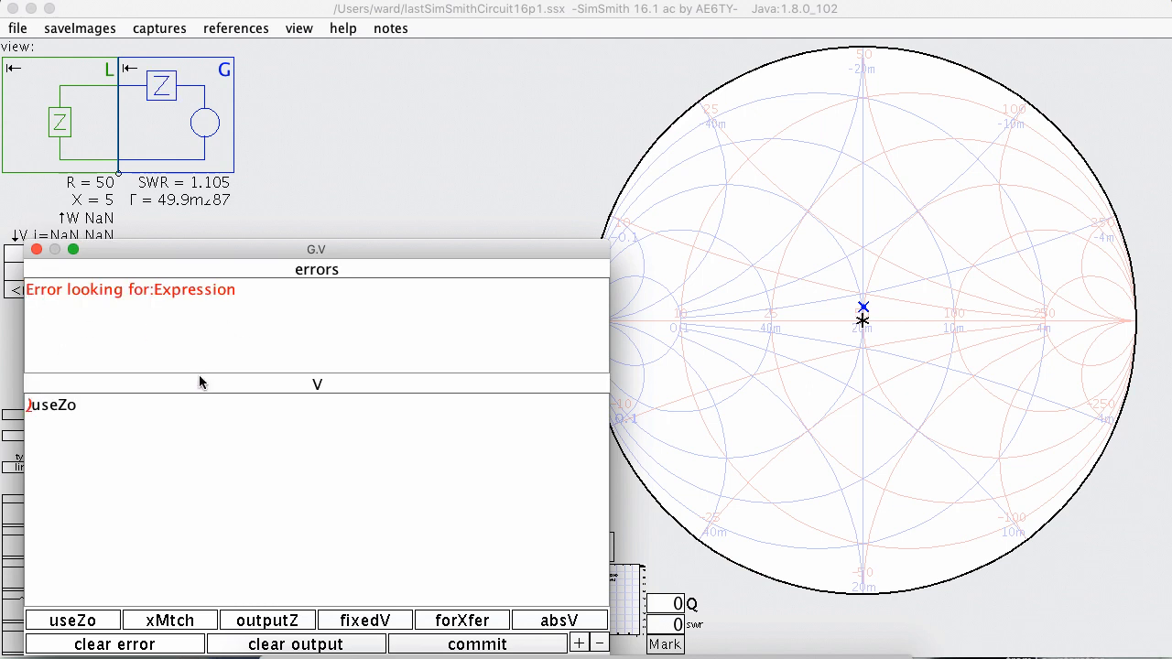
type("asdf;lkjsdf")
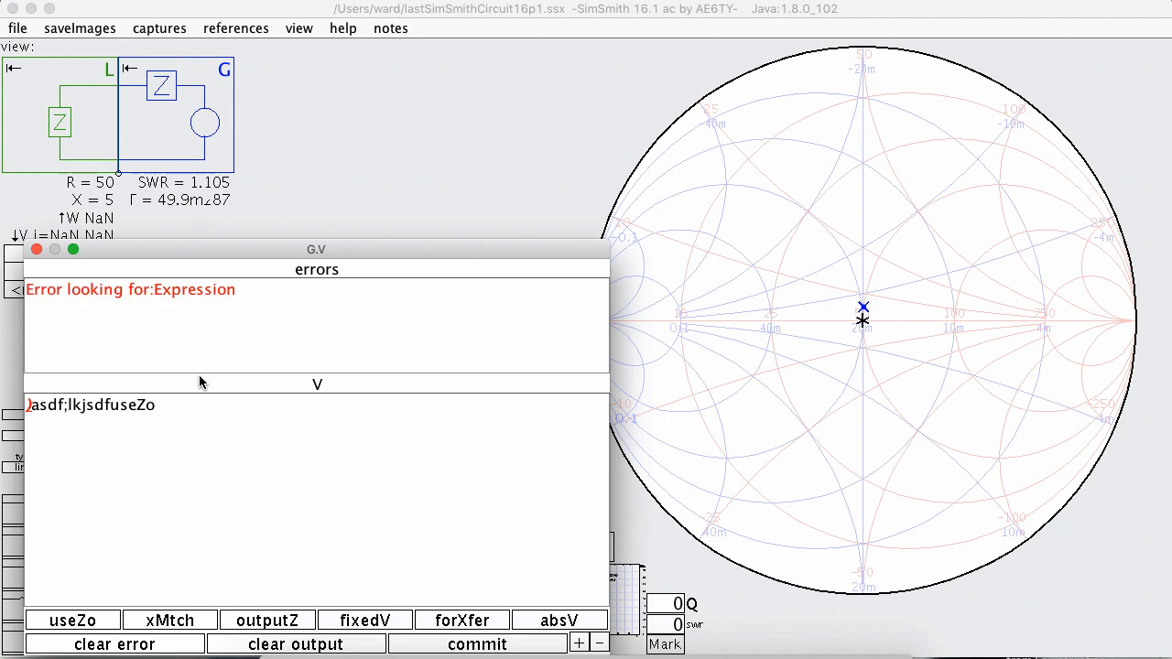
Delete the invalid text before useZo and clear the editor's error pane.
key("BackSpace")
key("BackSpace")
key("BackSpace")
key("BackSpace")
key("BackSpace")
key("BackSpace")
key("BackSpace")
key("BackSpace")
key("BackSpace")
key("BackSpace")
key("BackSpace")
key("BackSpace")
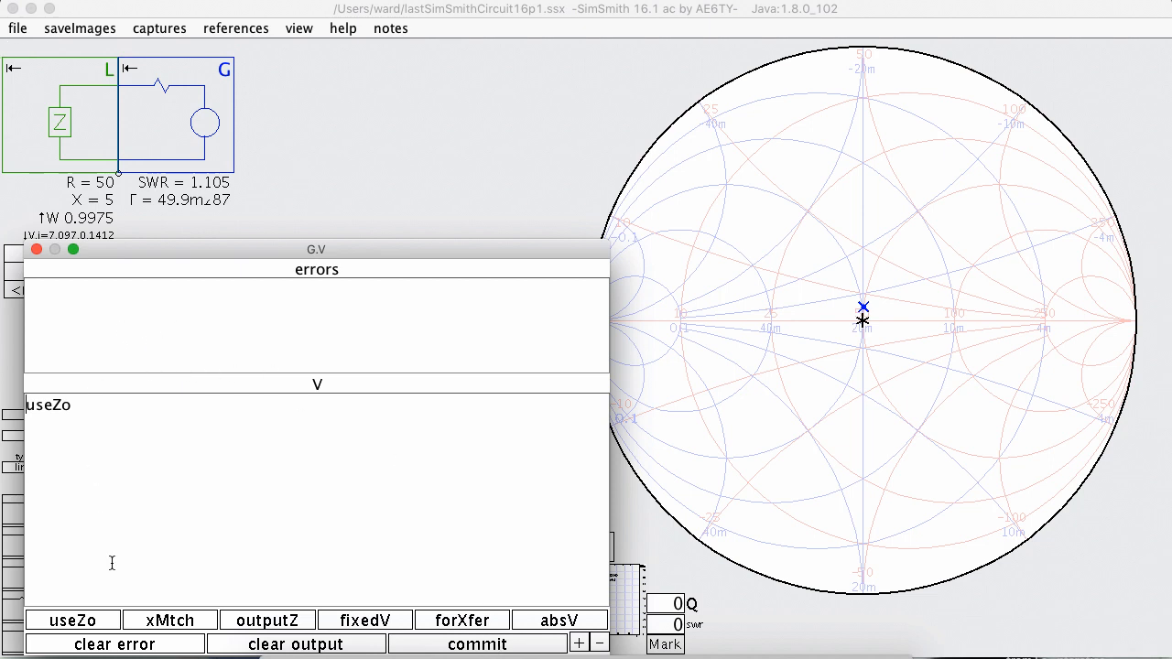
left_click(124, 645)
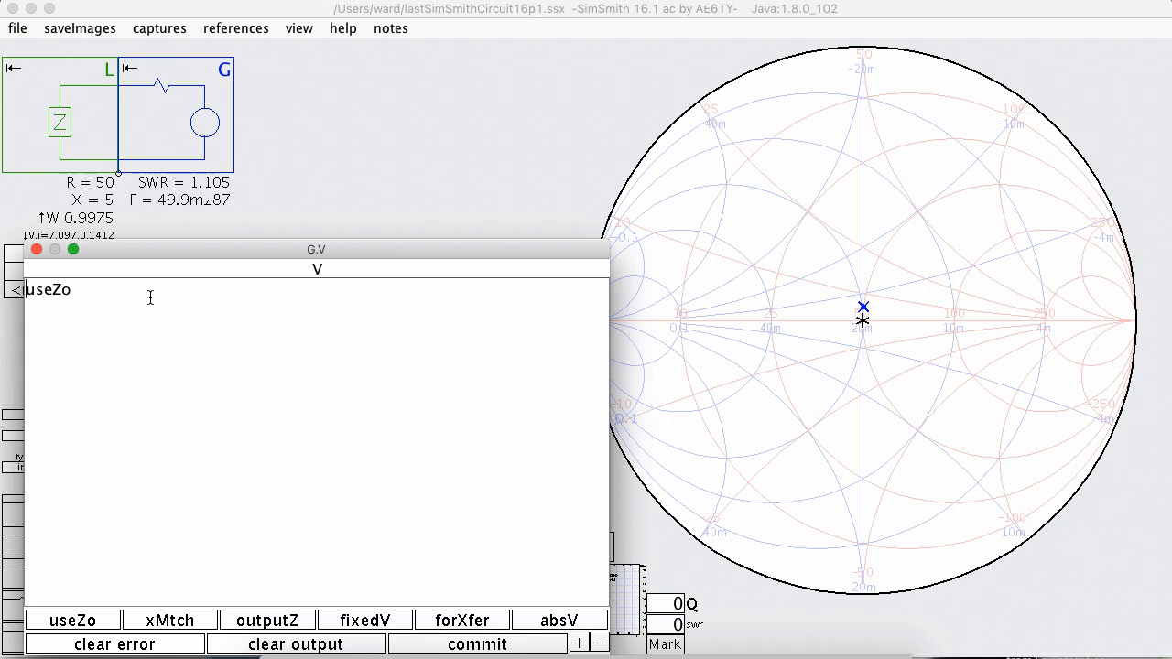
left_click_drag(146, 249, 303, 203)
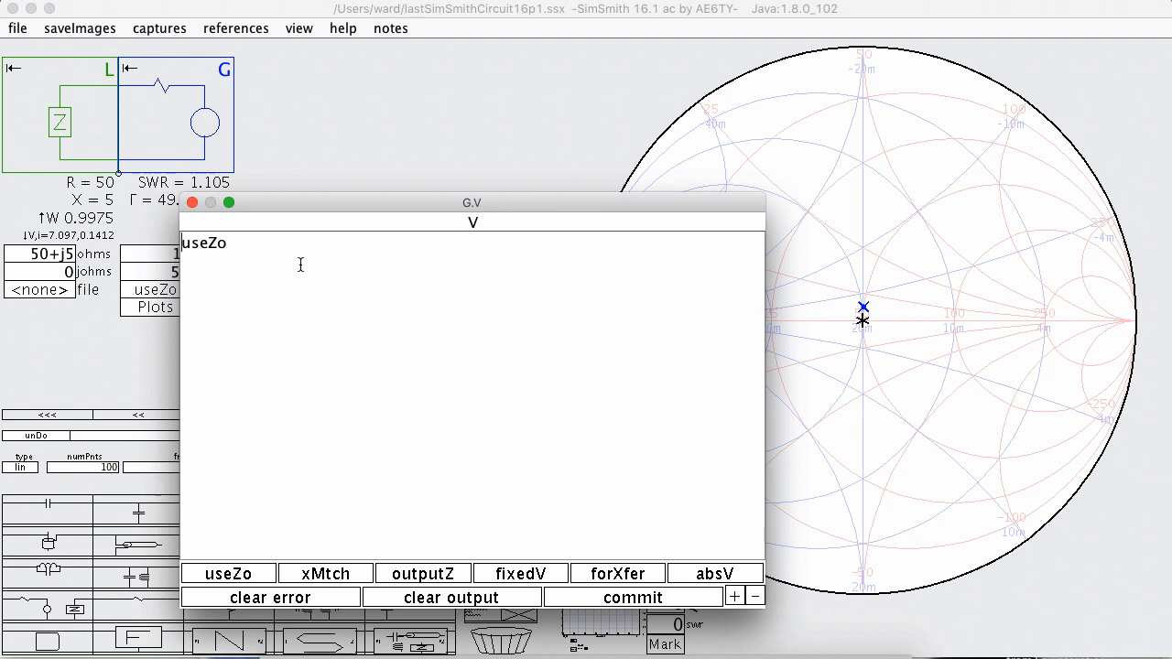
Close the V editor, insert a custom two-port P1/P2 circuit block between load L and generator G, and open its schematic editor.
left_click(193, 202)
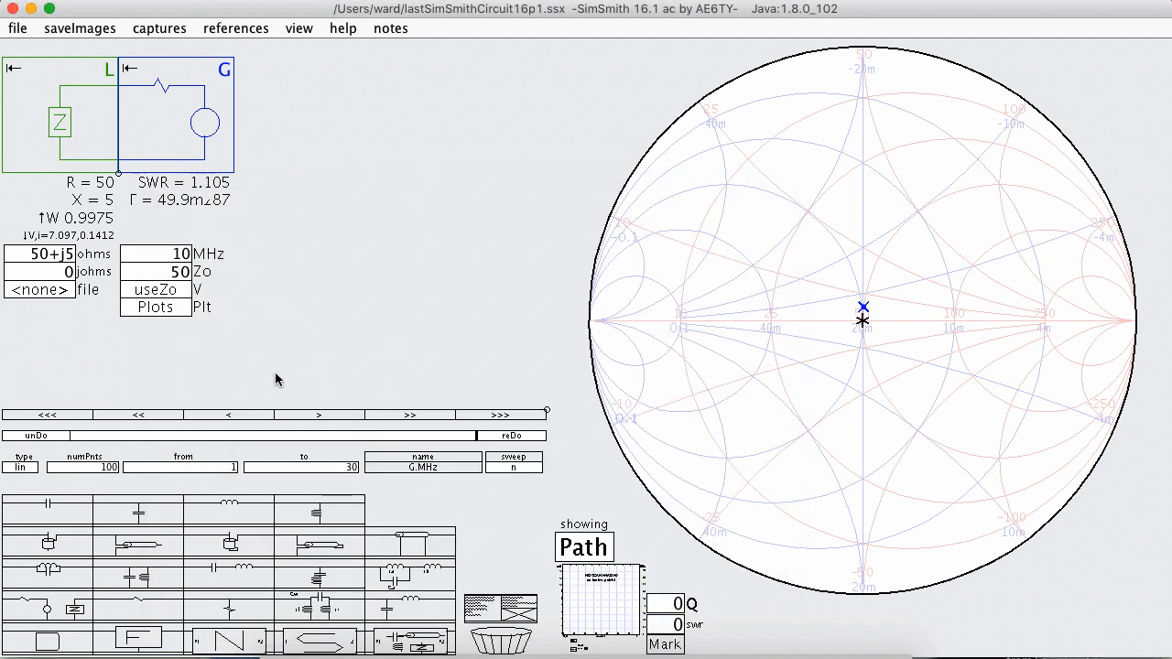
left_click_drag(411, 640, 174, 111)
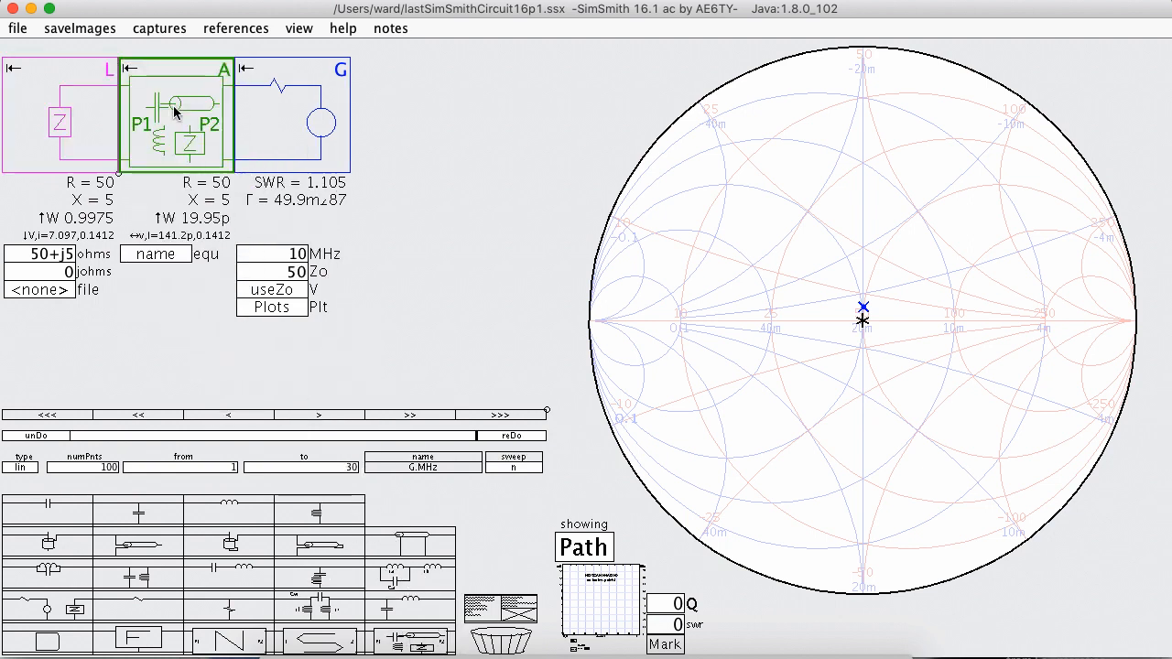
left_click(179, 260)
In block A's schematic, add a shunt capacitor tied to P2's ground and a series inductor-resistor branch from the P1 line to its own ground.
left_click_drag(51, 430, 376, 429)
left_click_drag(254, 475, 394, 465)
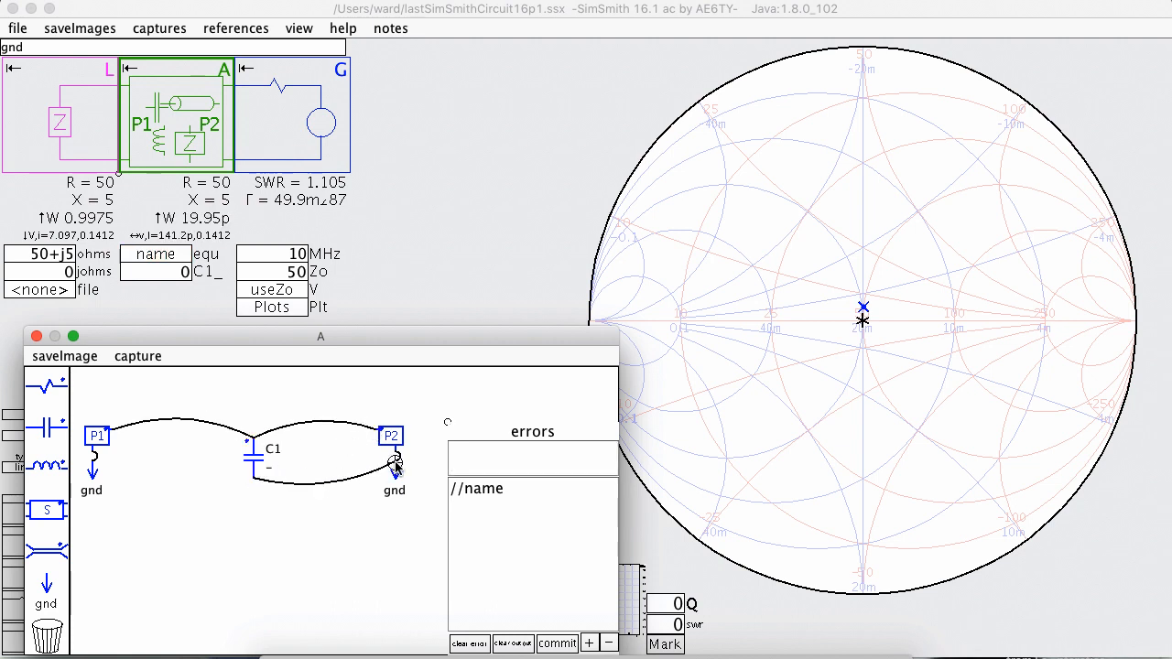
mouse_move(46, 466)
left_mouse_down()
mouse_move(196, 478)
mouse_move(117, 432)
left_mouse_up()
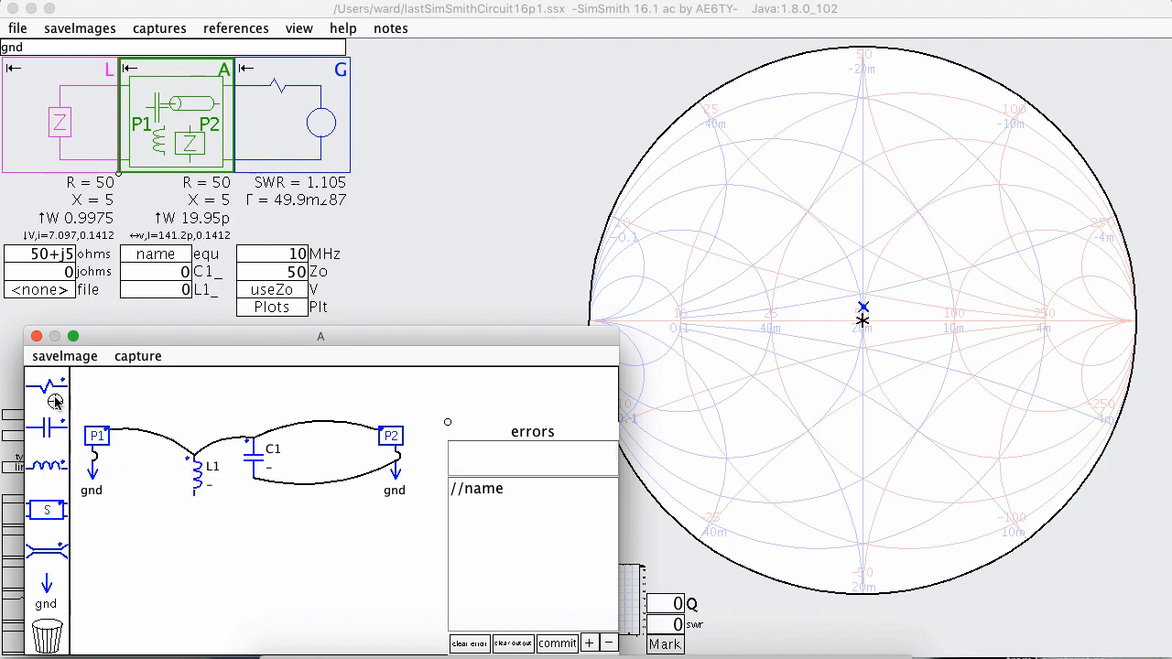
left_click_drag(47, 384, 190, 500)
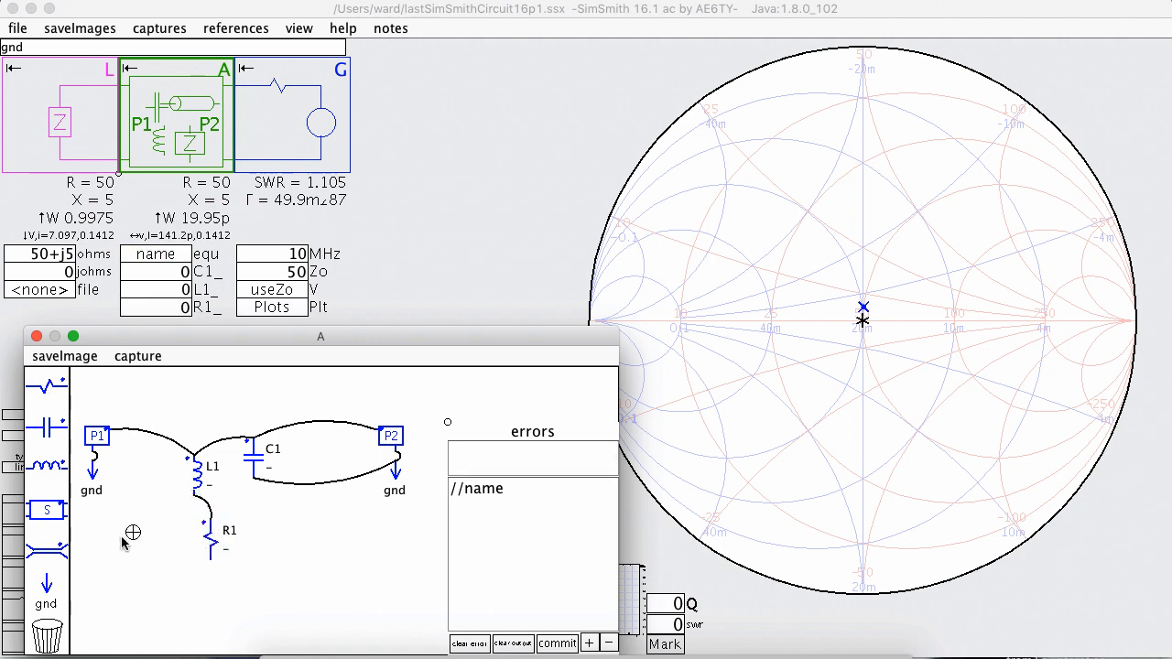
mouse_move(48, 586)
left_mouse_down()
mouse_move(172, 597)
mouse_move(205, 592)
mouse_move(213, 562)
left_mouse_up()
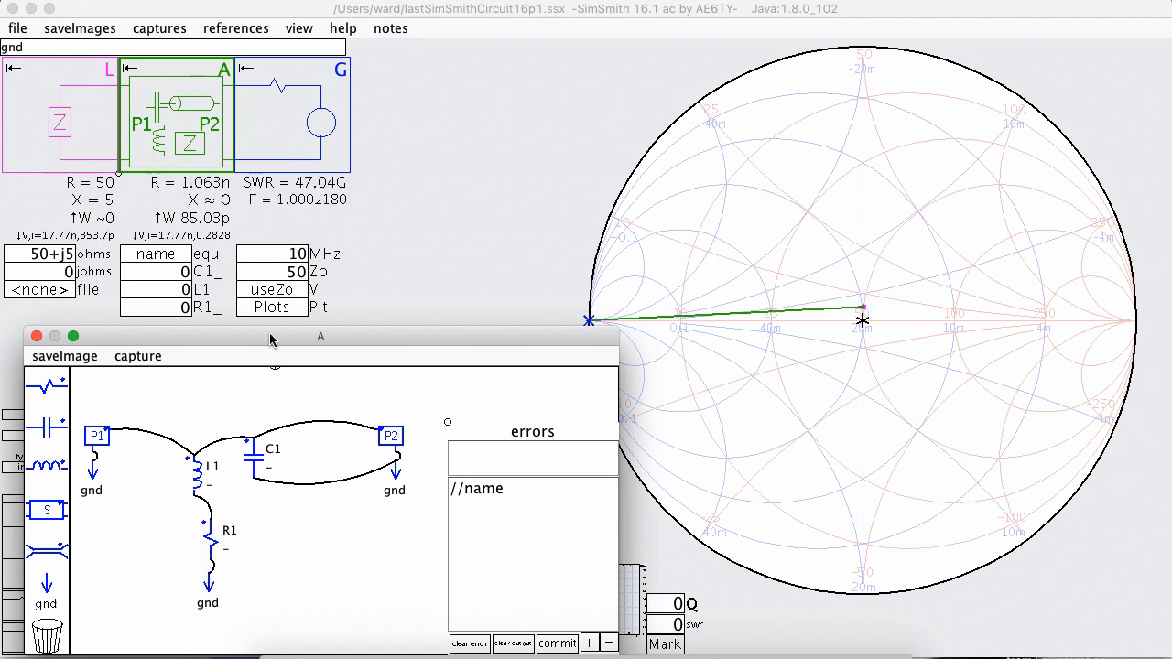
Move block A's editor aside and add the line "plot A.C1.p;" below //Plots in the generator's Plt definition.
left_click_drag(270, 339, 250, 87)
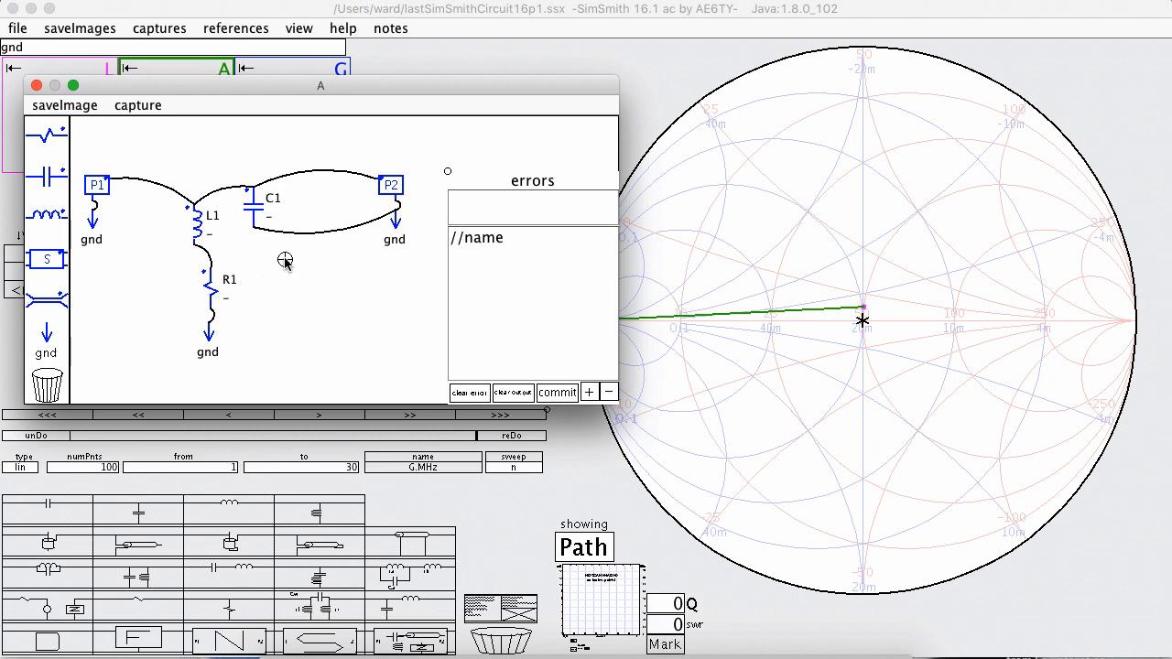
left_click_drag(393, 92, 851, 78)
left_click(288, 311)
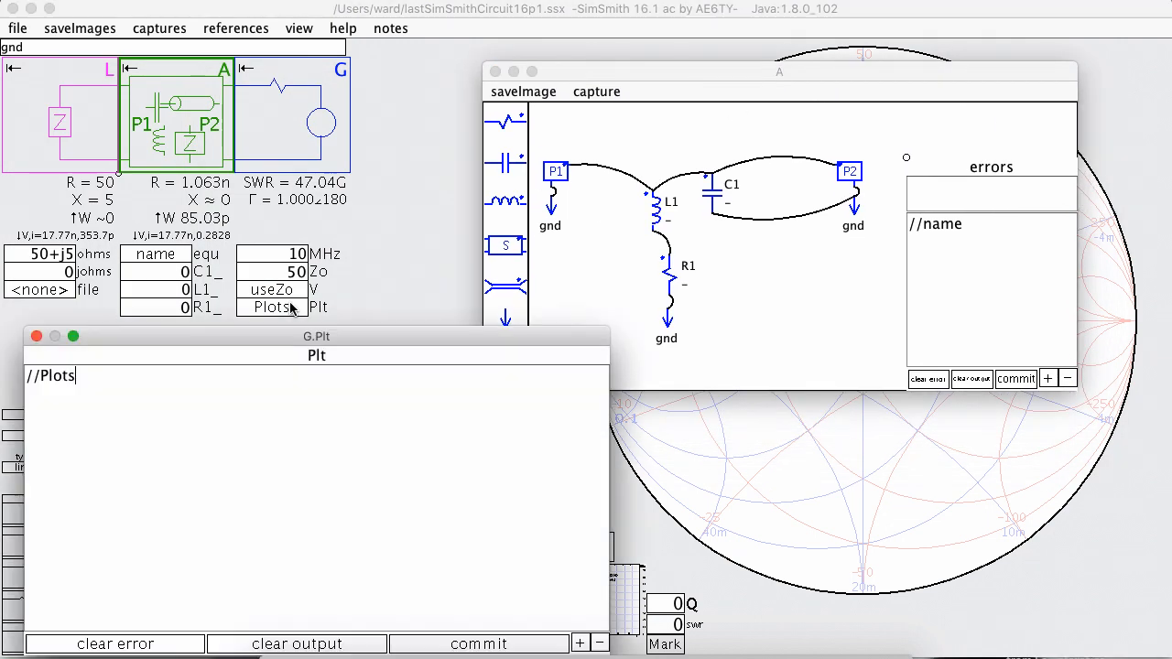
left_click(135, 433)
type("plo")
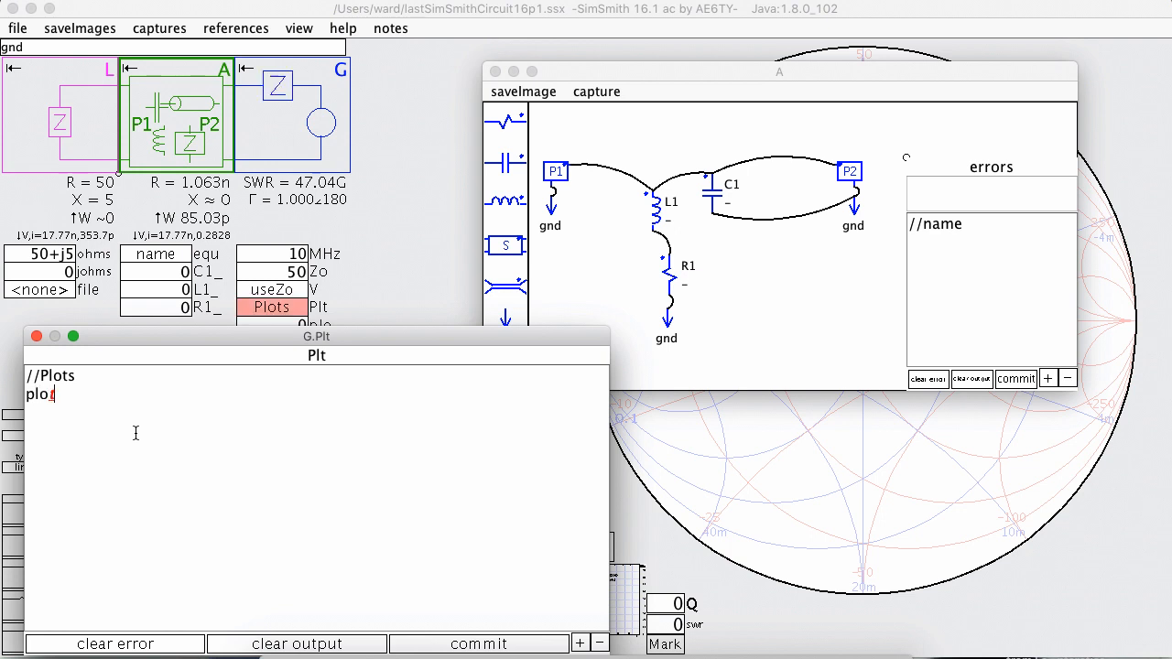
type("t A.C1.")
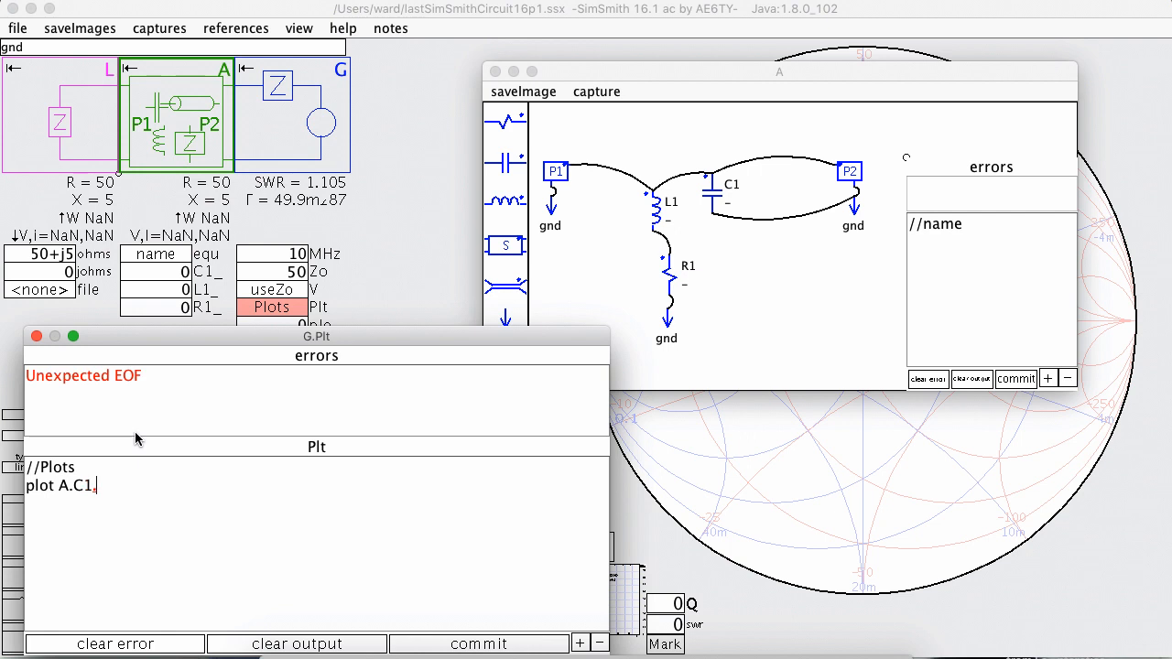
type("p")
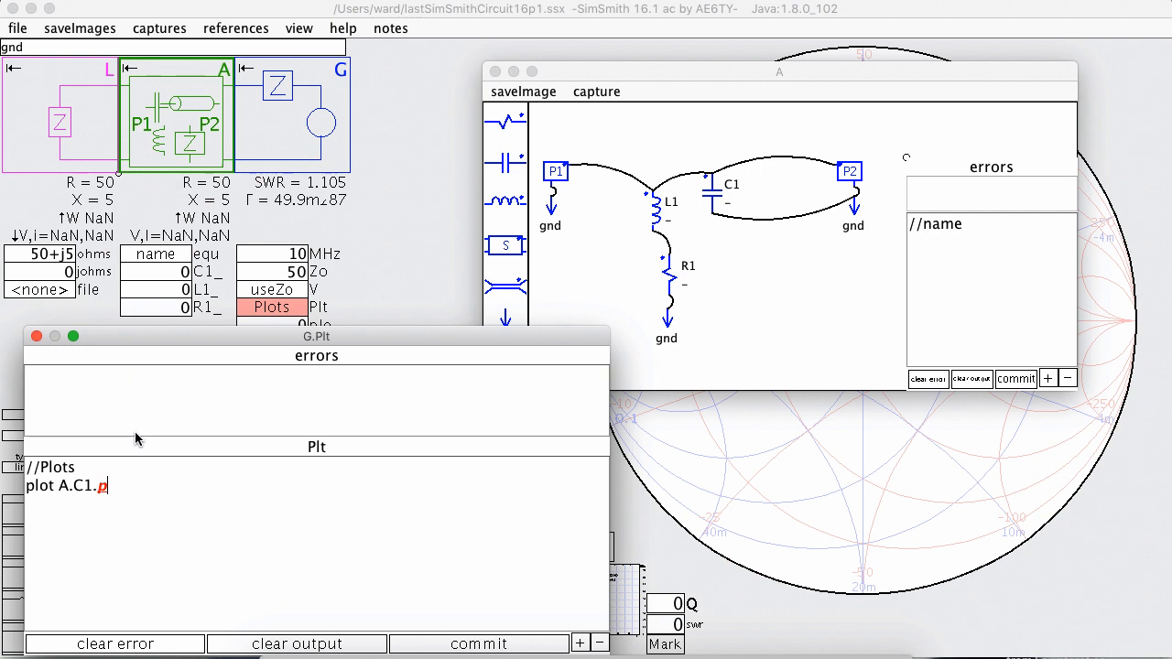
type(";")
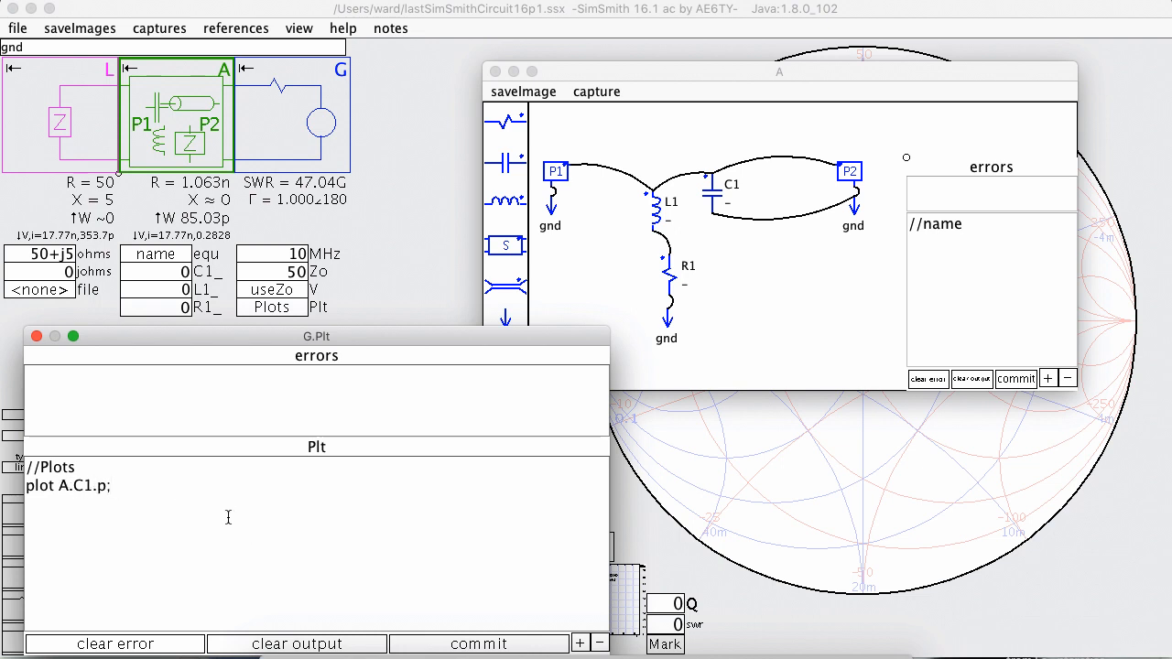
Delete the "plot A.C1.p;" line from the generator's Plt definition and close its editor.
left_click_drag(152, 486, 26, 487)
key("BackSpace")
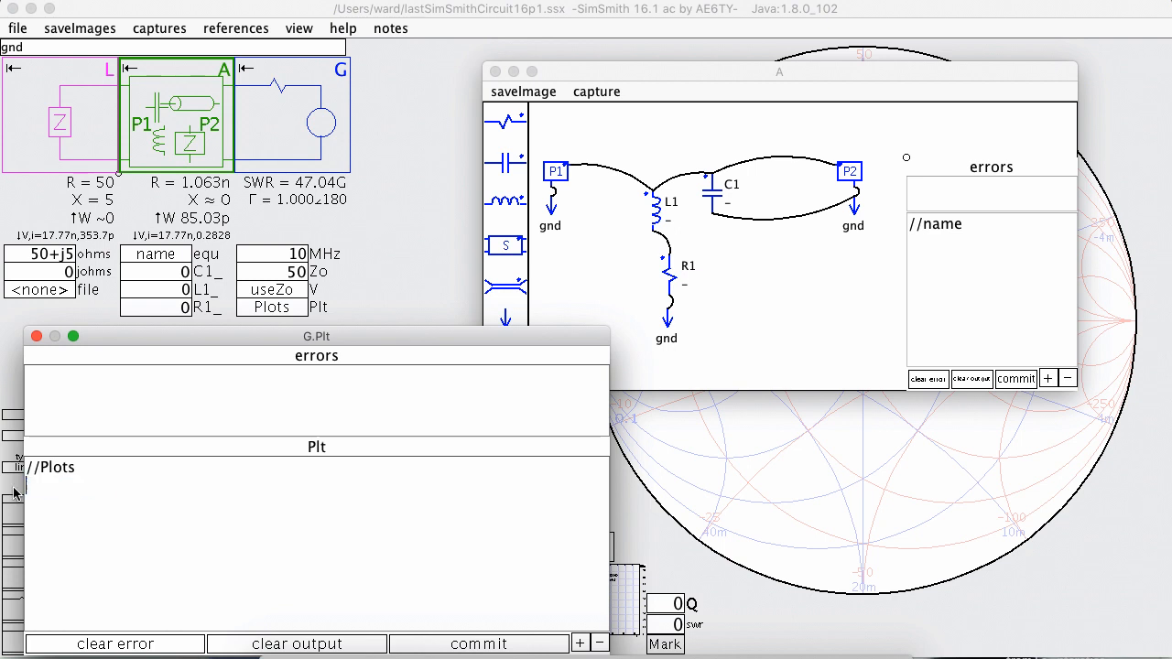
left_click(37, 337)
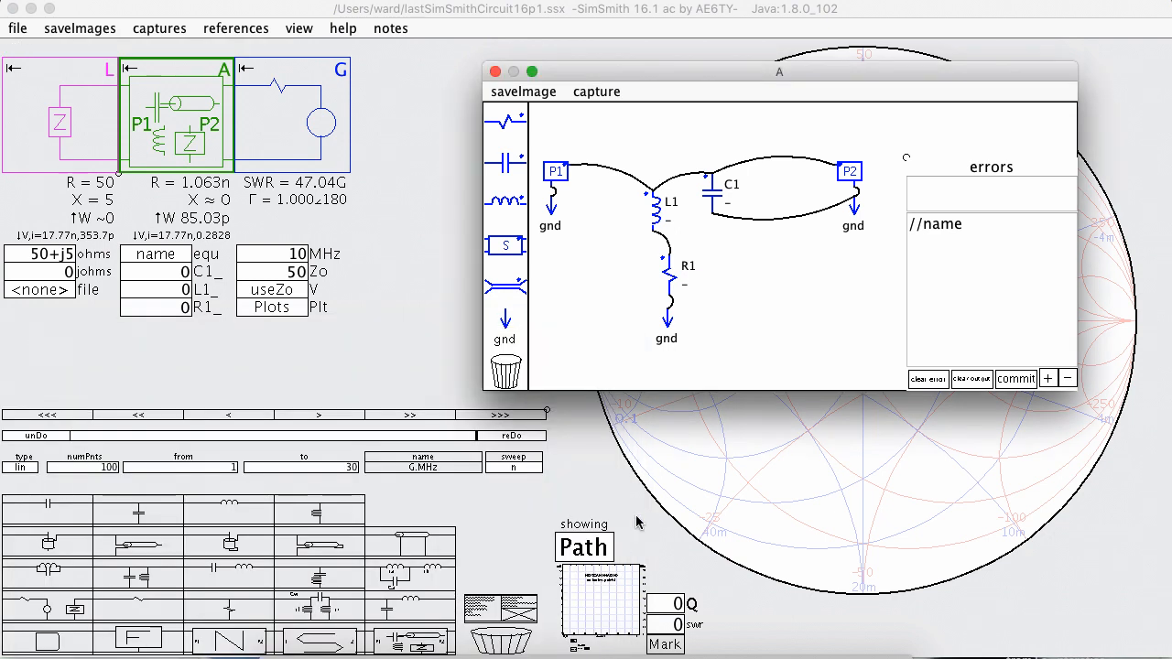
Enable the Wave i plot for inductor L1 in block A's schematic and swap the Smith chart for the rectangular plot as the main display.
left_click_drag(706, 73, 609, 70)
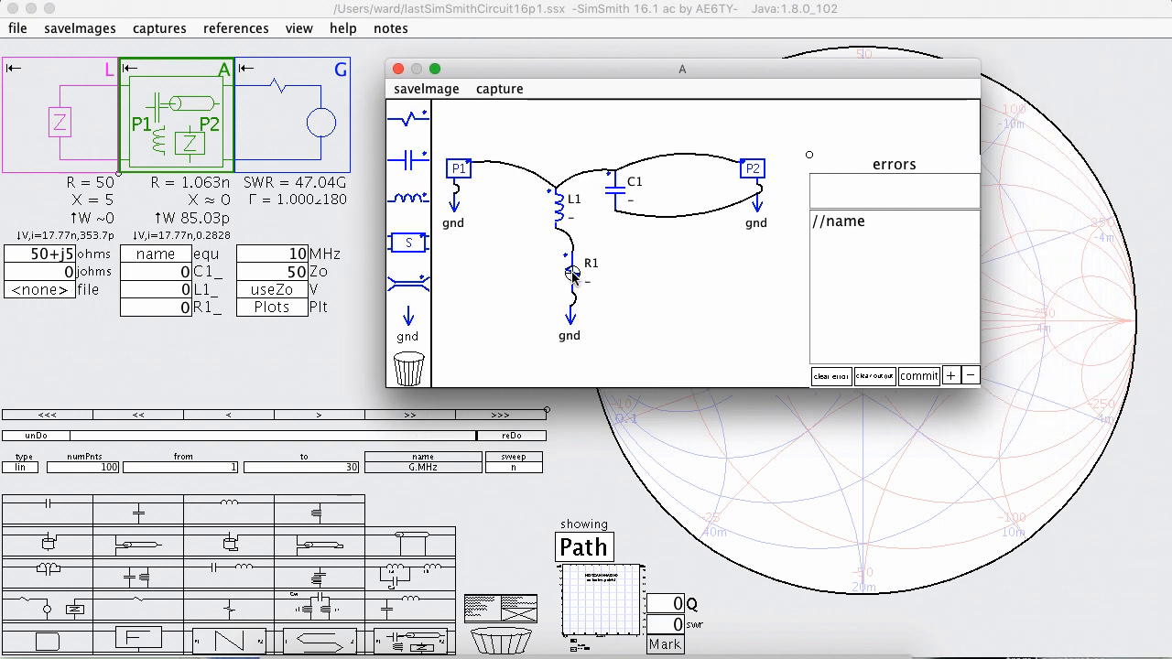
left_click(558, 210)
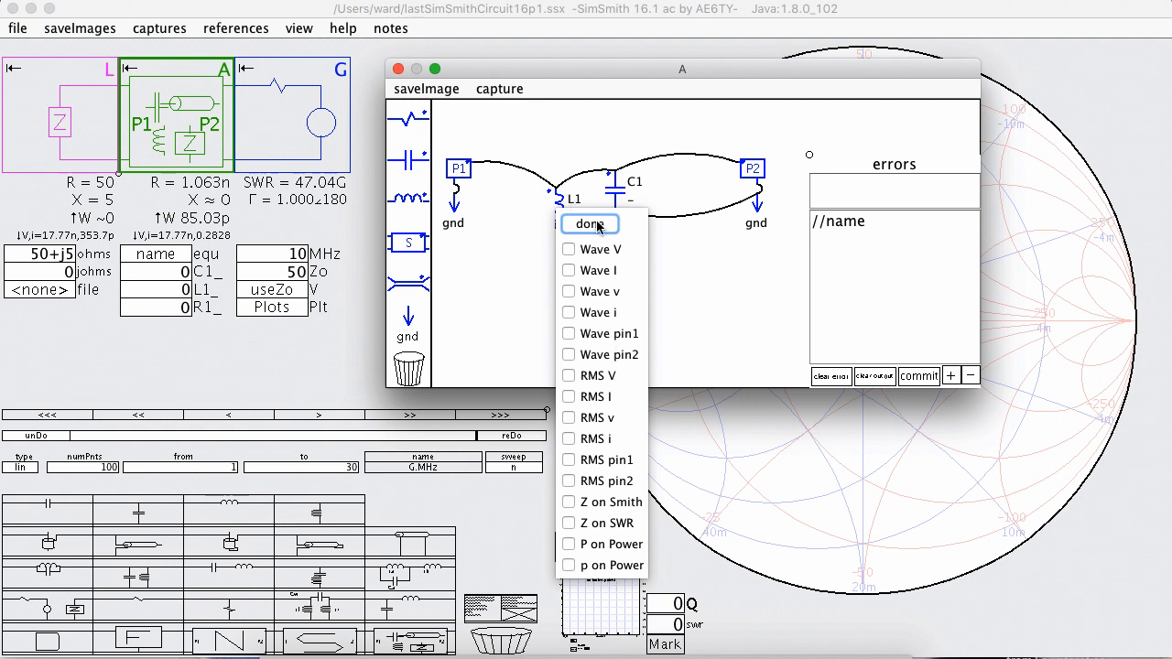
left_click(570, 313)
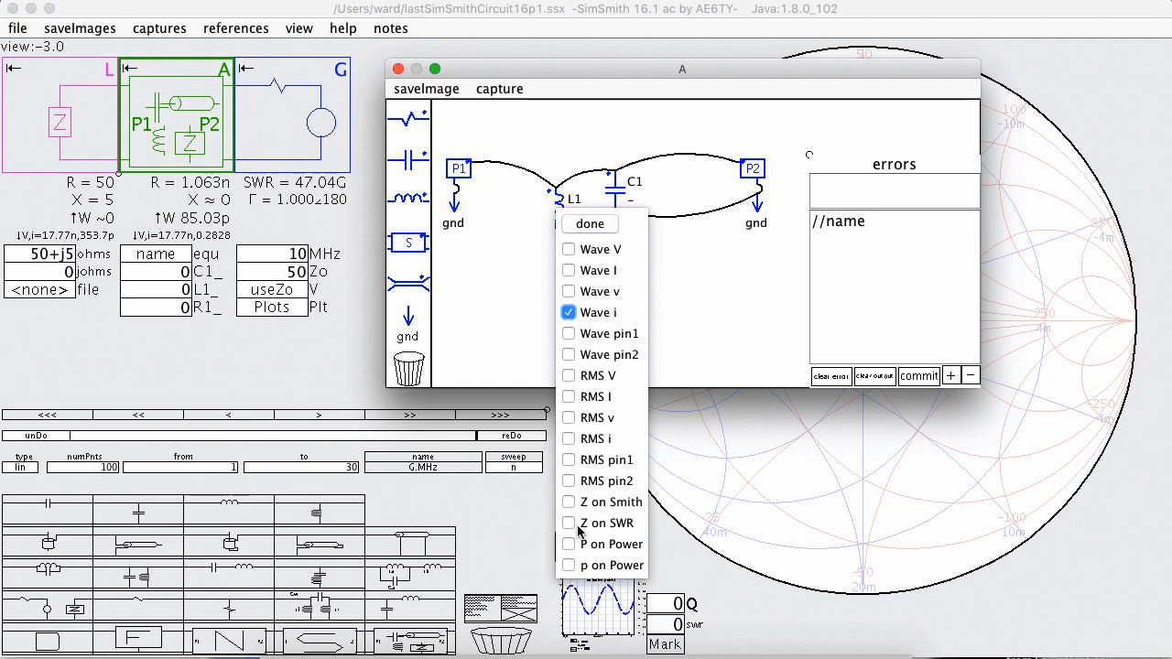
left_click(591, 225)
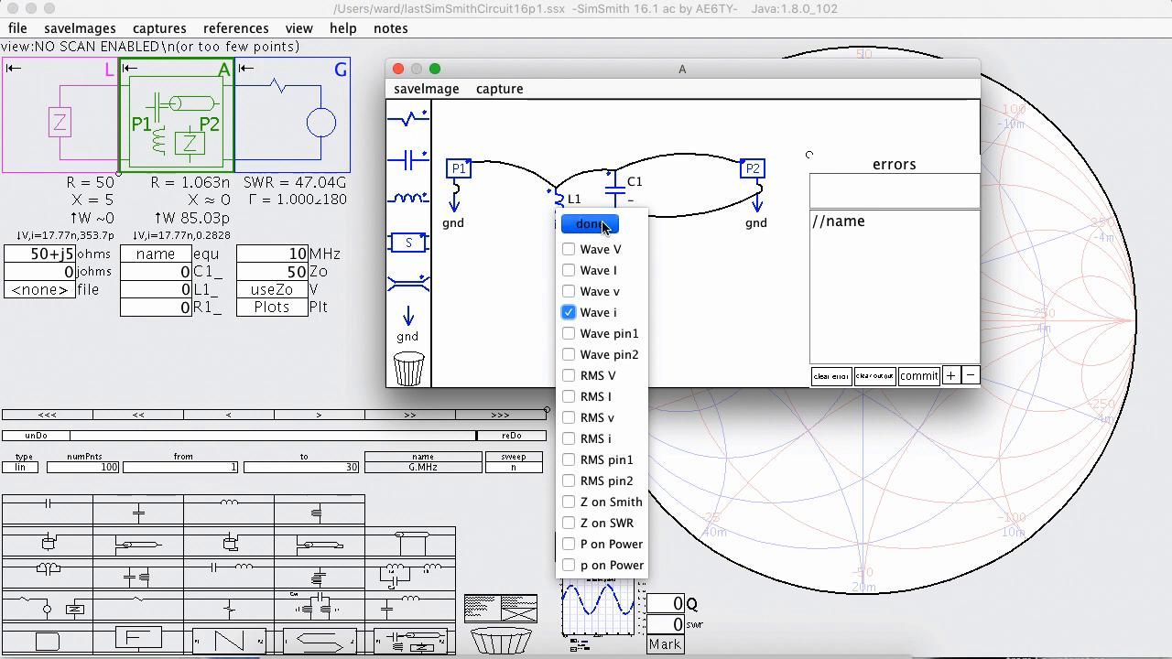
left_click(600, 614)
left_click(600, 613)
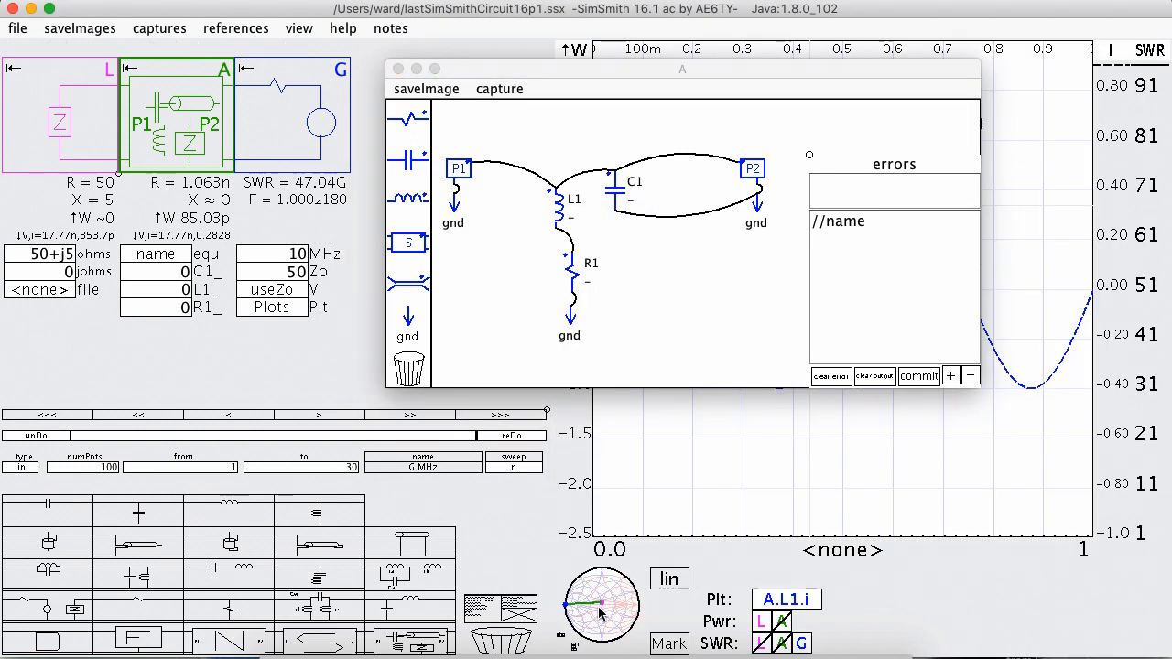
Move block A's editor off the plot, then switch capacitor C1's Wave i plot on and back off.
left_click_drag(673, 72, 337, 77)
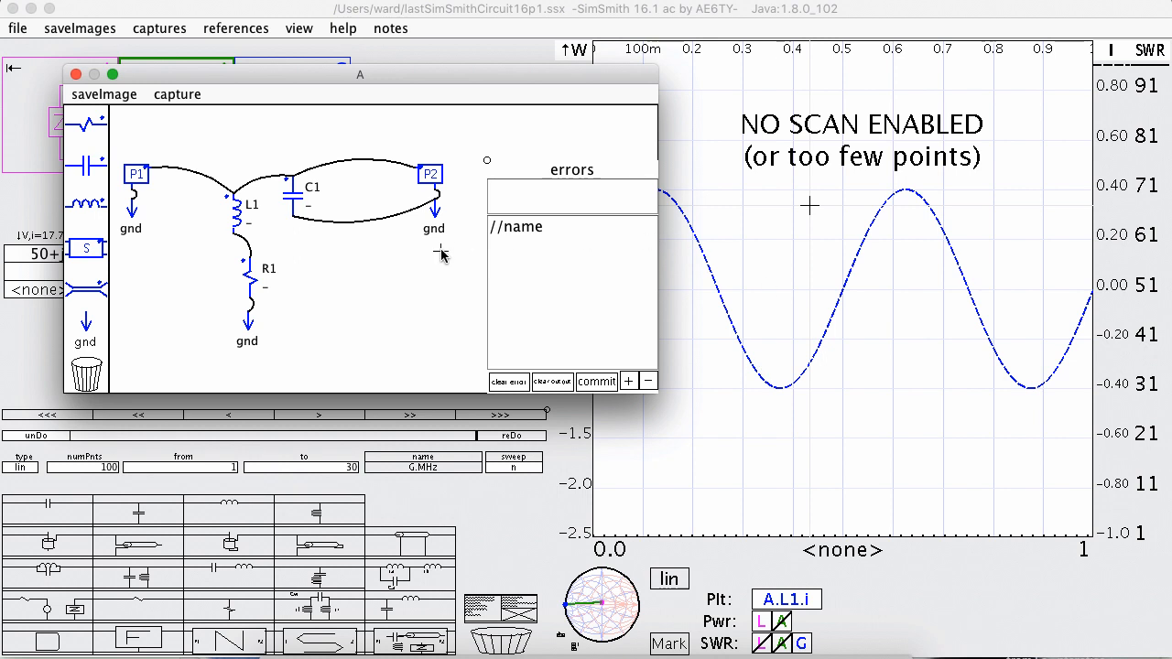
right_click(295, 199)
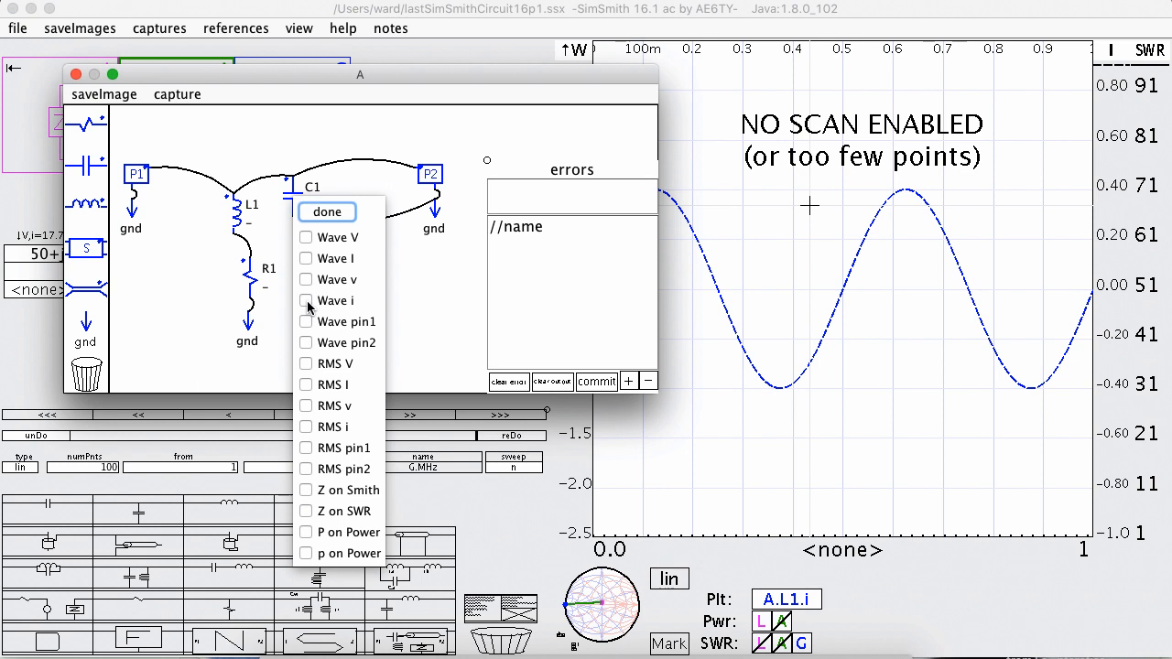
left_click(306, 301)
left_click(306, 302)
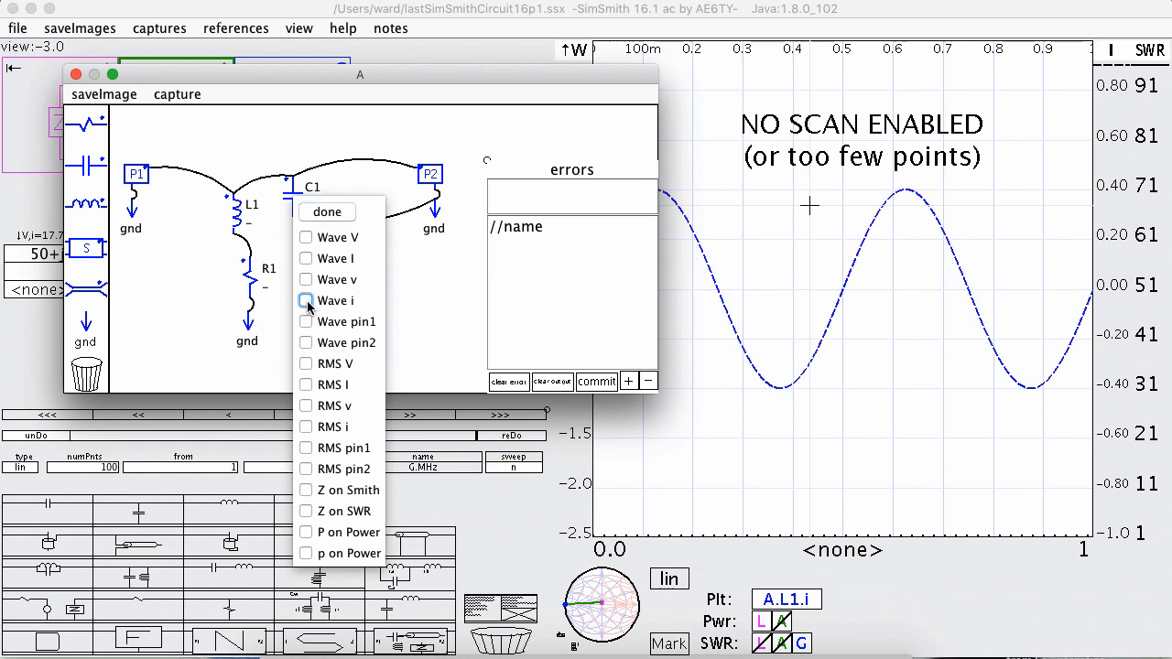
left_click(327, 213)
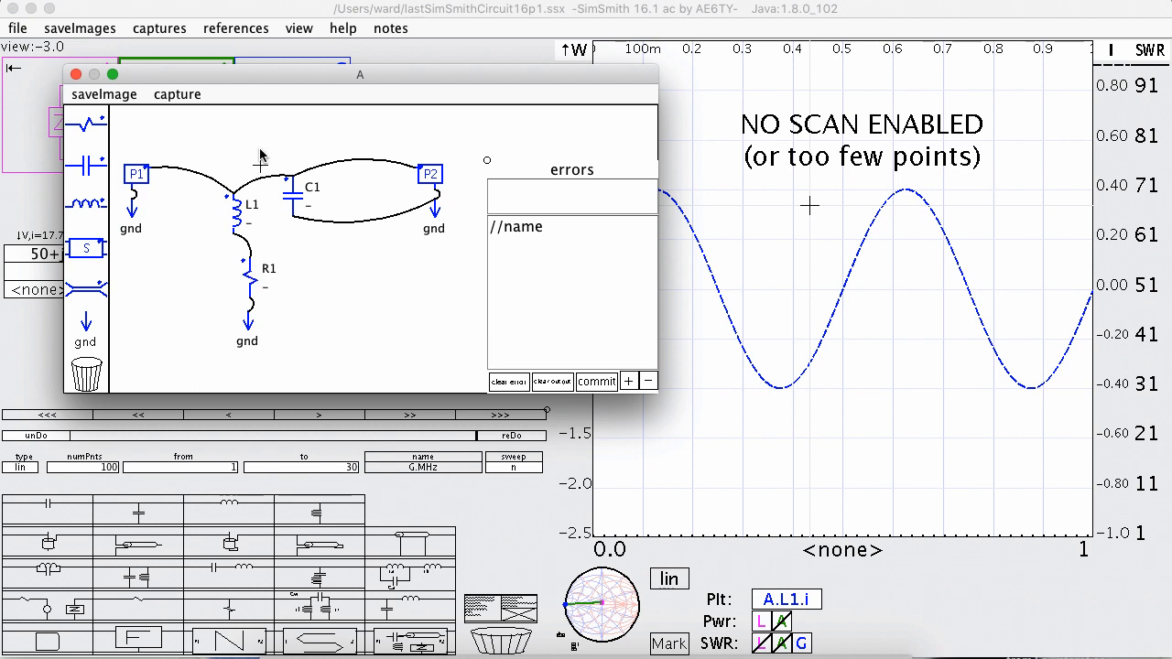
Look over the plot options available for resistor R1 and dismiss them.
left_click_drag(264, 78, 225, 81)
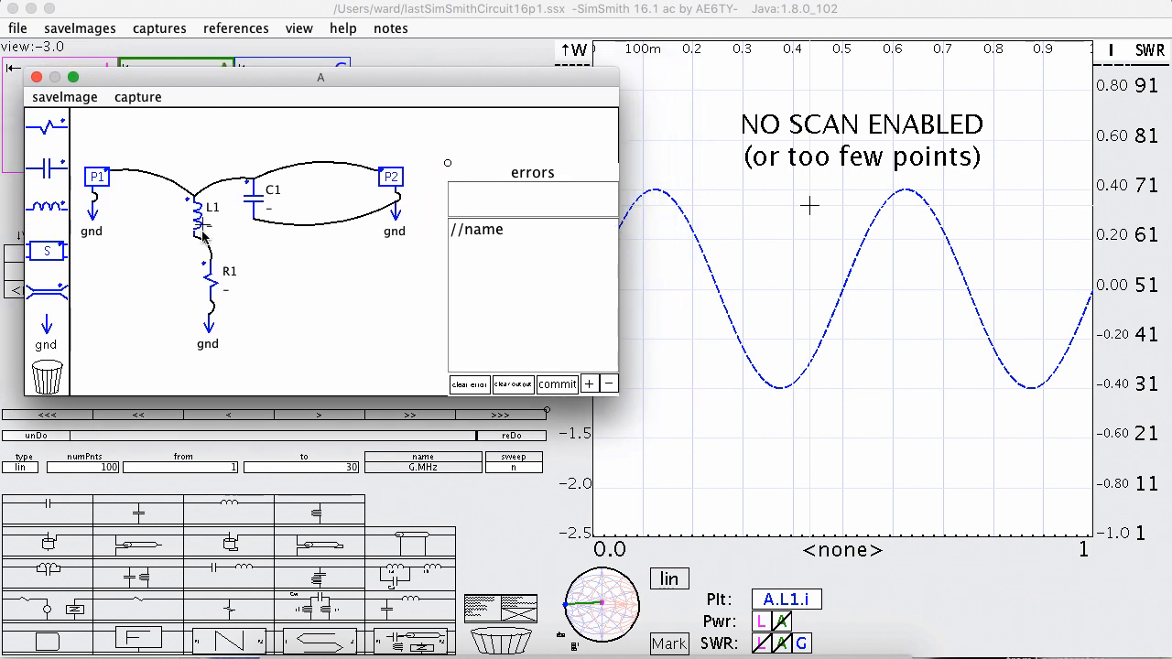
left_click(209, 280)
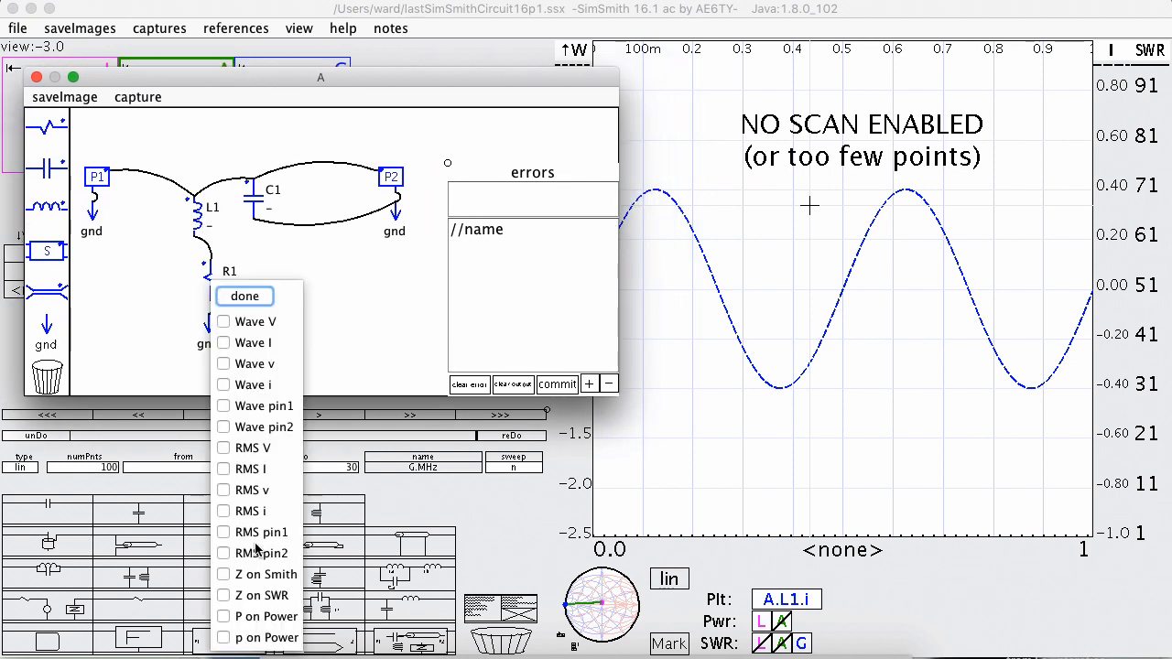
left_click(253, 297)
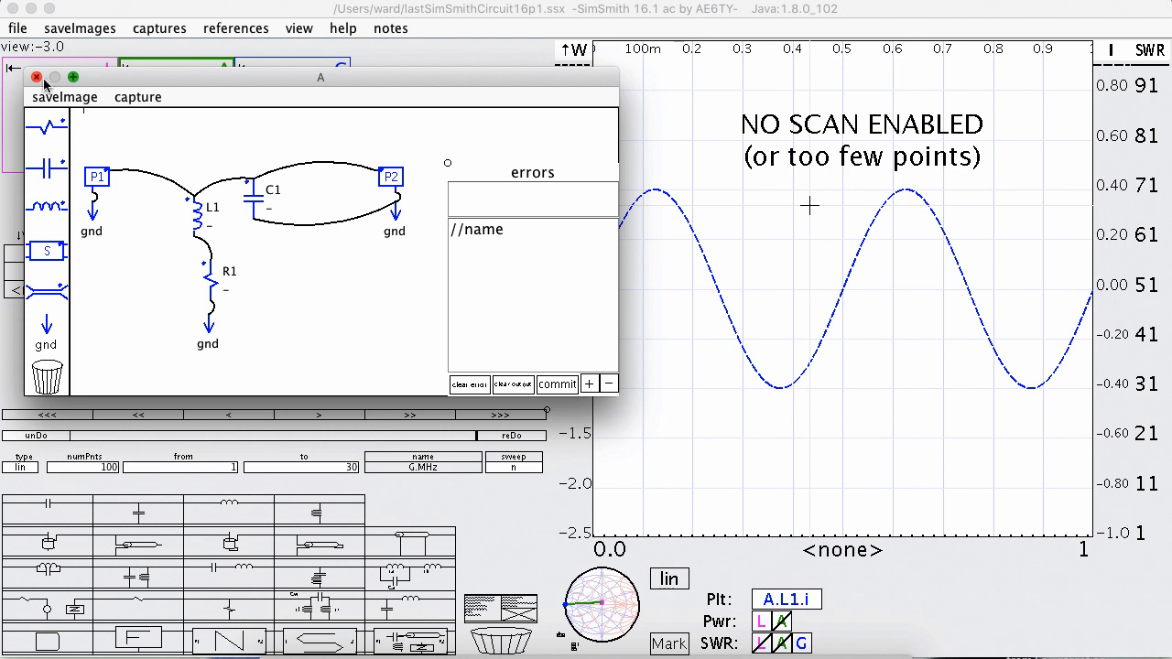
Turn off the Wave i plot for inductor L1.
left_click(196, 218)
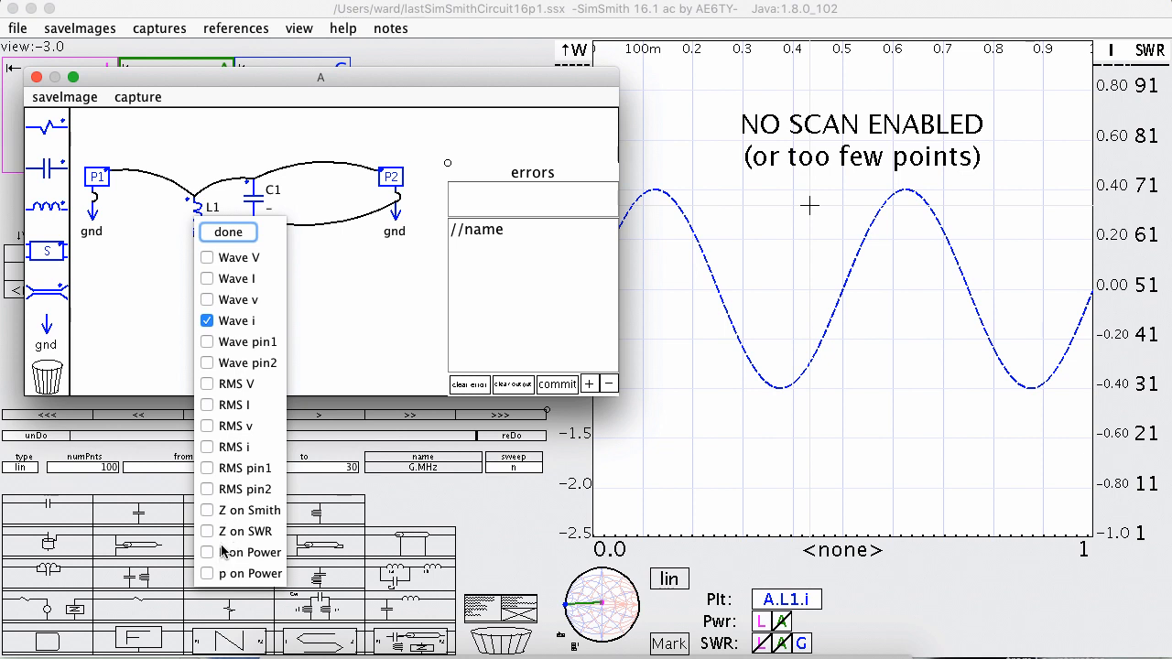
left_click(208, 320)
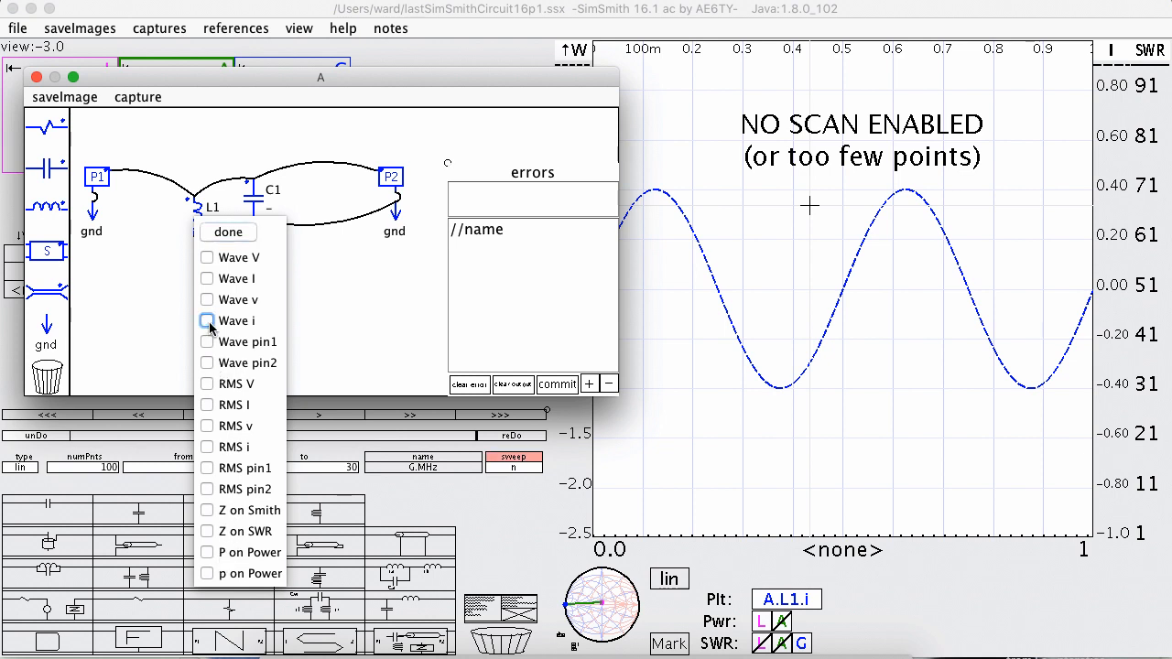
left_click(228, 234)
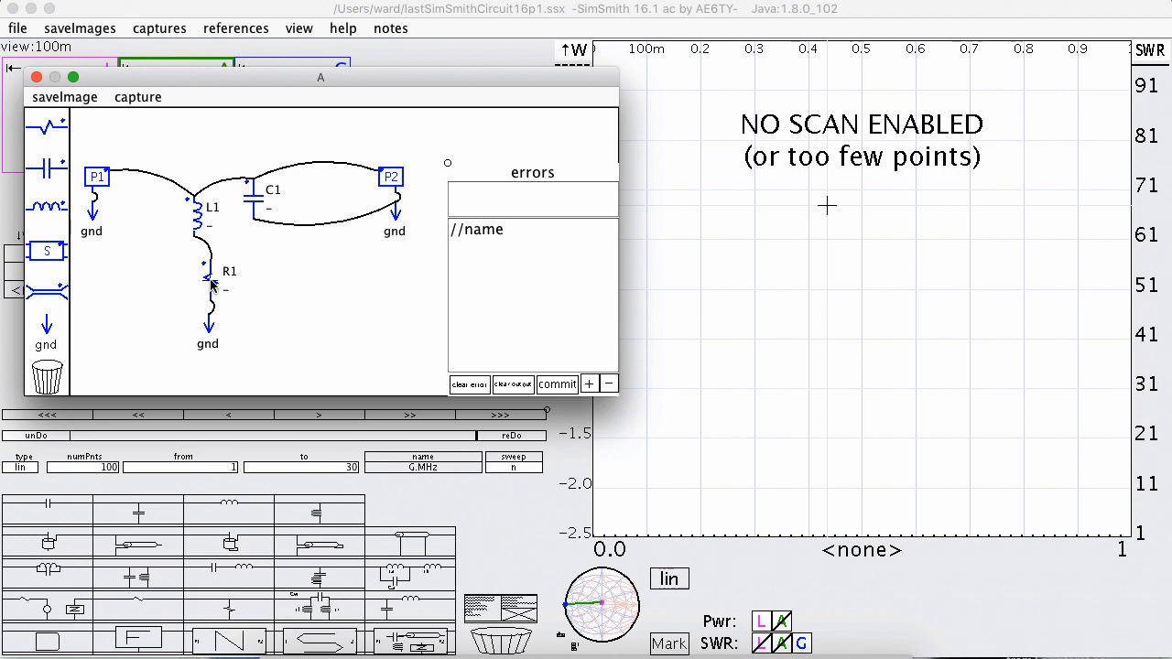
Delete R1, L1, C1 and the leftover ground from block A's schematic, and close its editor.
key("Delete")
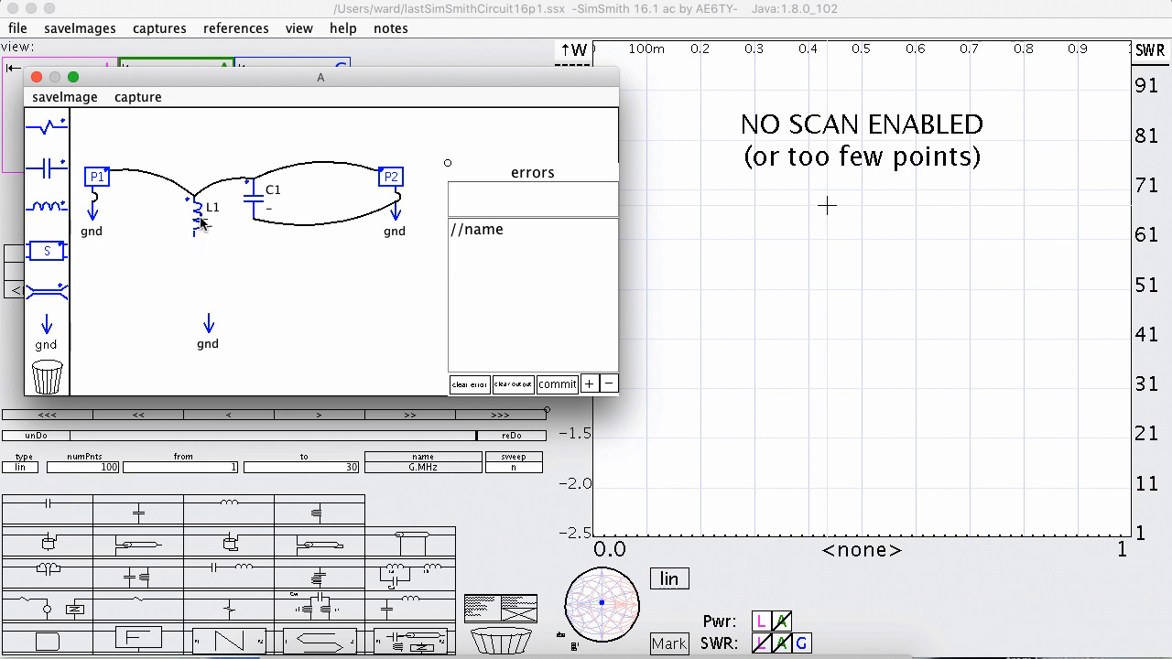
key("Delete")
key("Delete")
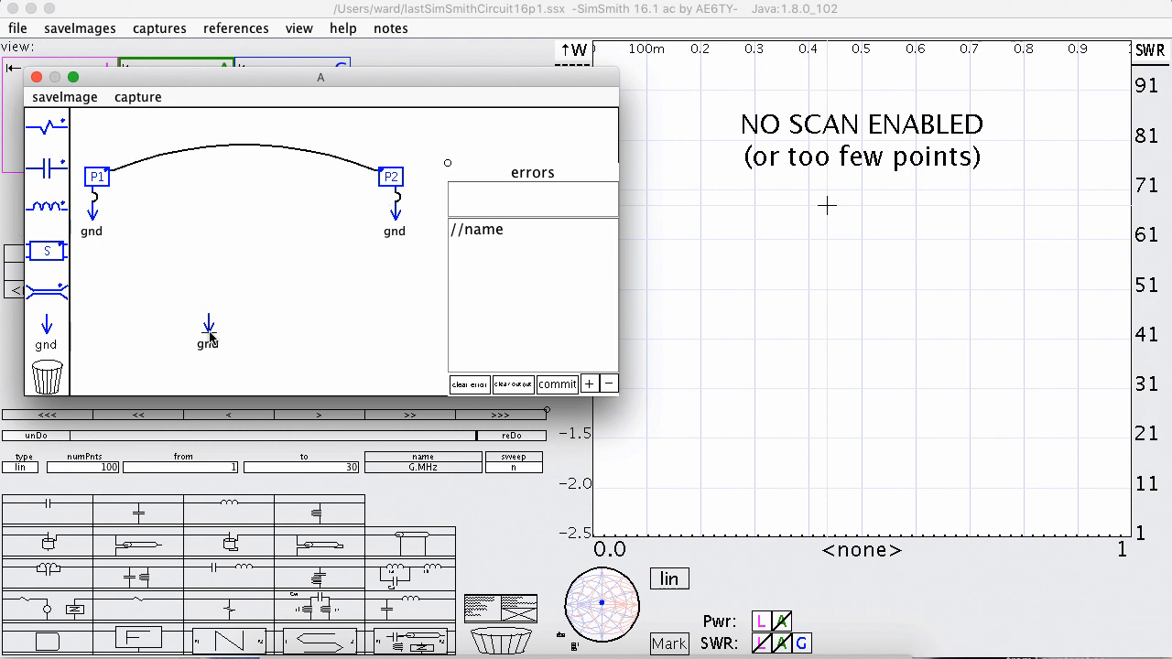
key("Delete")
left_click_drag(246, 84, 446, 104)
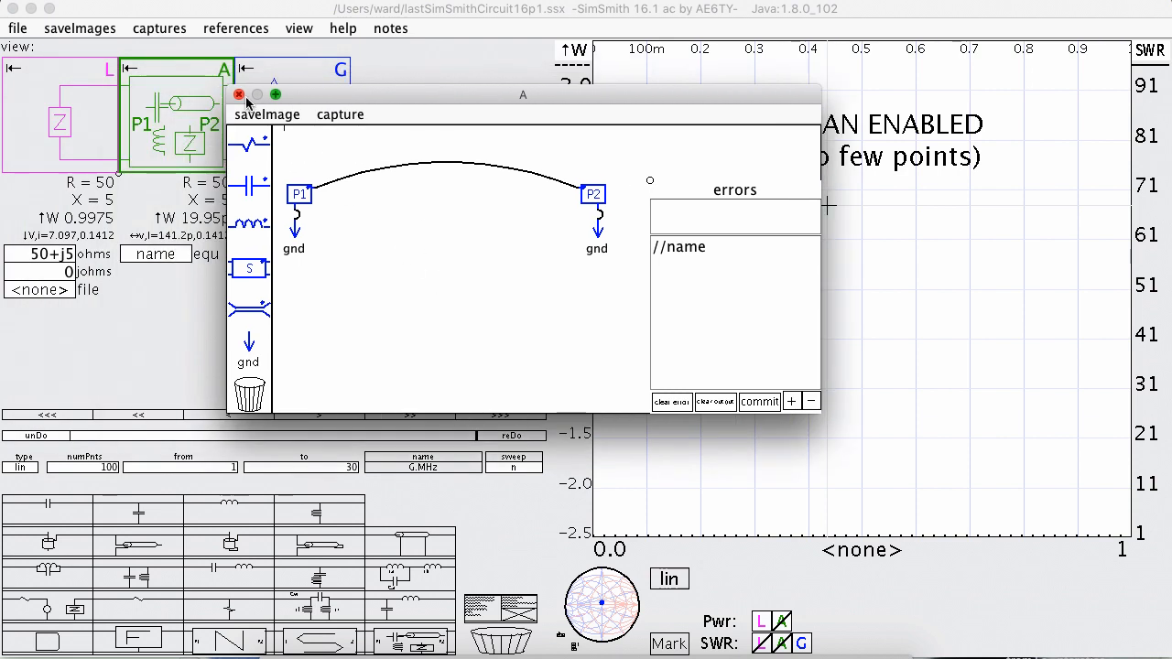
left_click(239, 96)
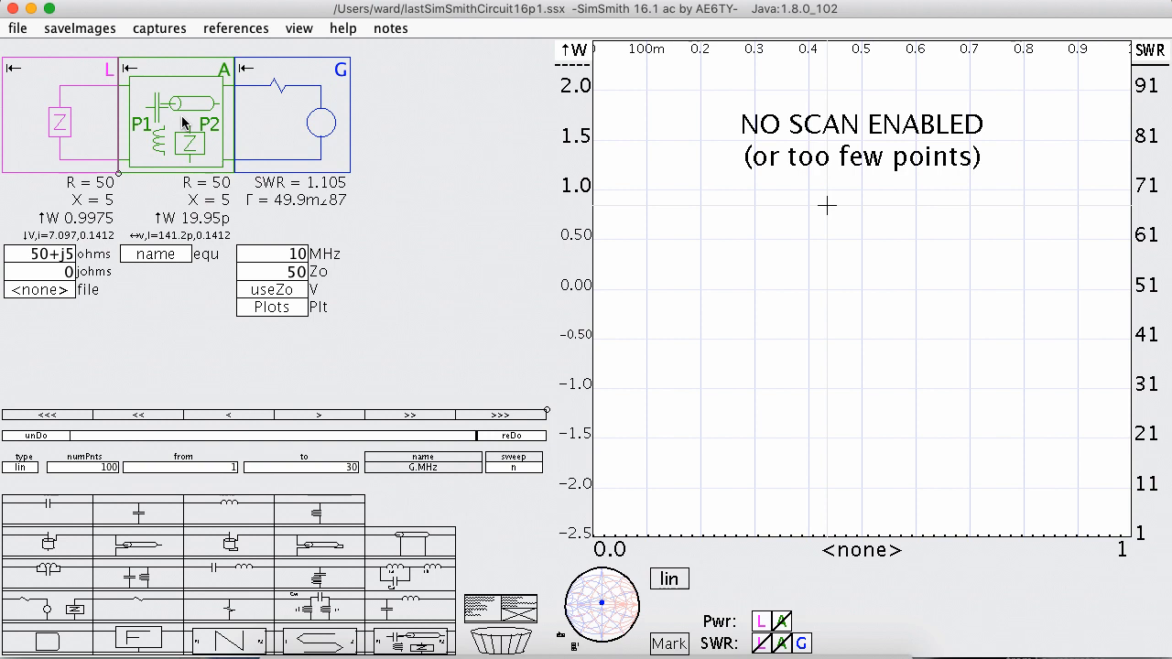
Delete block A from the main circuit and insert a D block ahead of load L.
key("Delete")
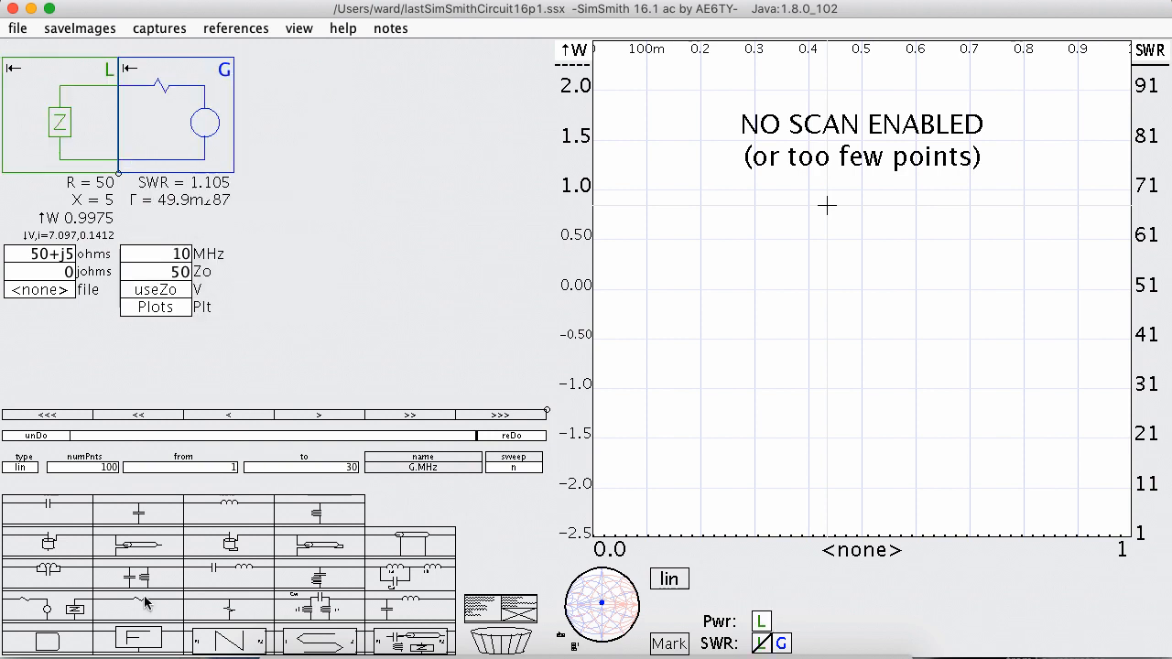
left_click_drag(64, 646, 73, 119)
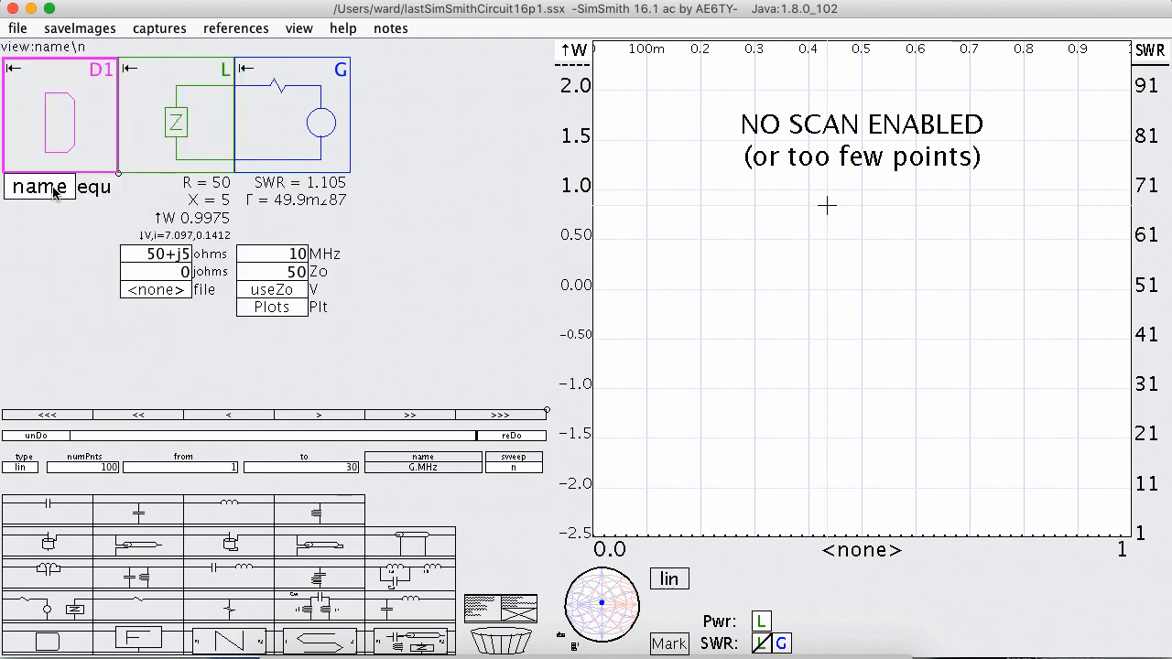
Move block D1 between load L and generator G, and open its equation editor clear of the circuit.
left_click_drag(75, 110, 179, 117)
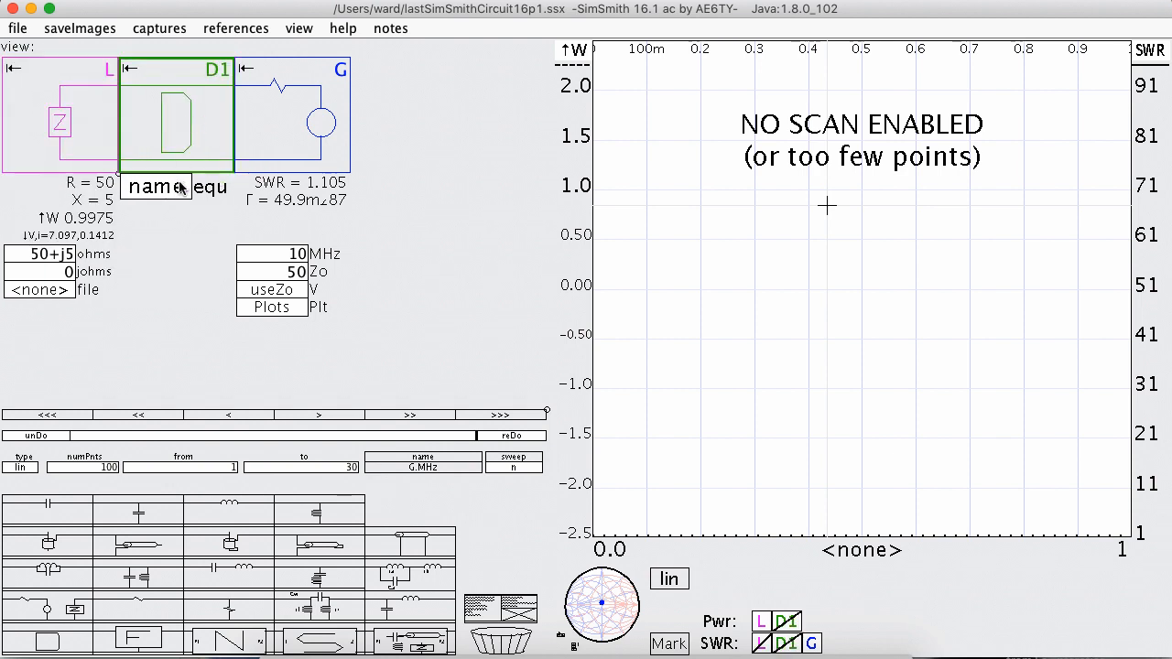
left_click(180, 189)
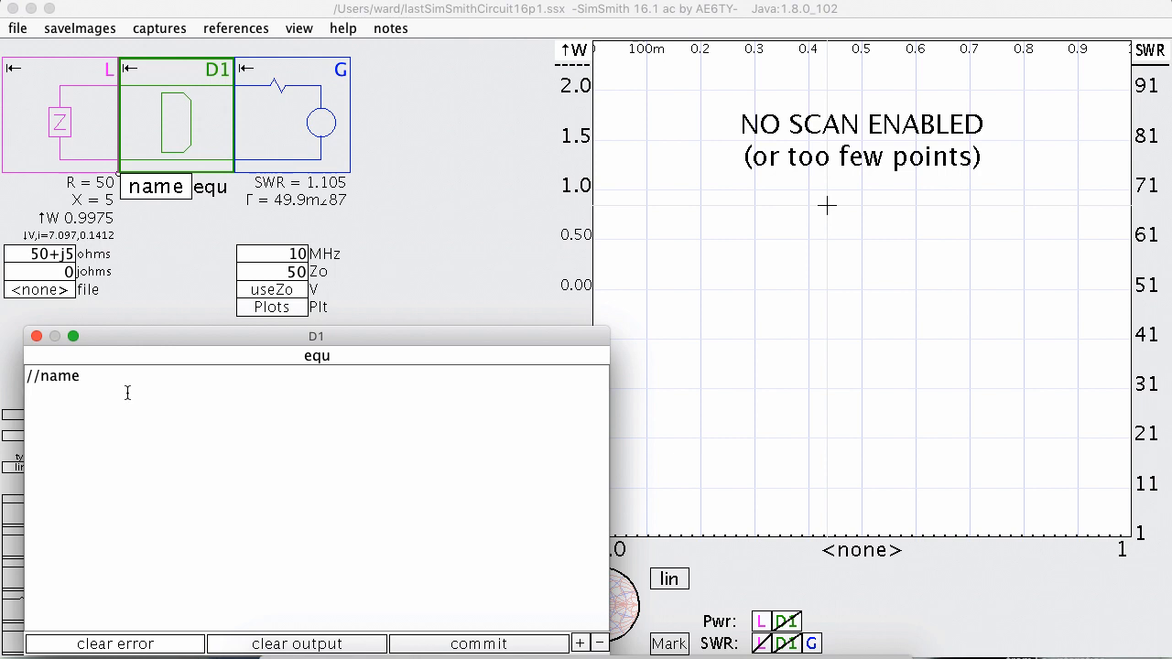
left_click_drag(154, 331, 429, 241)
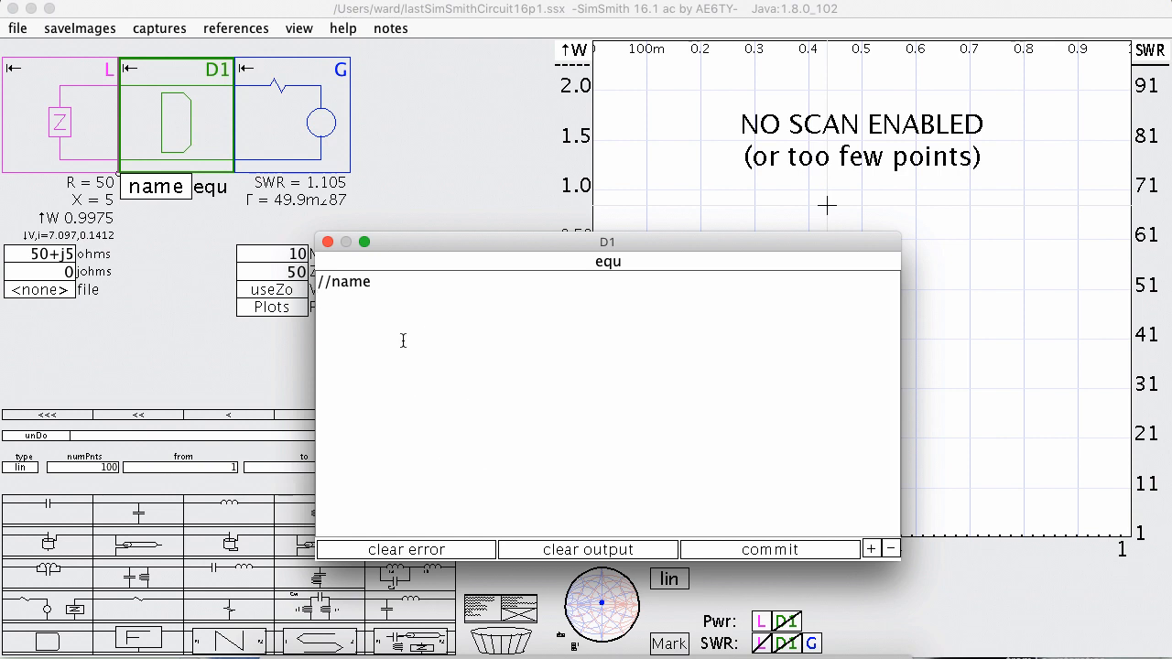
left_click_drag(435, 238, 444, 215)
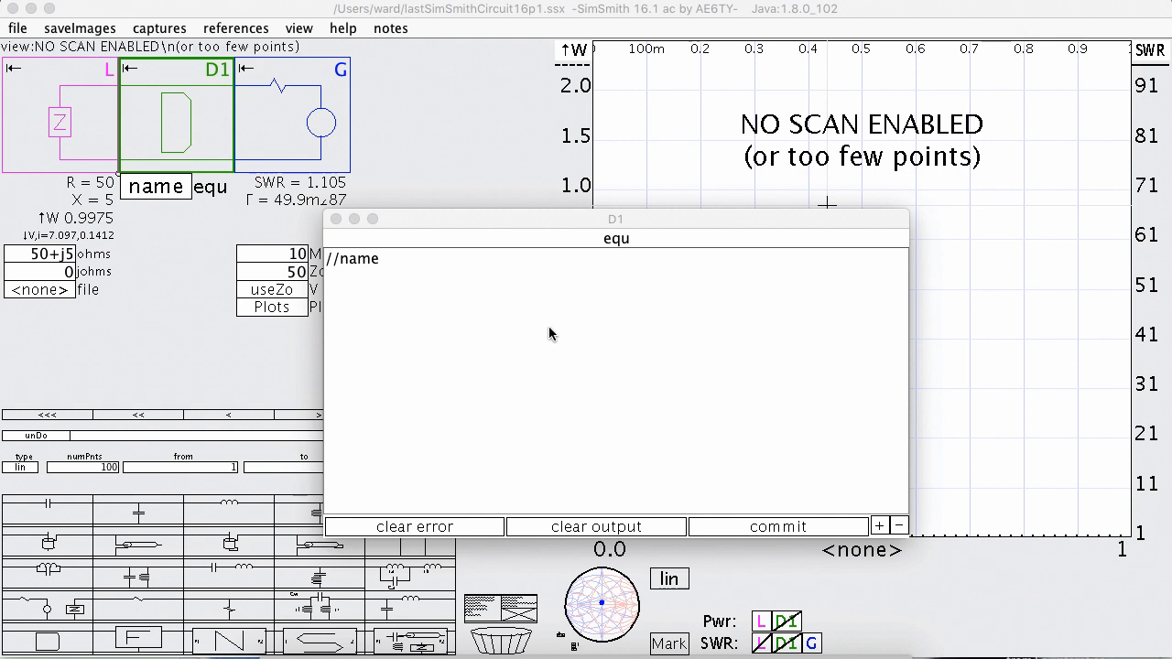
left_click(399, 285)
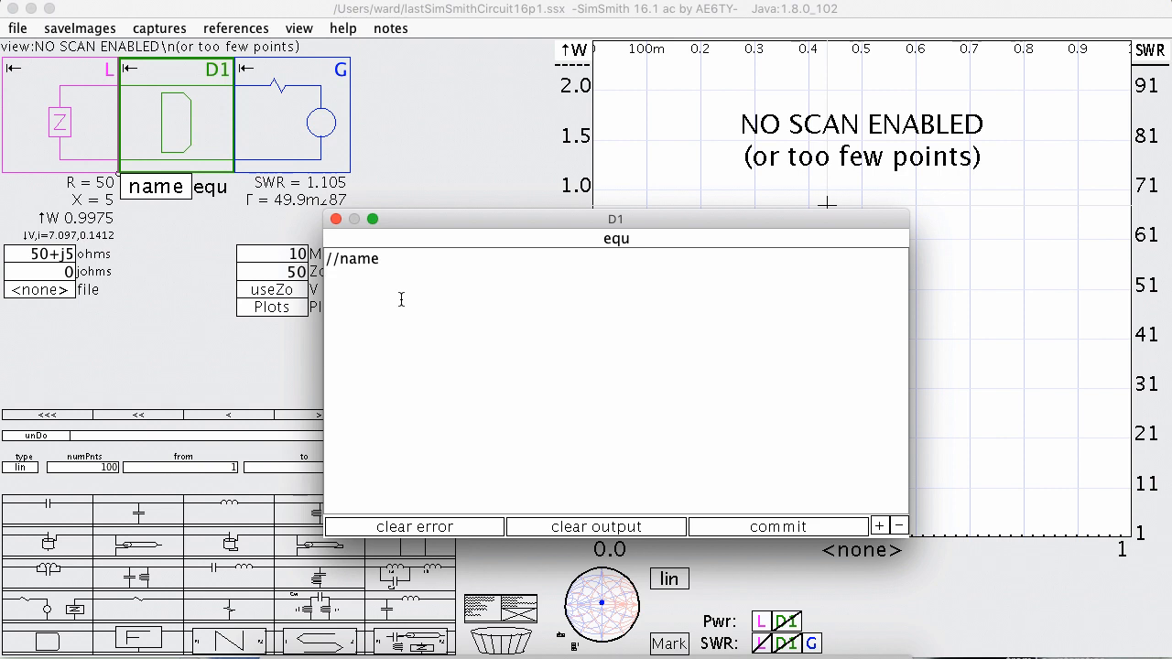
left_click_drag(466, 219, 509, 206)
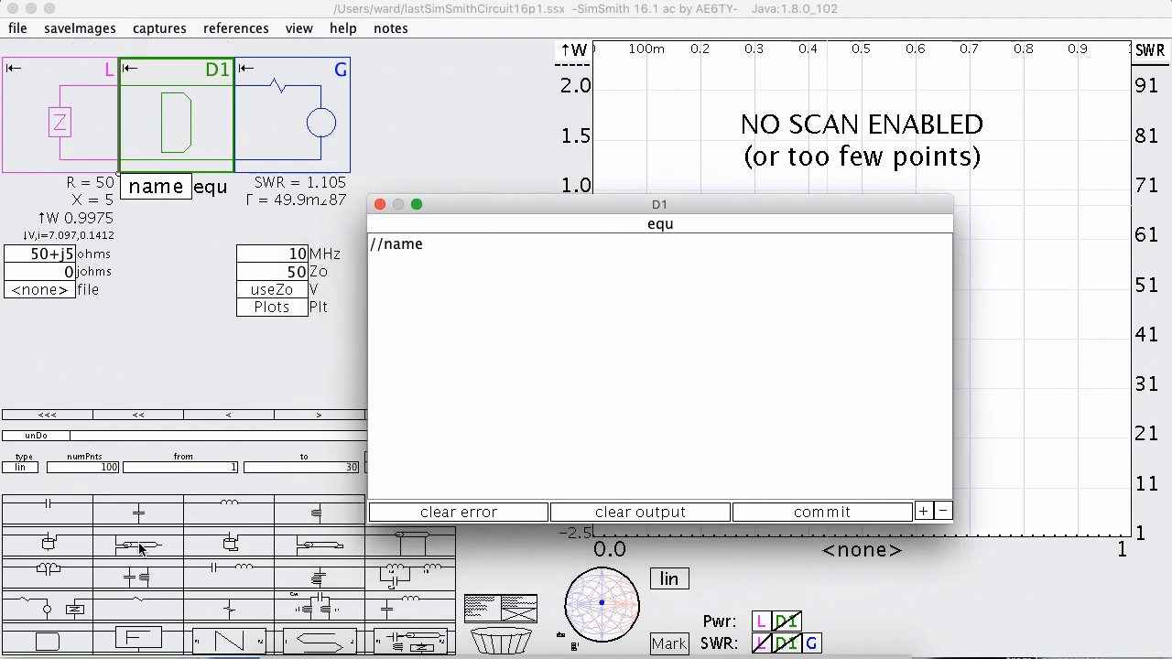
Insert a shunt capacitor between L and D1, and output all its members with "C1;?" in D1's equation.
left_click_drag(139, 519, 185, 138)
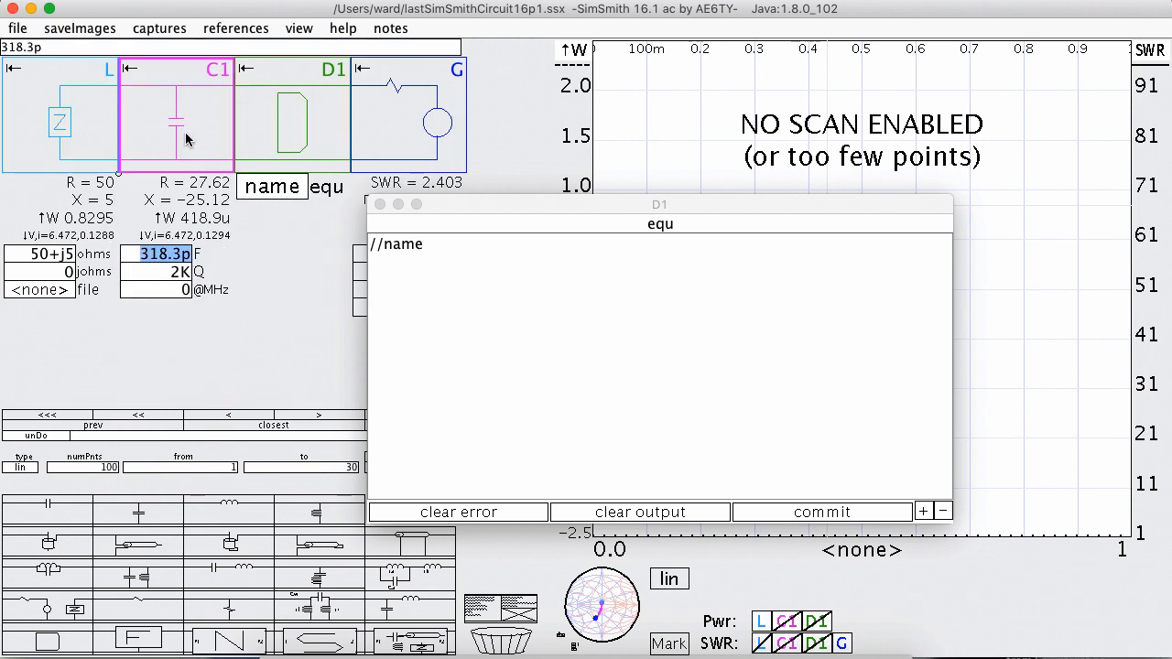
left_click(397, 274)
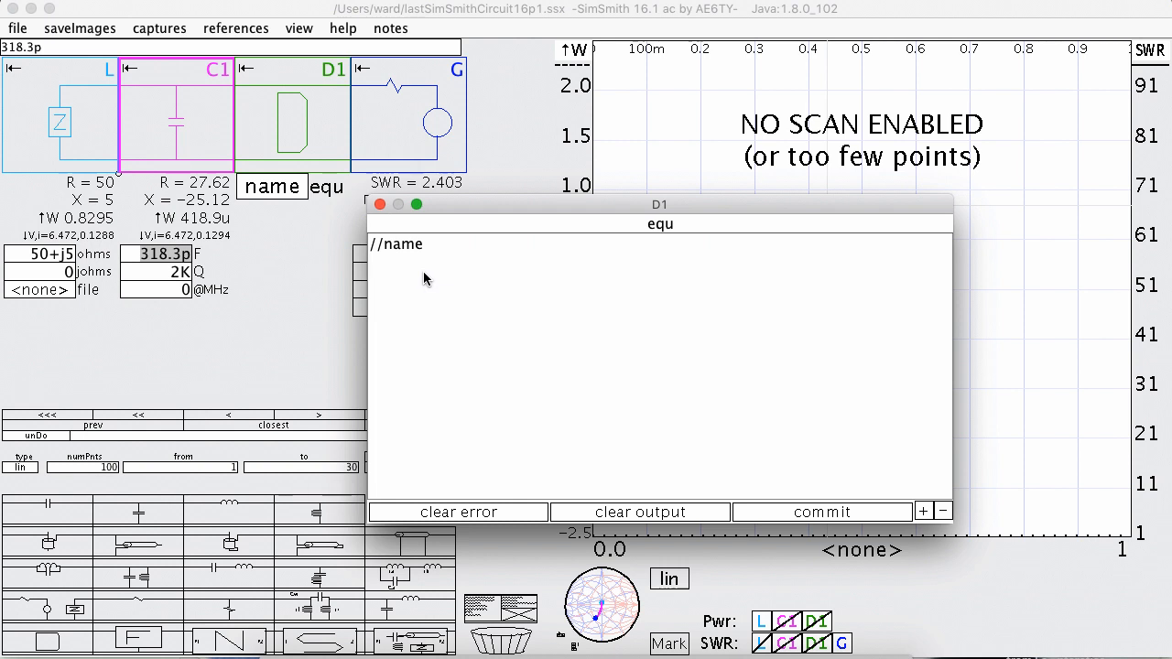
type("C1;")
type("?")
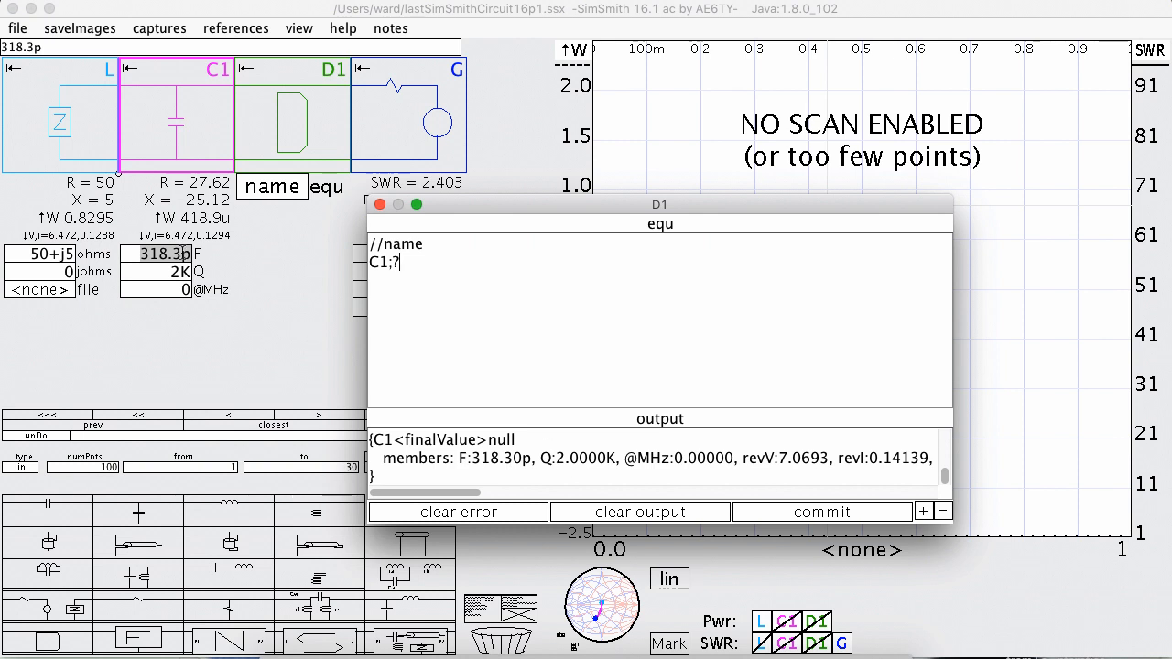
left_click_drag(445, 499, 479, 497)
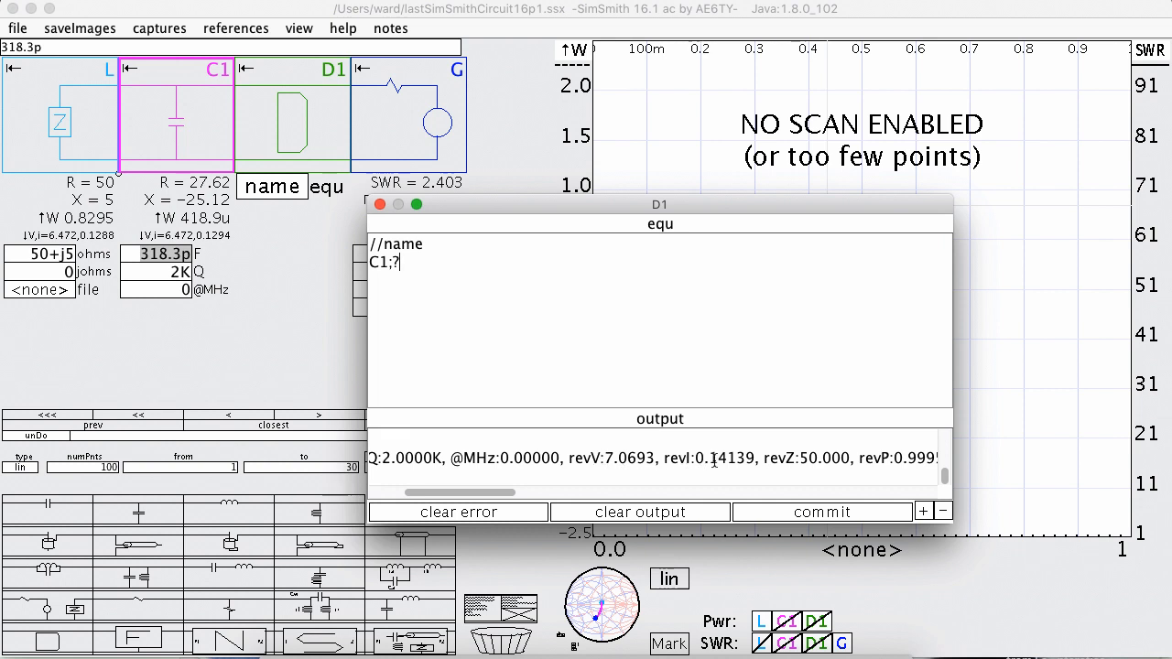
left_click_drag(500, 492, 592, 497)
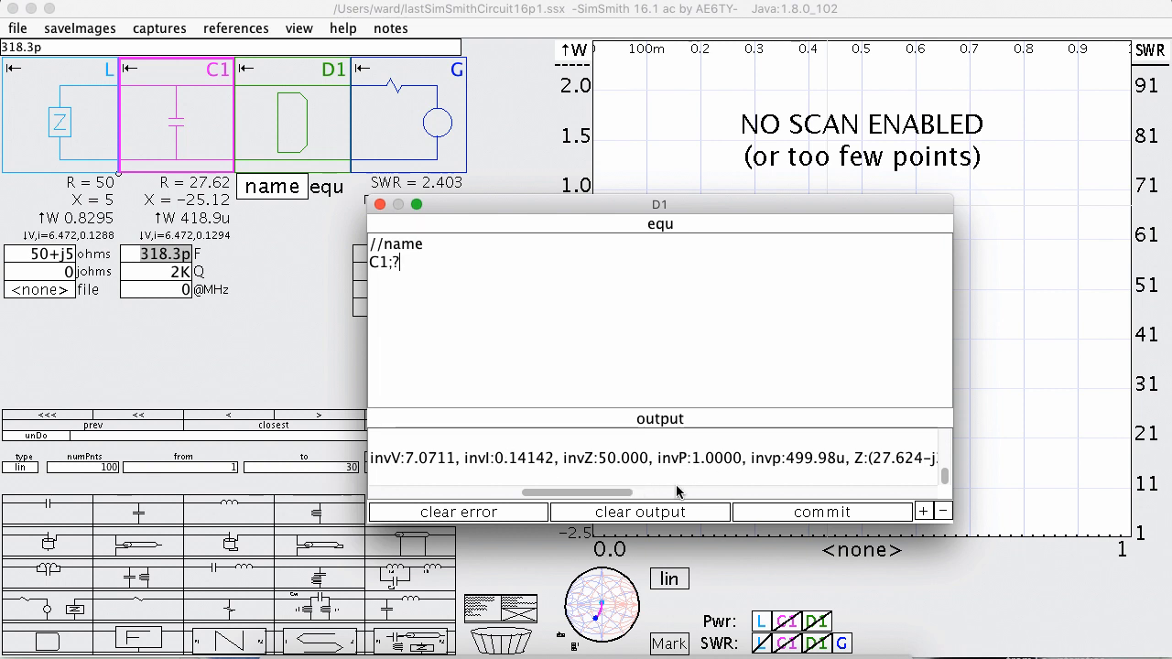
left_click_drag(622, 494, 688, 500)
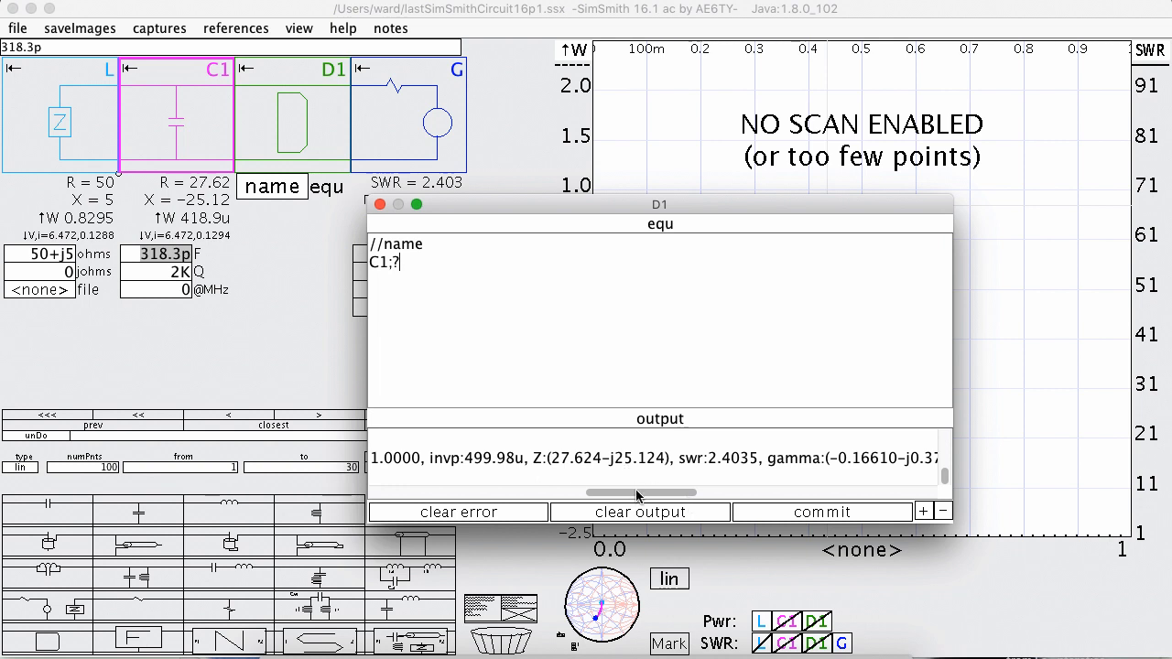
left_click_drag(638, 496, 392, 481)
Replace the C1 query in D1's equation with "C1.F = 100p;" to set the capacitance.
left_click(410, 261)
key("BackSpace")
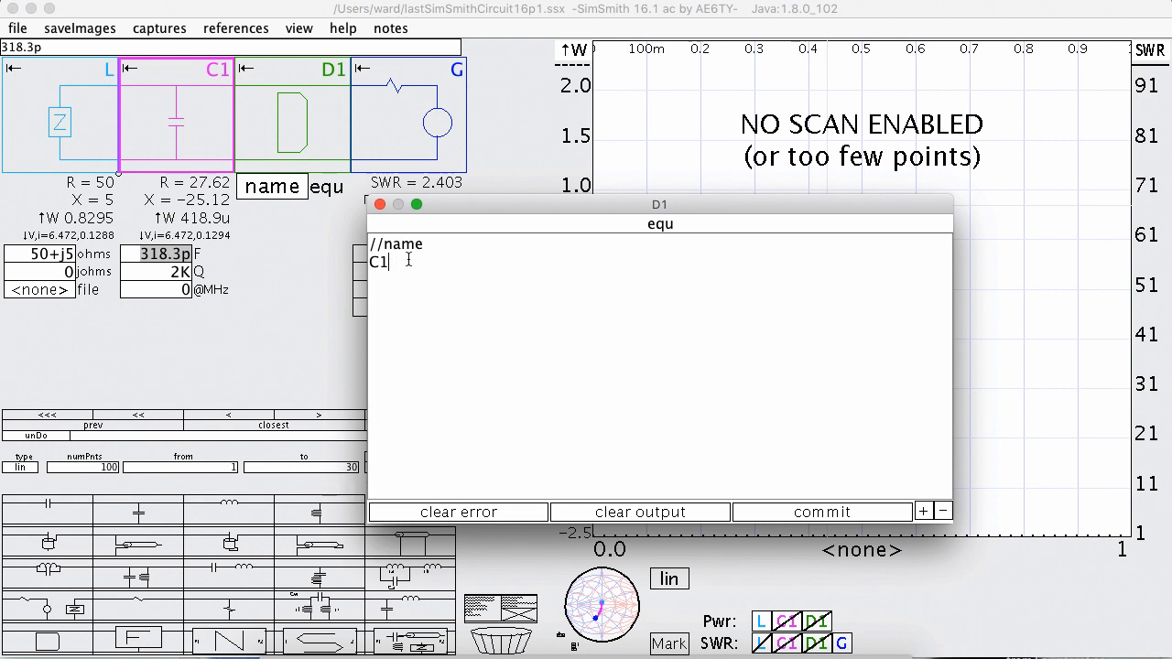
type(".F ")
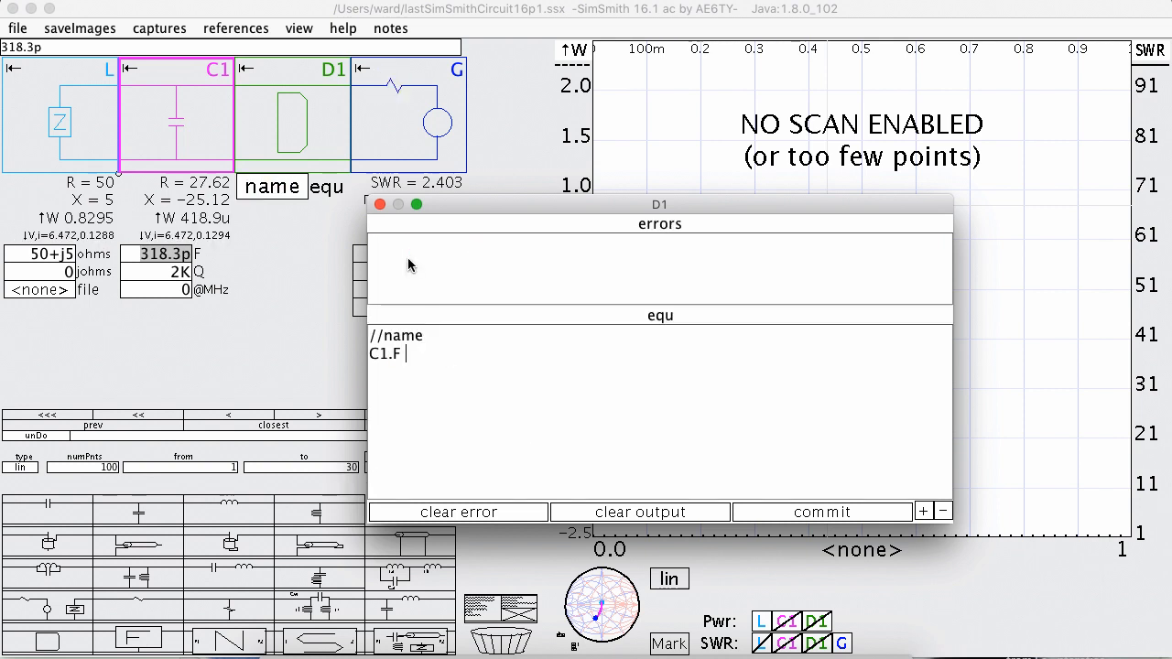
type("= 100p;")
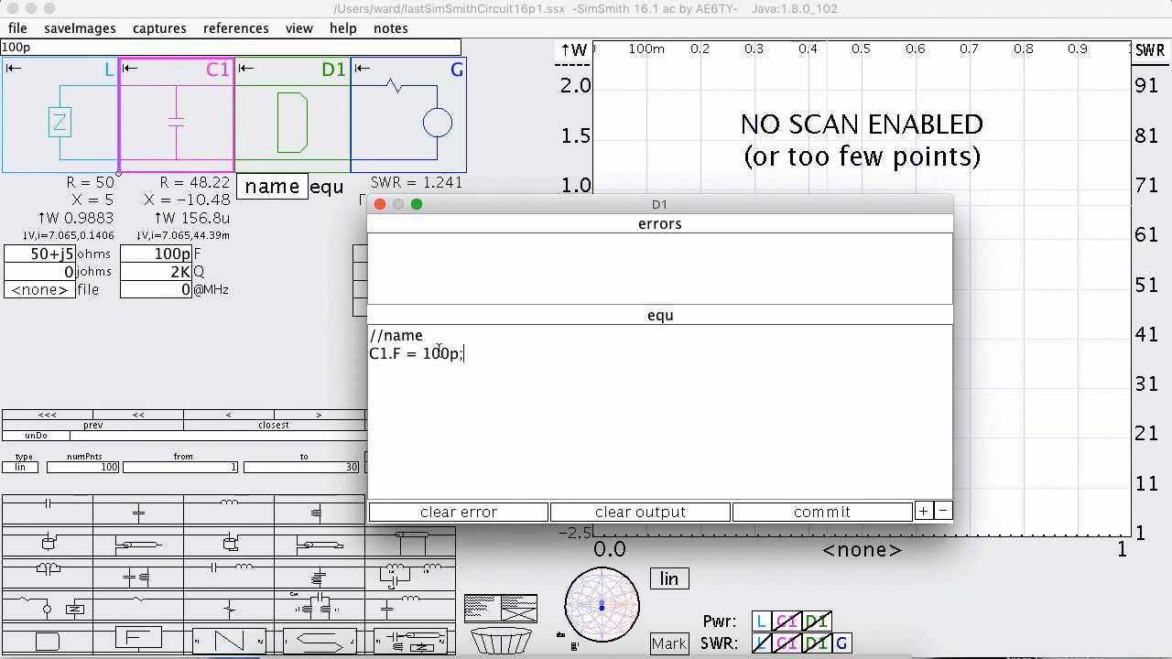
Replace the capacitance assignment in D1's equation with "C1.Q = 10;".
left_click_drag(474, 357, 375, 356)
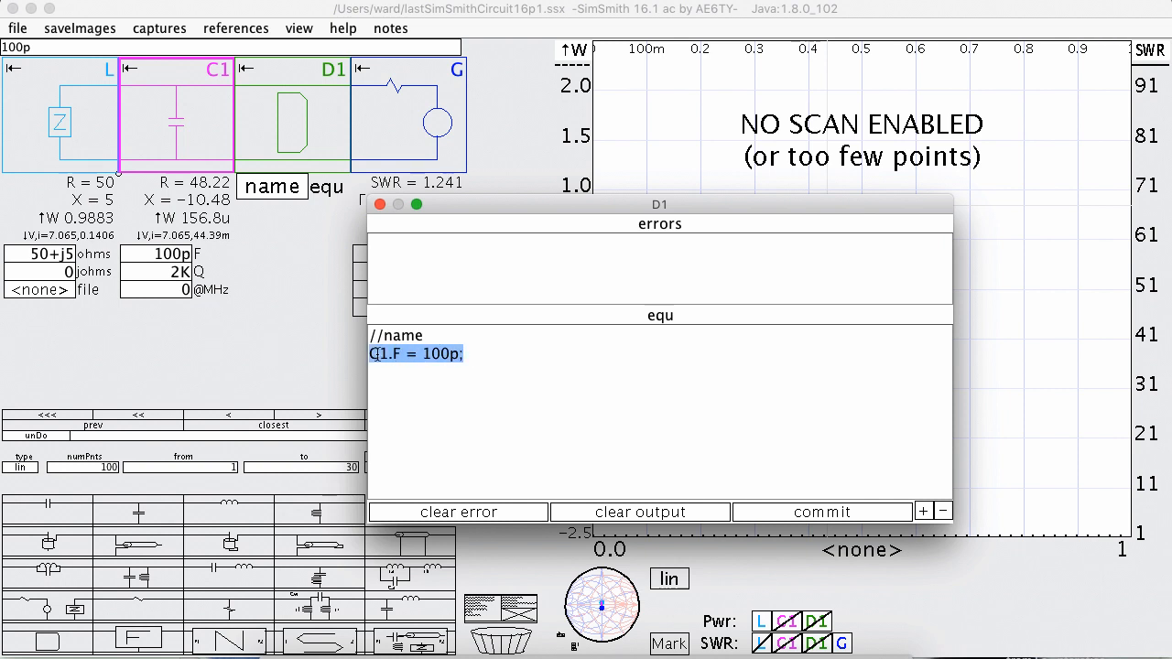
type("C1")
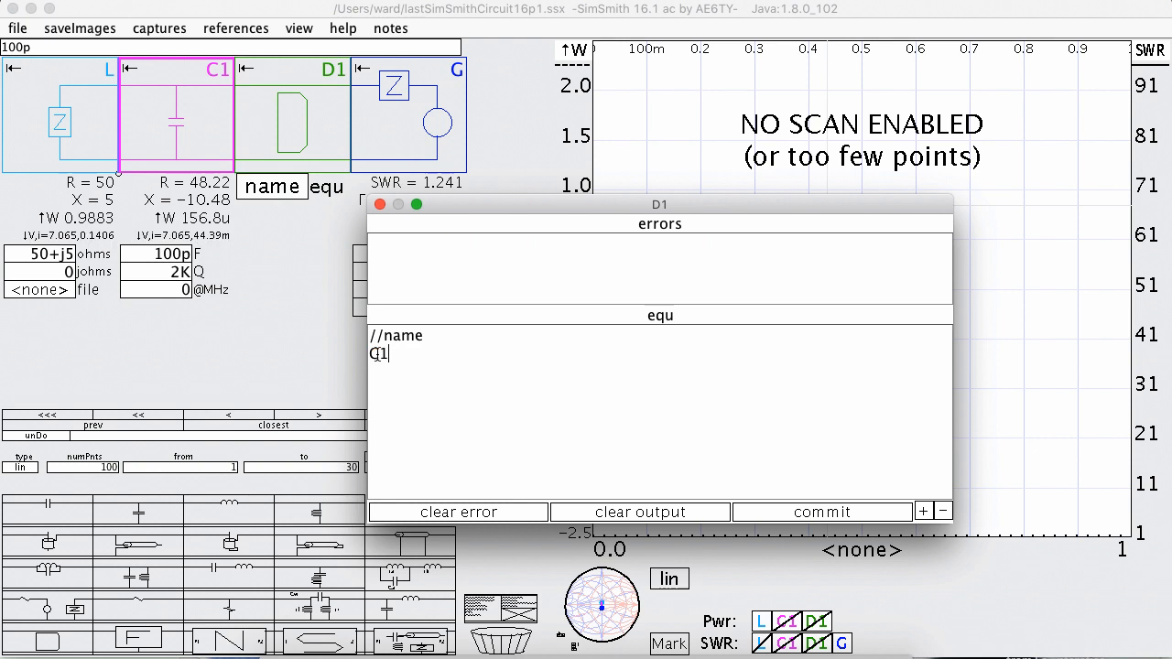
type(".Q = 10;")
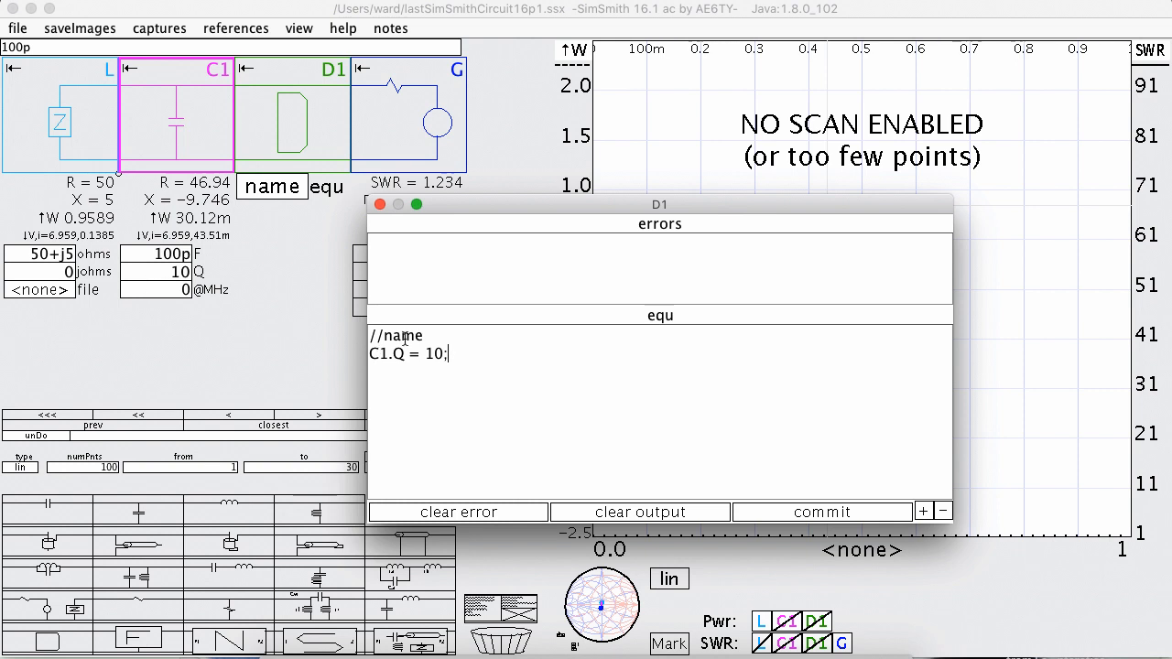
Try assigning the read-only impedance with "C1.Z = 12;" in D1's equation, and clear the statement.
key("BackSpace")
key("BackSpace")
key("BackSpace")
key("BackSpace")
key("BackSpace")
key("BackSpace")
key("BackSpace")
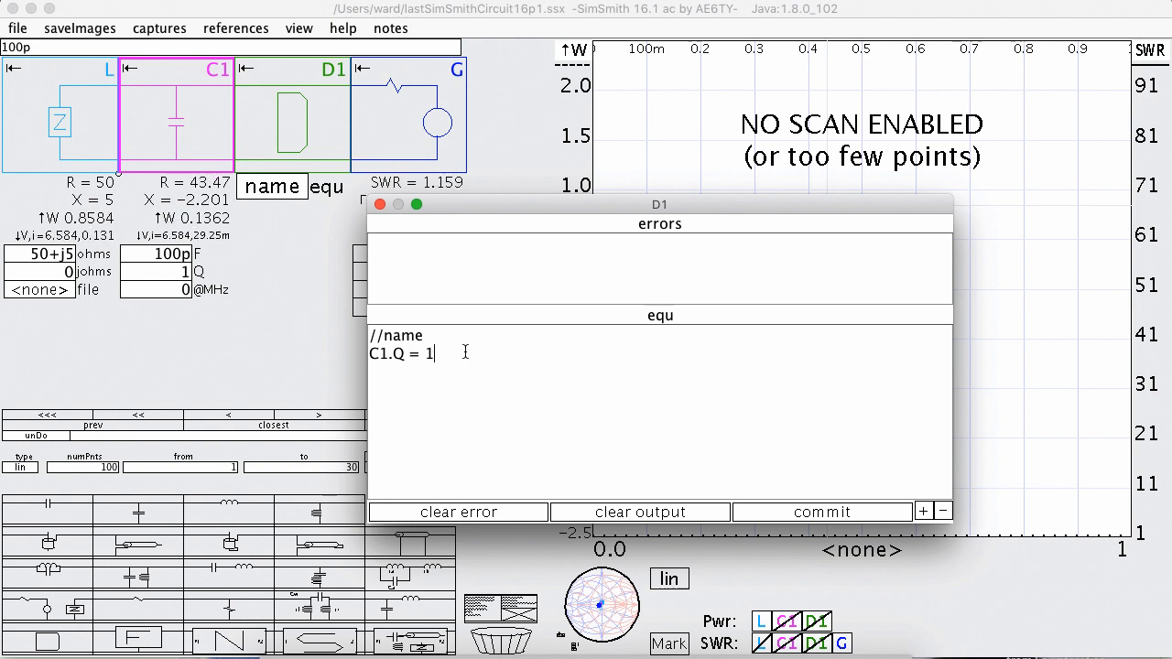
type("Z = 12;")
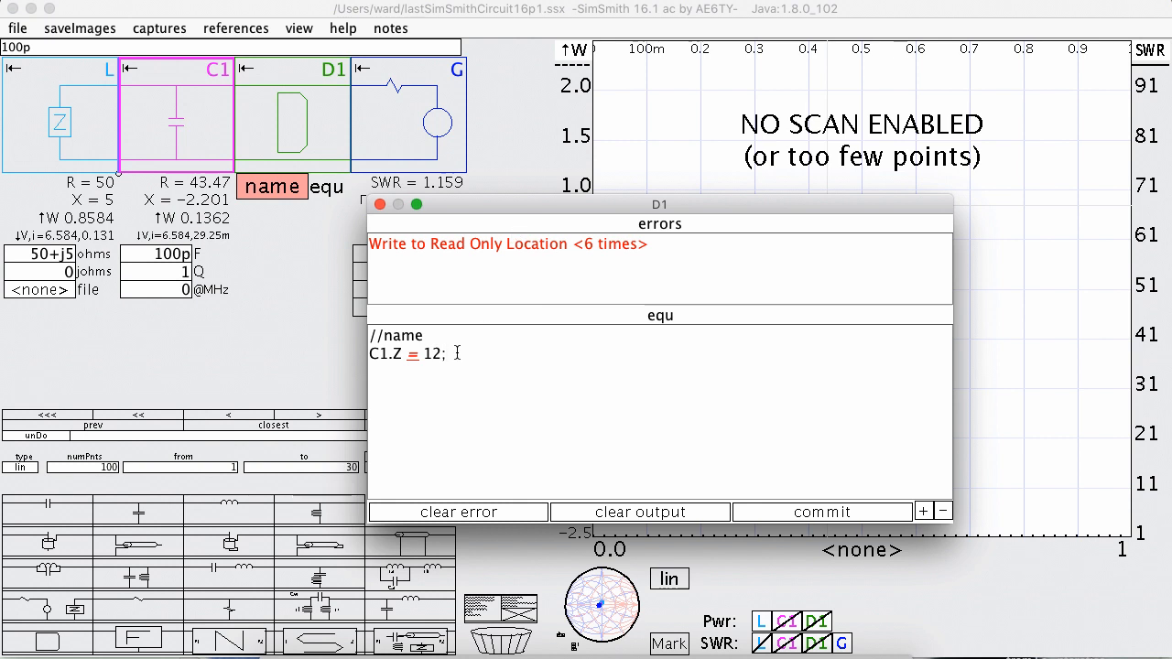
key("BackSpace")
key("BackSpace")
key("BackSpace")
key("BackSpace")
key("BackSpace")
key("BackSpace")
key("BackSpace")
key("BackSpace")
key("BackSpace")
key("BackSpace")
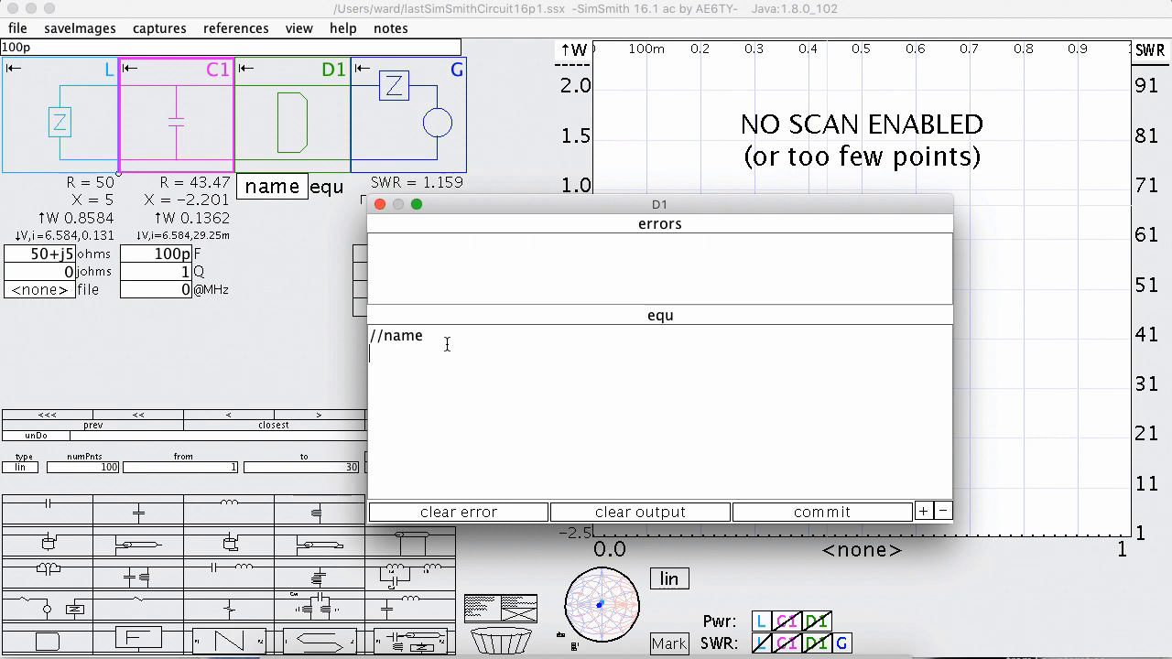
Output a text string with the statement "dog";? in D1's equation, and clear the line.
type("\"dog;")
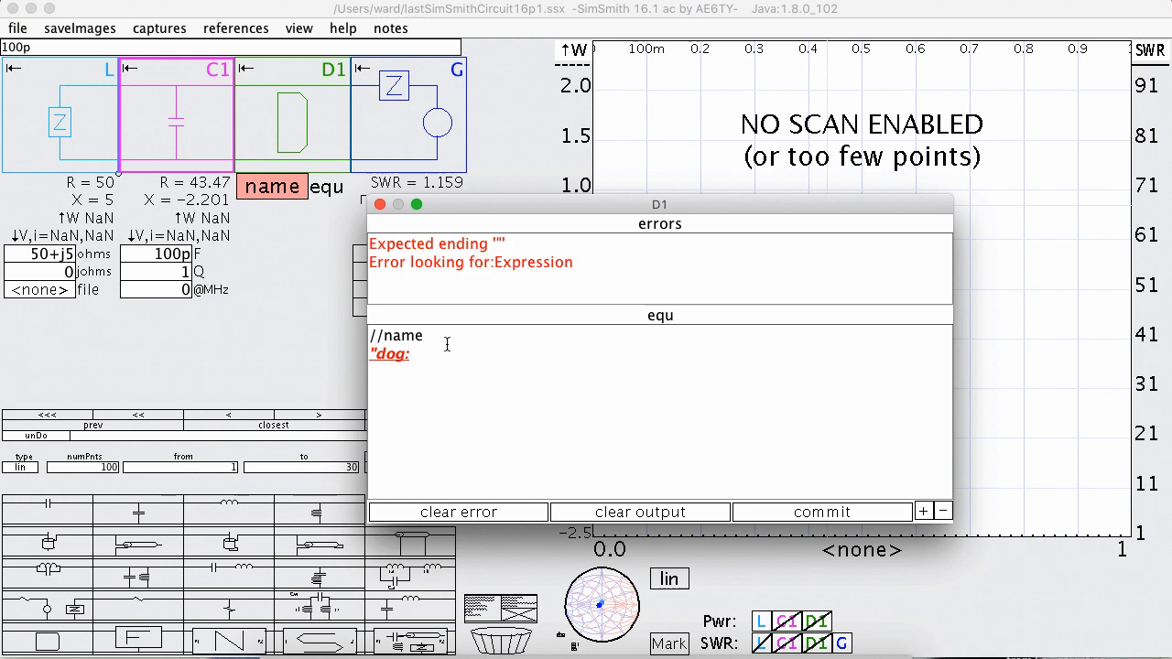
key("BackSpace")
type("\";")
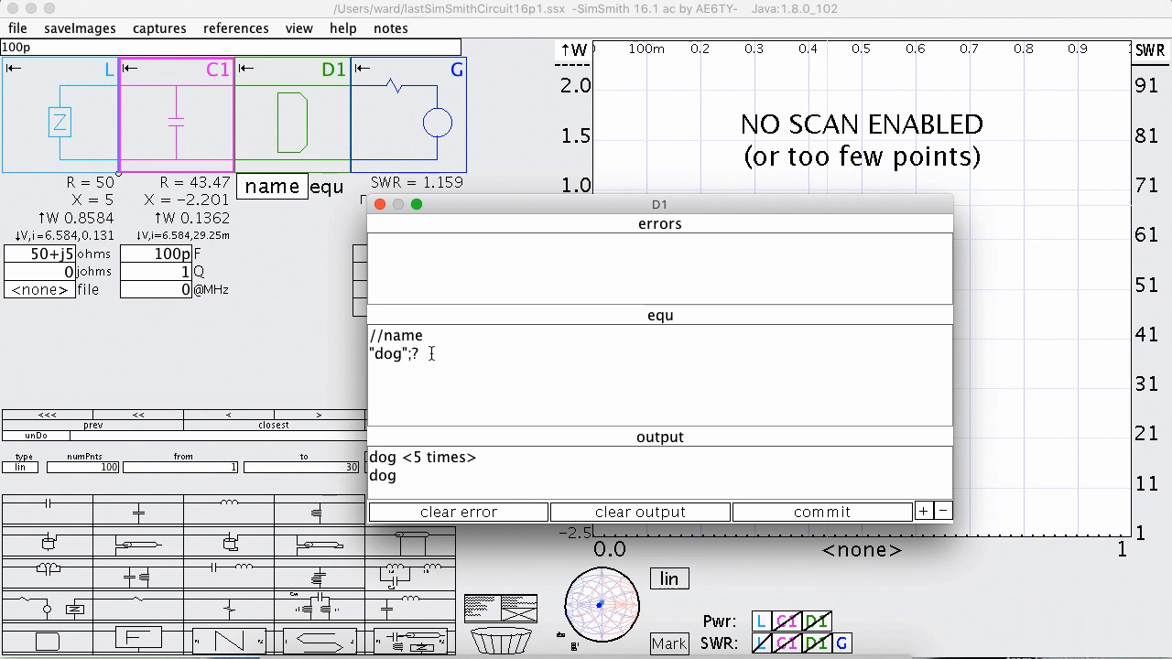
key("BackSpace")
key("BackSpace")
key("BackSpace")
key("BackSpace")
key("BackSpace")
key("BackSpace")
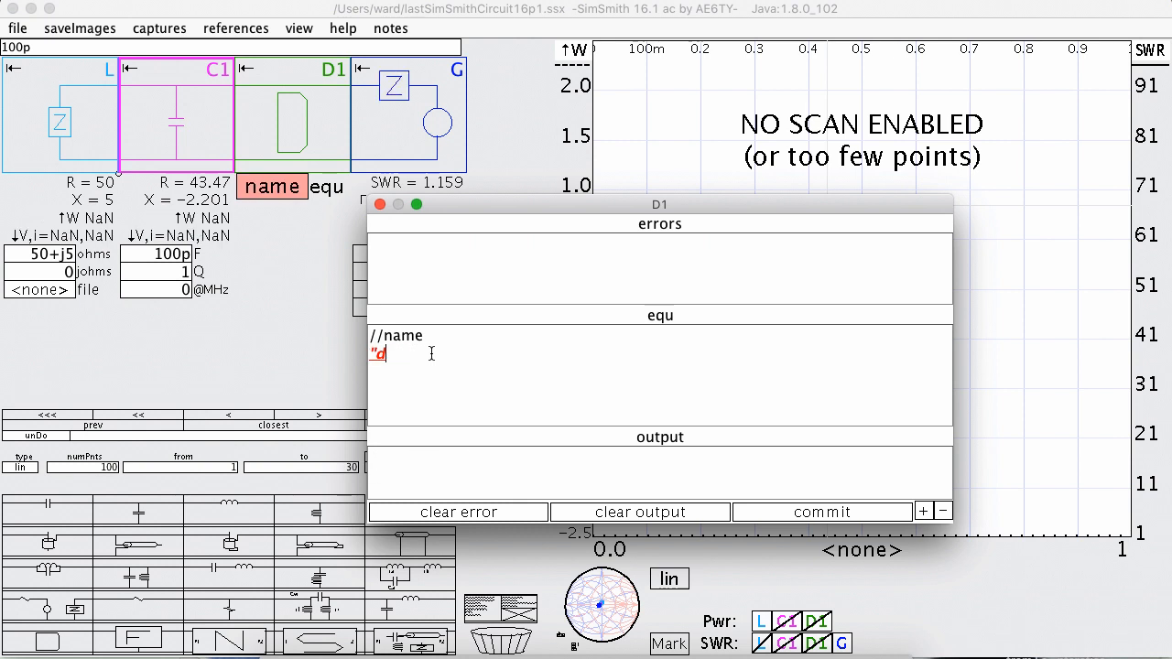
key("BackSpace")
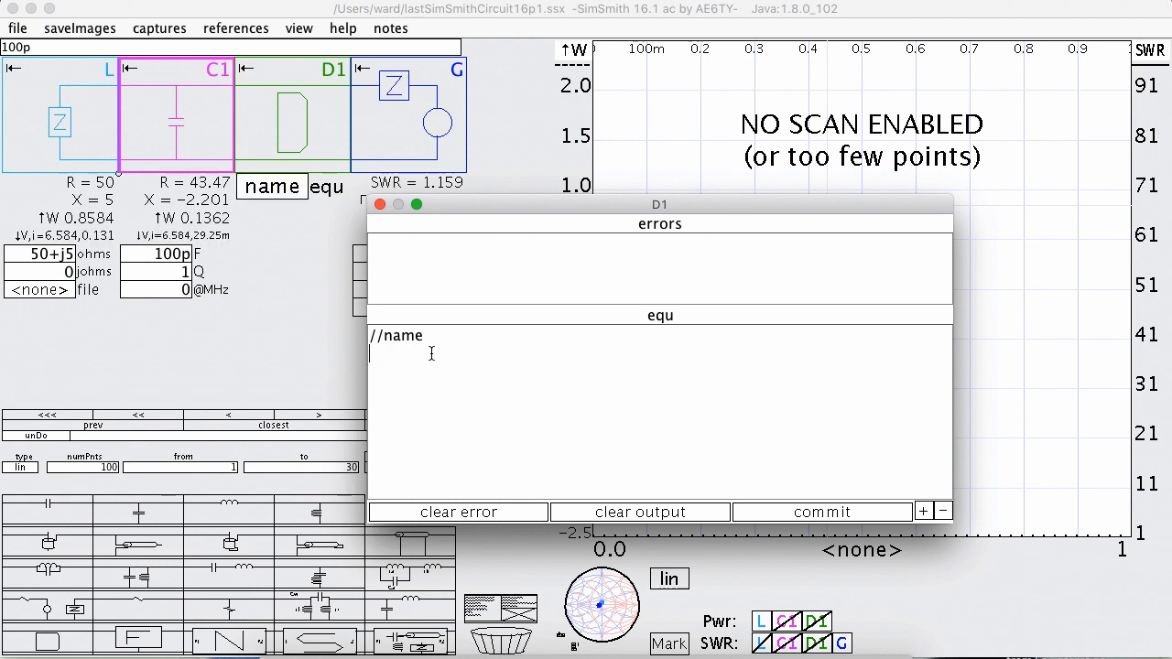
Enter the statement errorOutln("this"); in D1's equation to report a custom error message.
type("e")
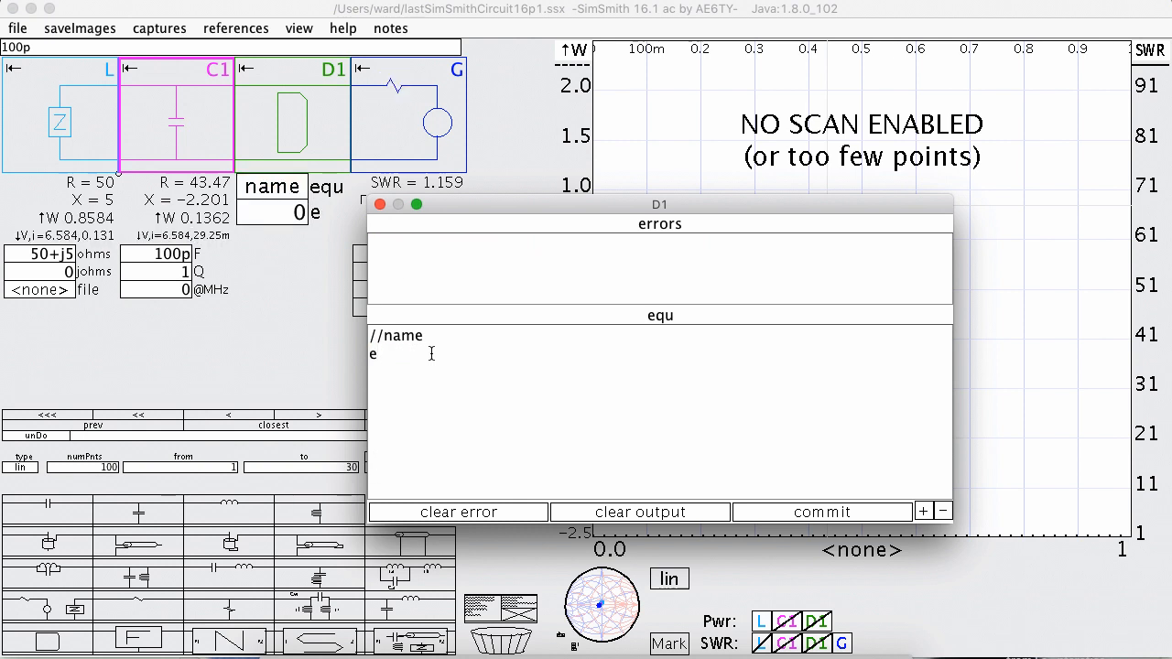
type("rrorOut")
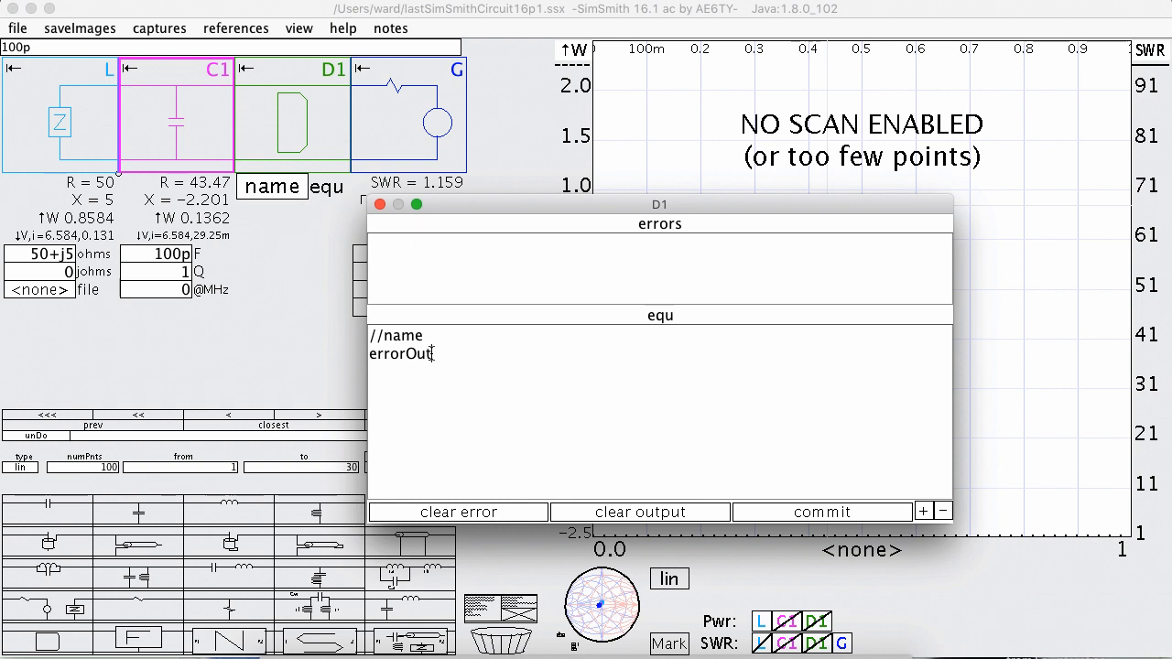
type("Ln(\"this\")")
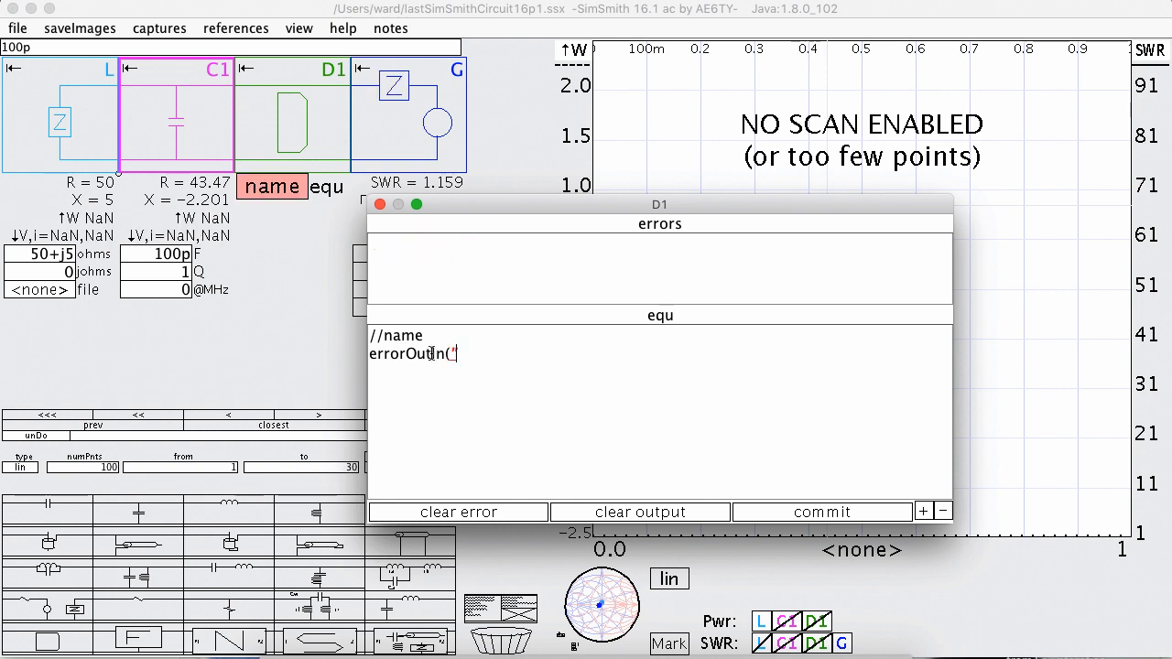
type(";")
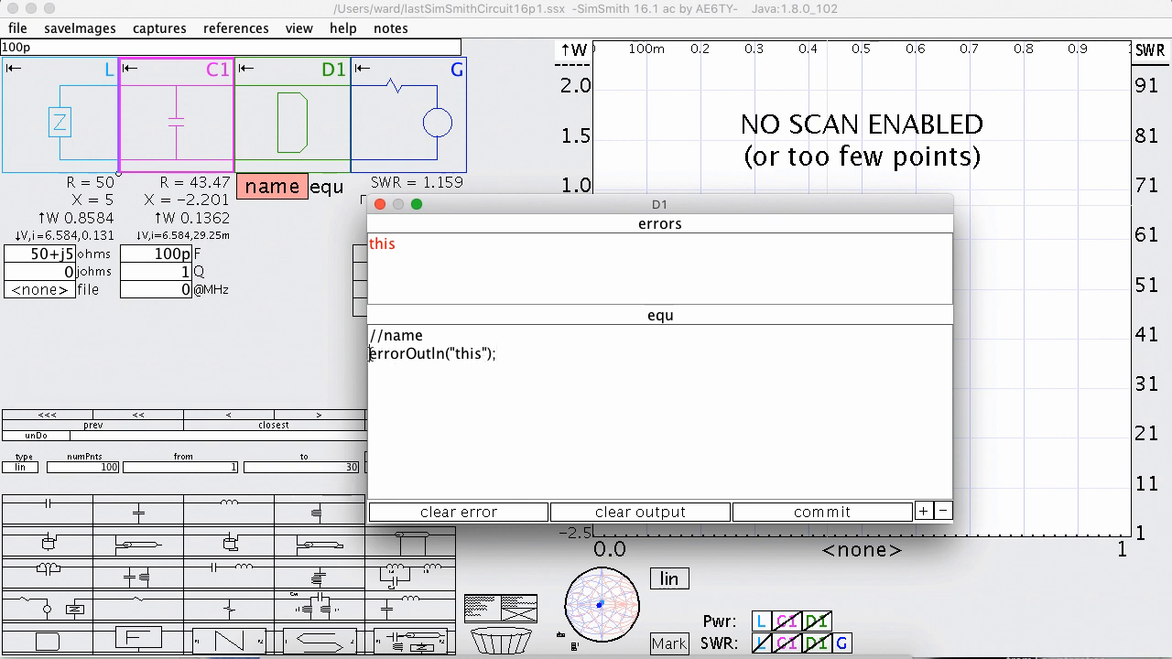
type(" if")
Make the error message conditional by adding "if (C1.p > 1m)" in front of the errorOutln statement.
key("BackSpace")
key("BackSpace")
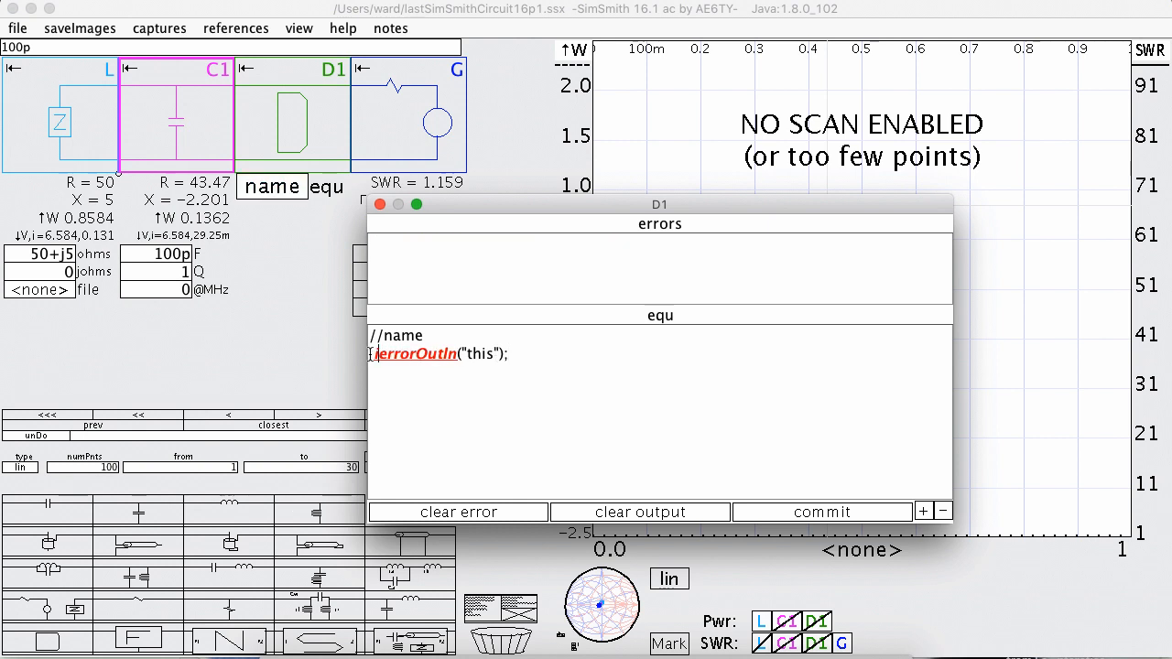
type("if (C")
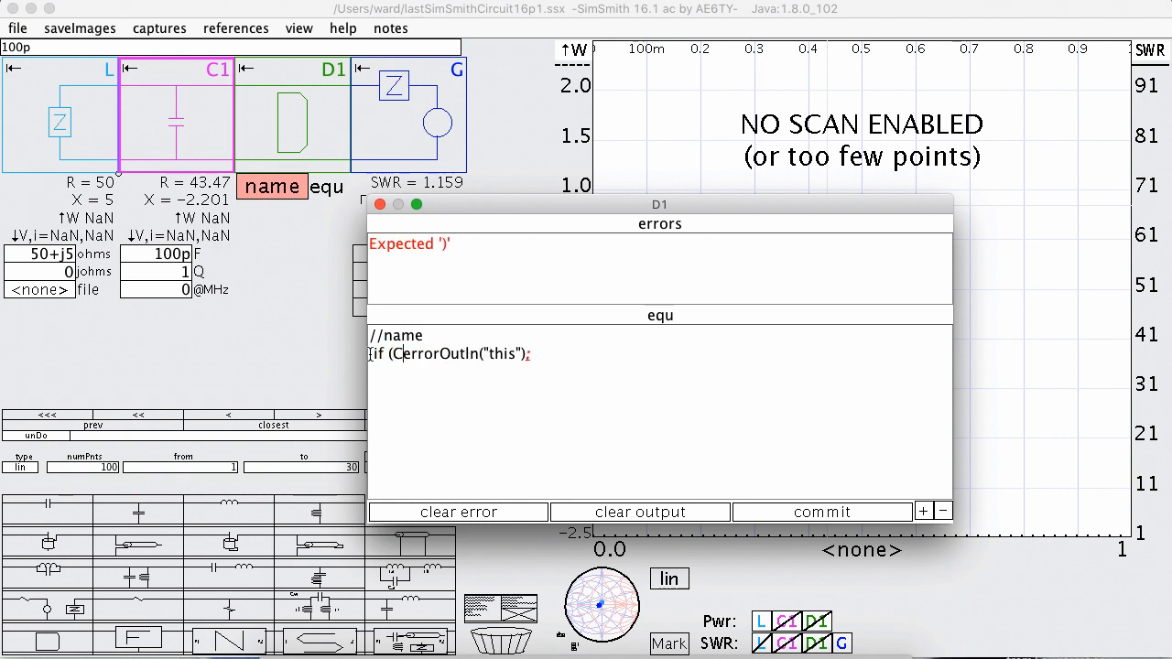
type("1.")
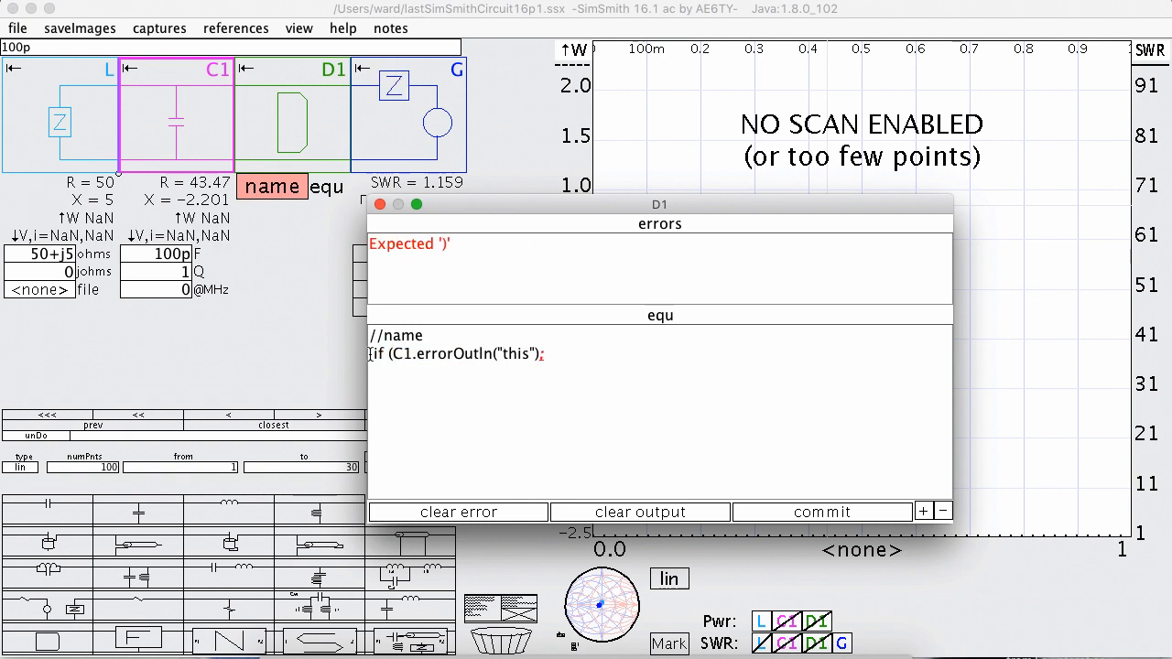
type("p")
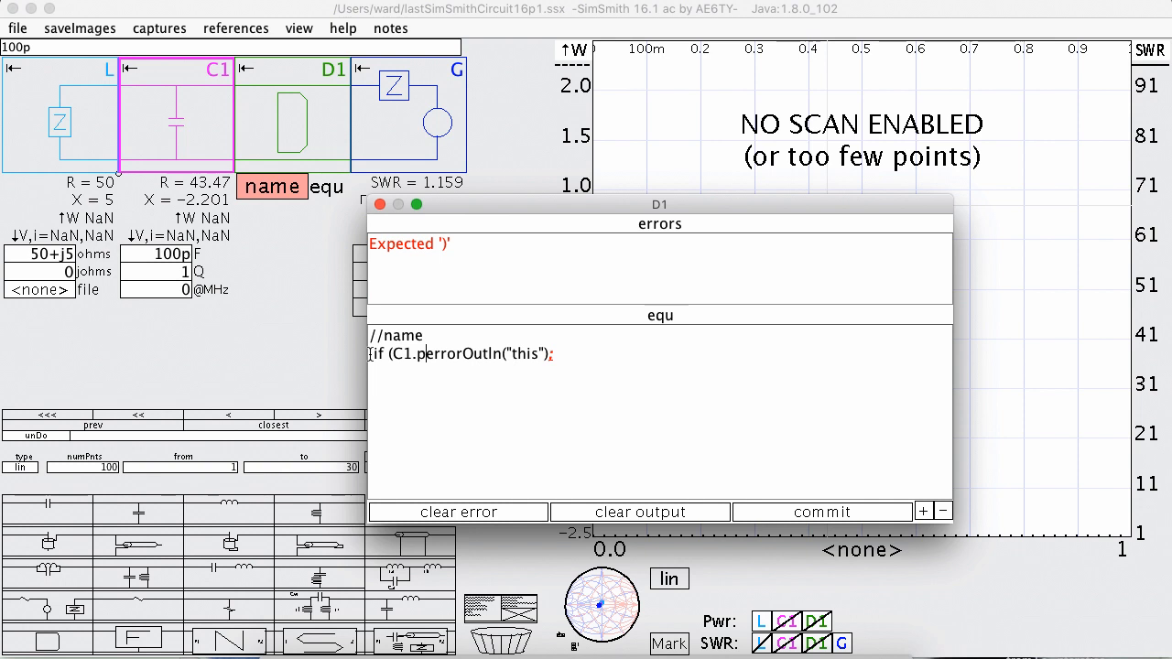
type(" > 1m")
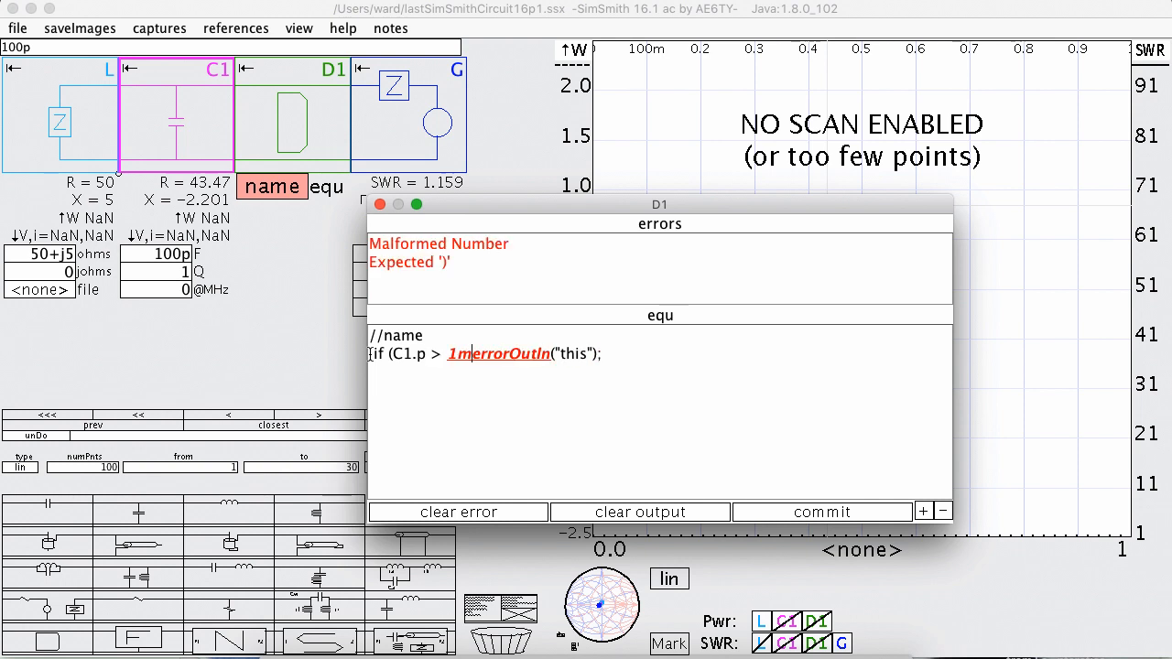
type(")")
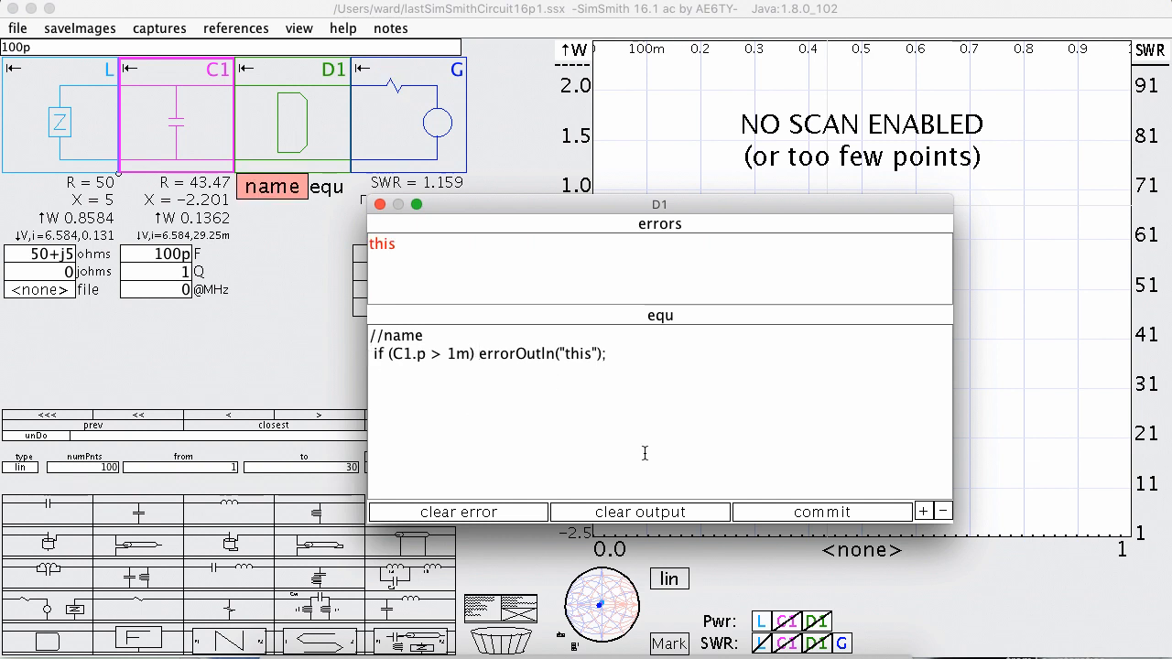
Clear the reported error in D1's editor and commit the conditional equation, checking it twice.
left_click(492, 511)
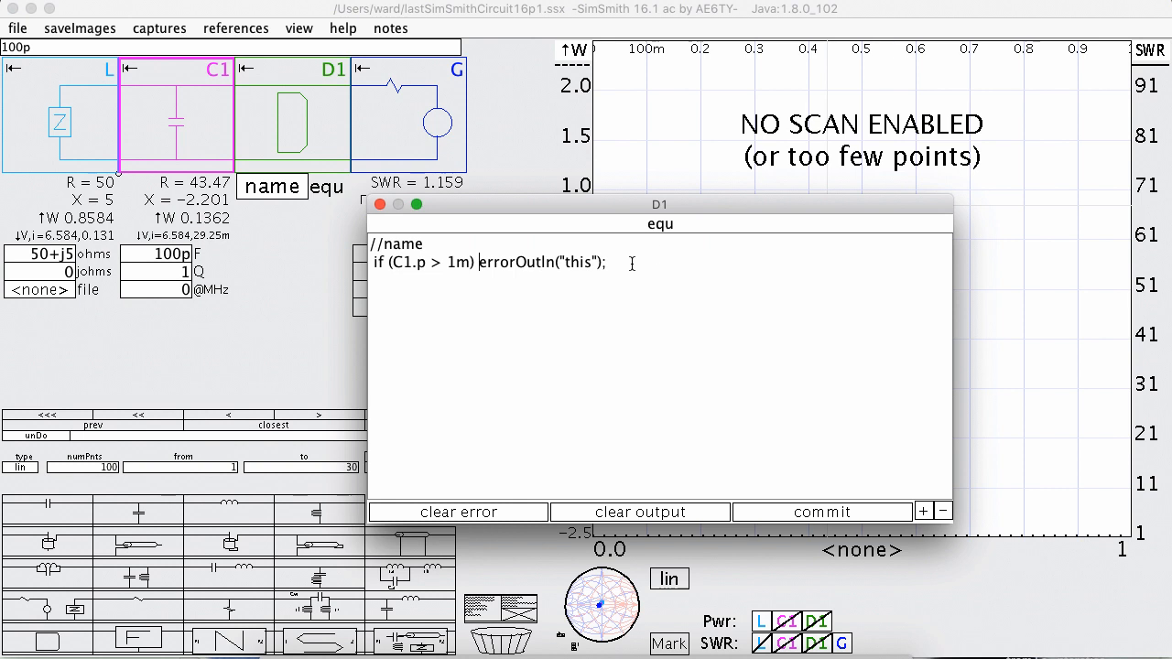
left_click(818, 518)
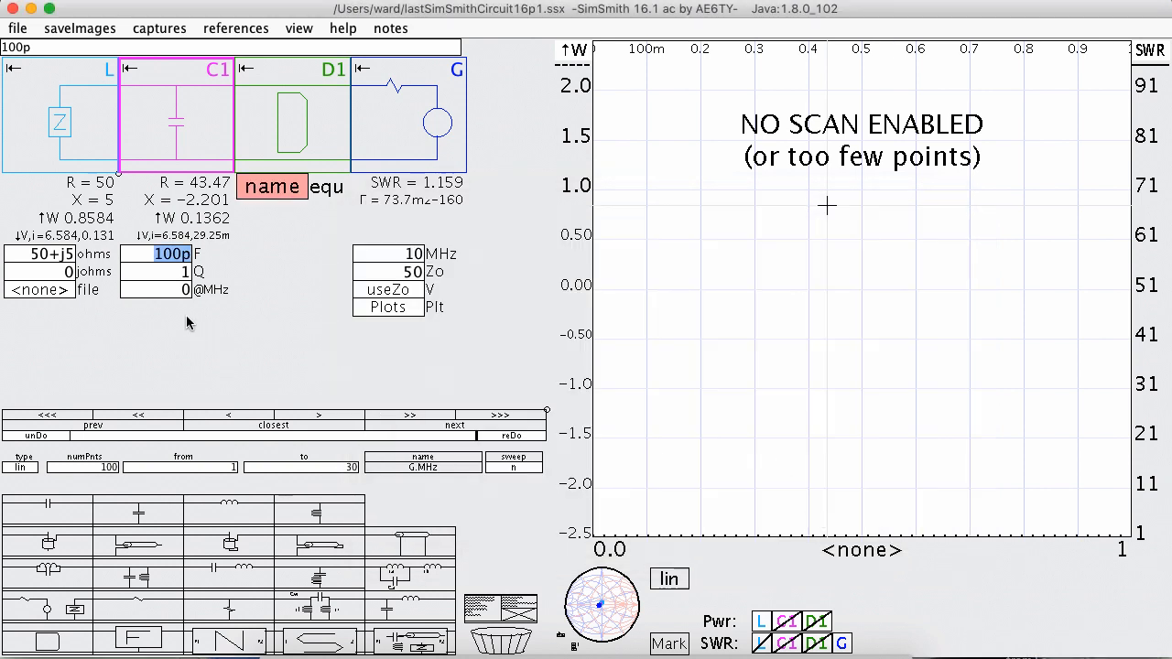
left_click(280, 191)
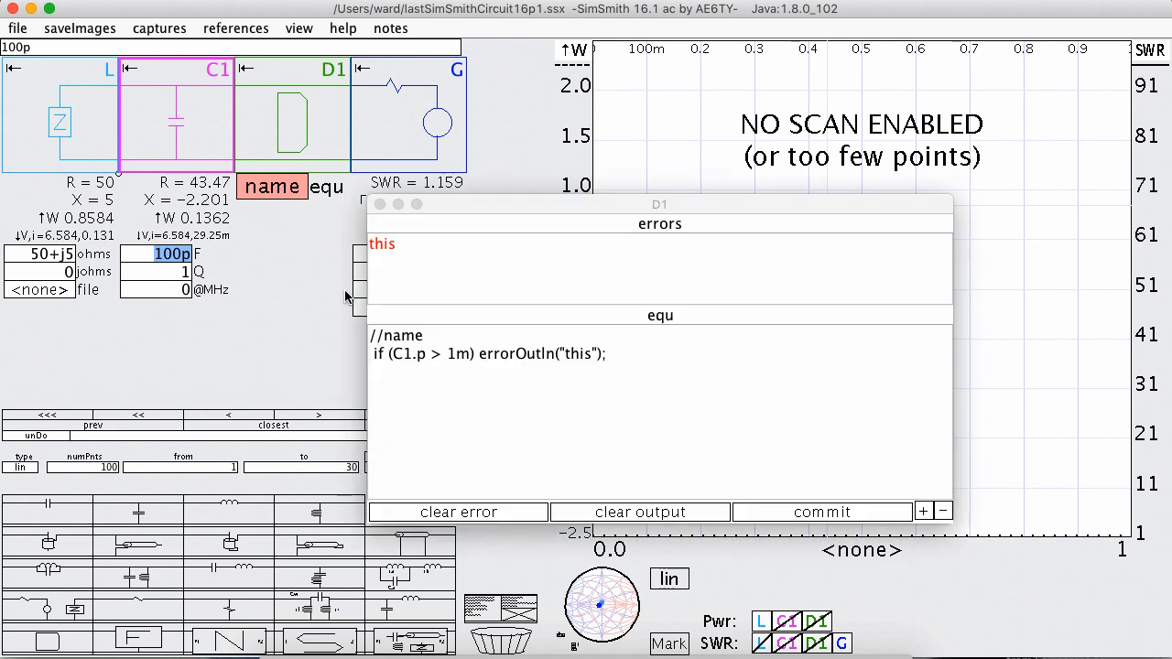
left_click(449, 514)
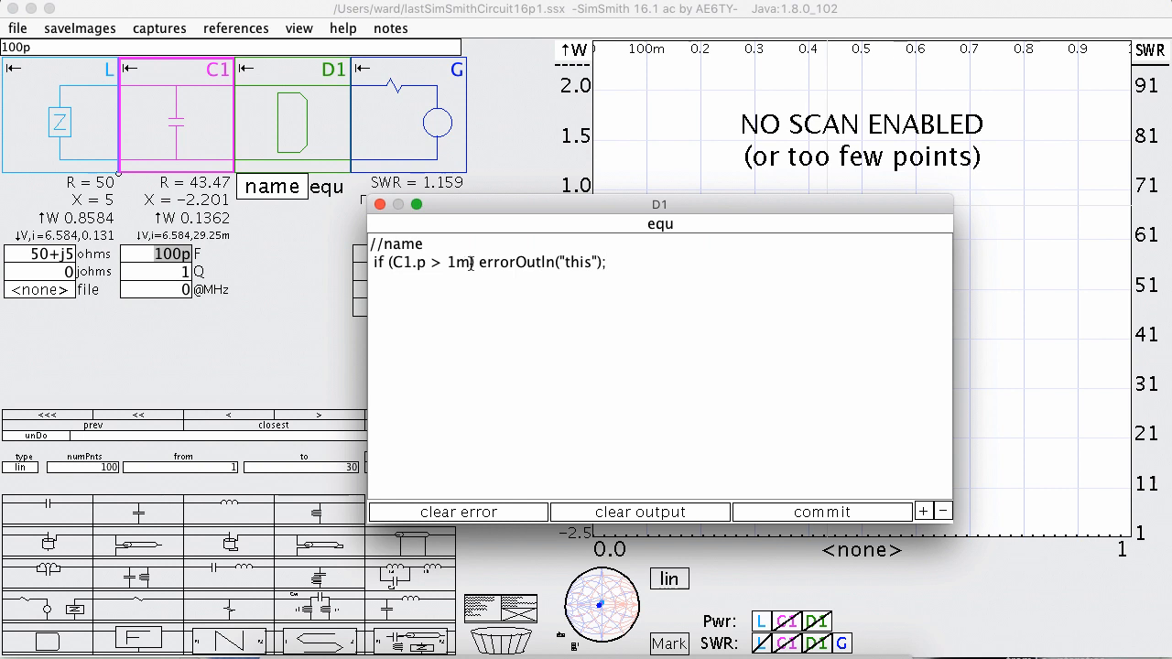
left_click(815, 519)
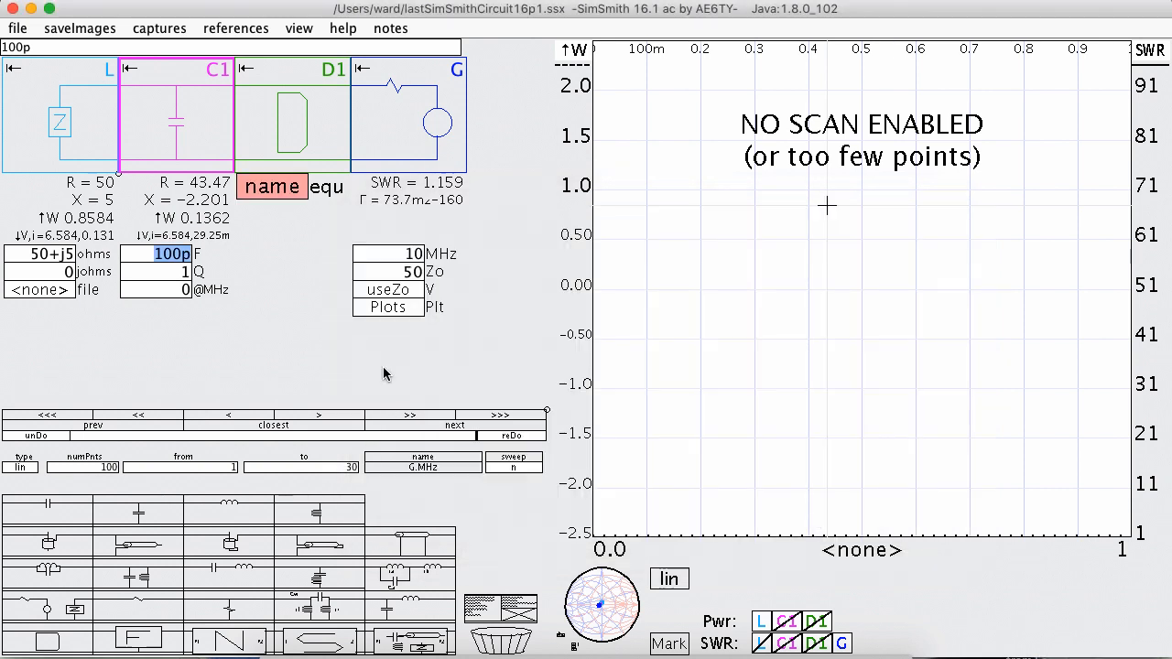
Change the errorOutln arguments in D1's equation to "C1.p power is:",C1.p and commit the equation.
left_click(279, 191)
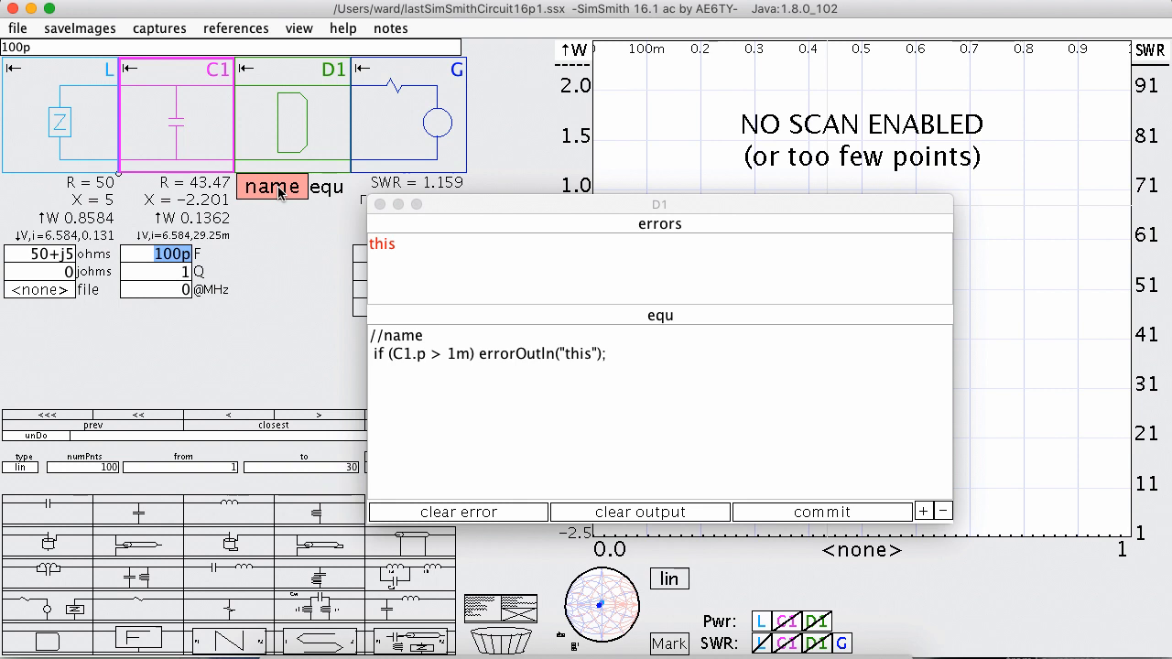
left_click(589, 355)
left_click_drag(591, 355, 567, 352)
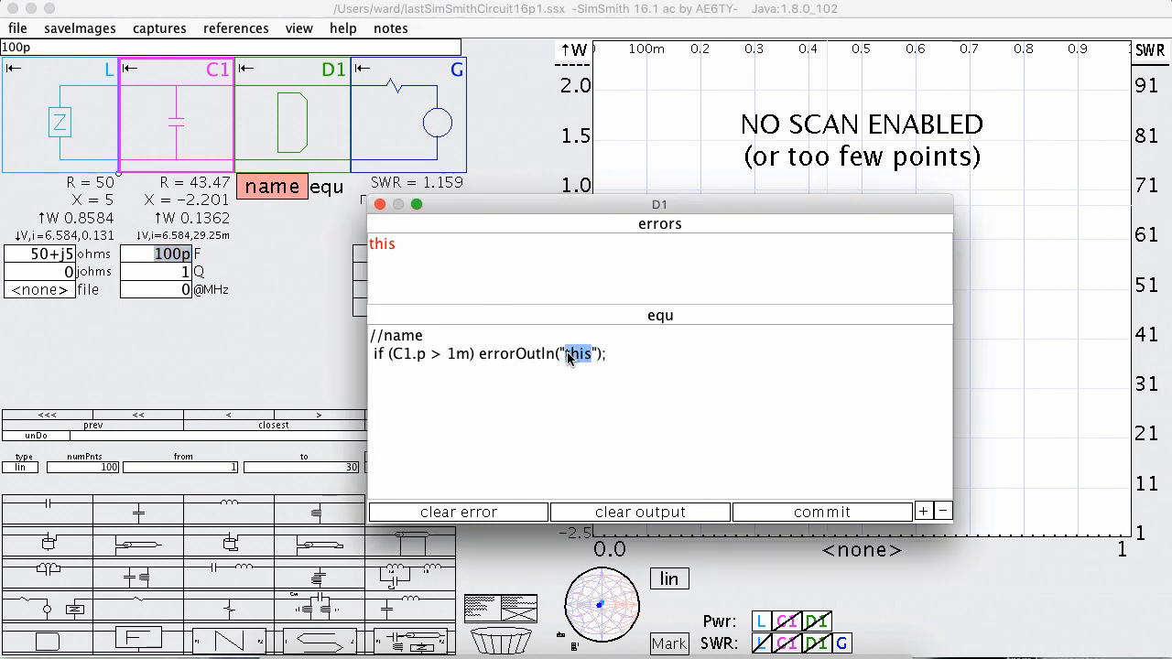
type("C1.p p")
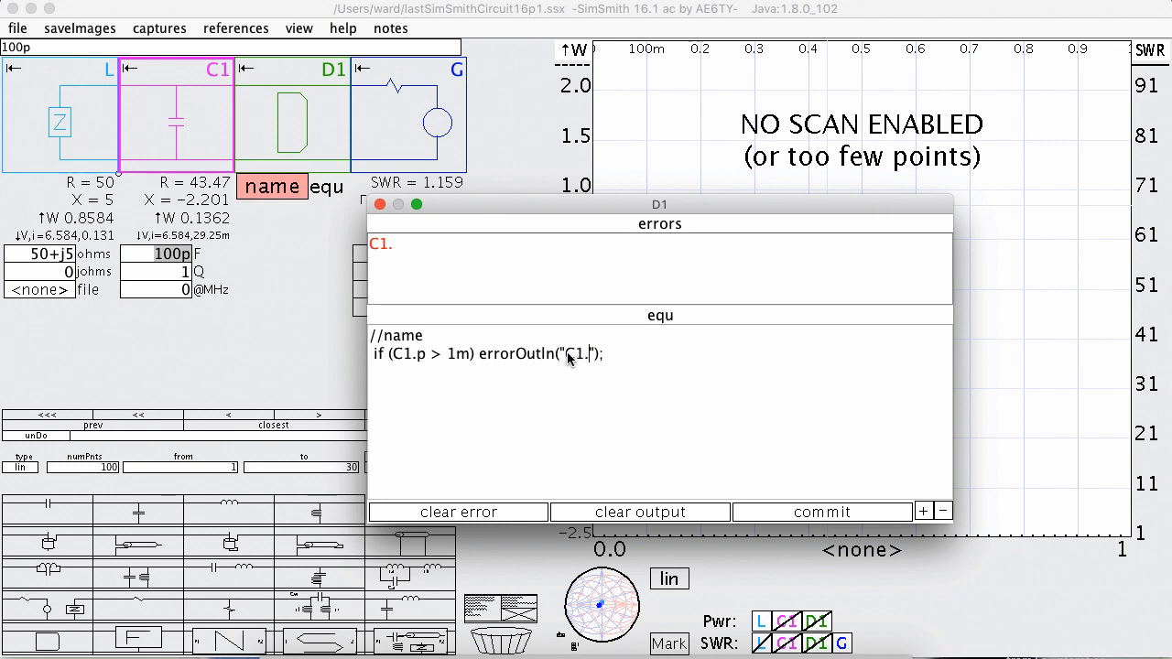
type("ower is:\"")
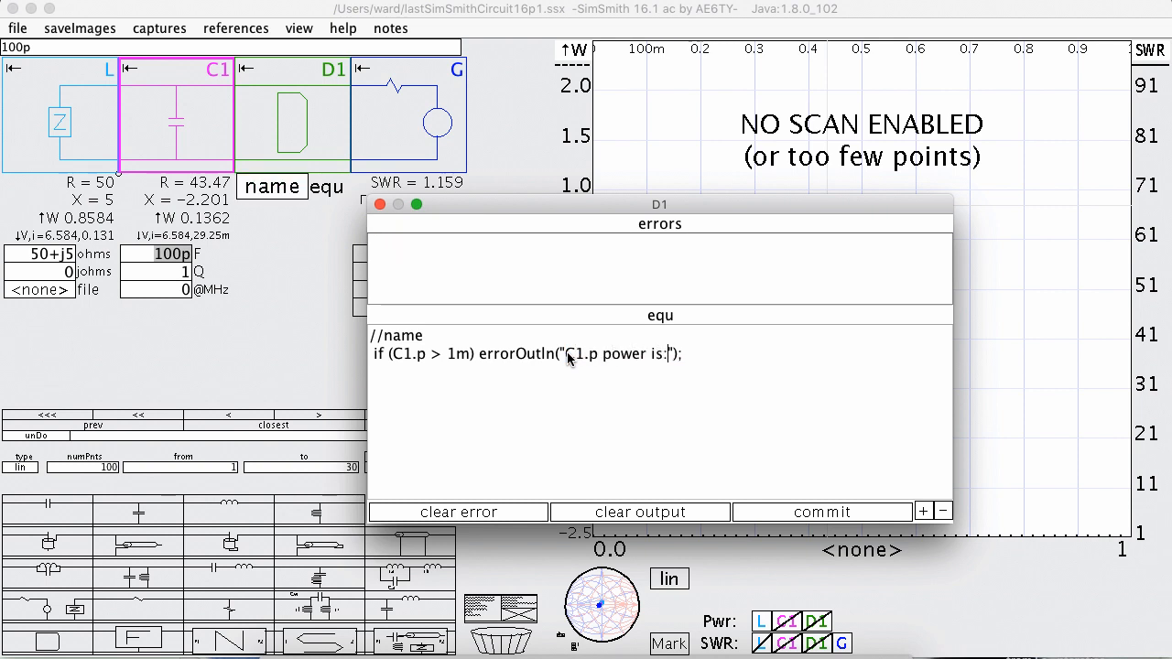
key("BackSpace")
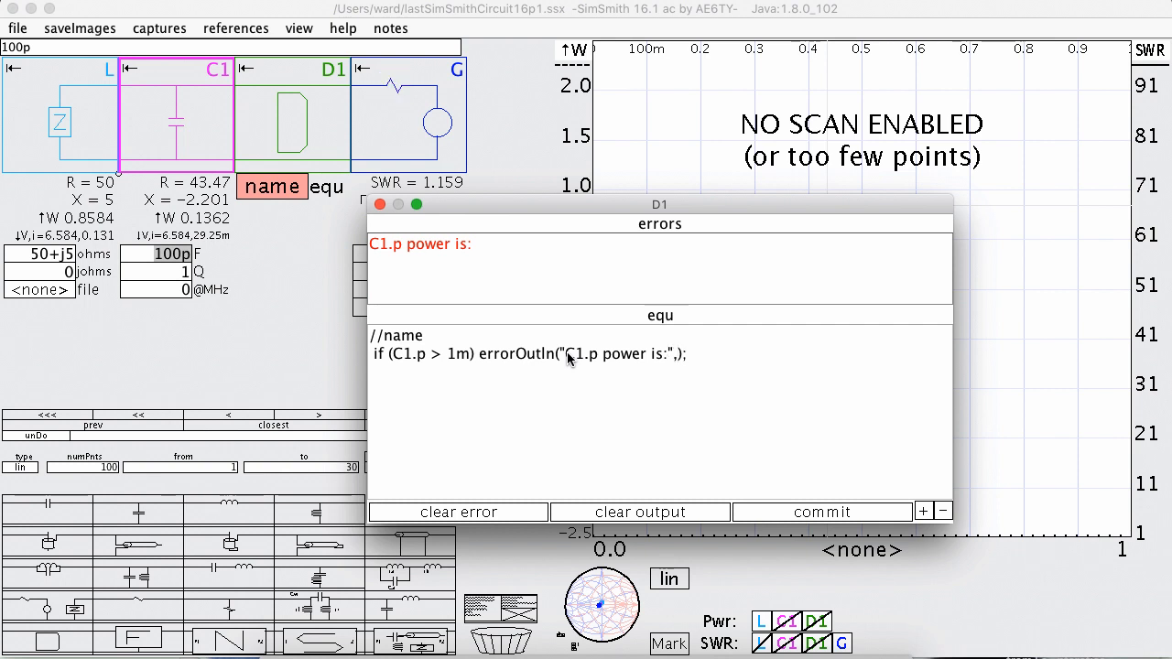
type(",C1.p")
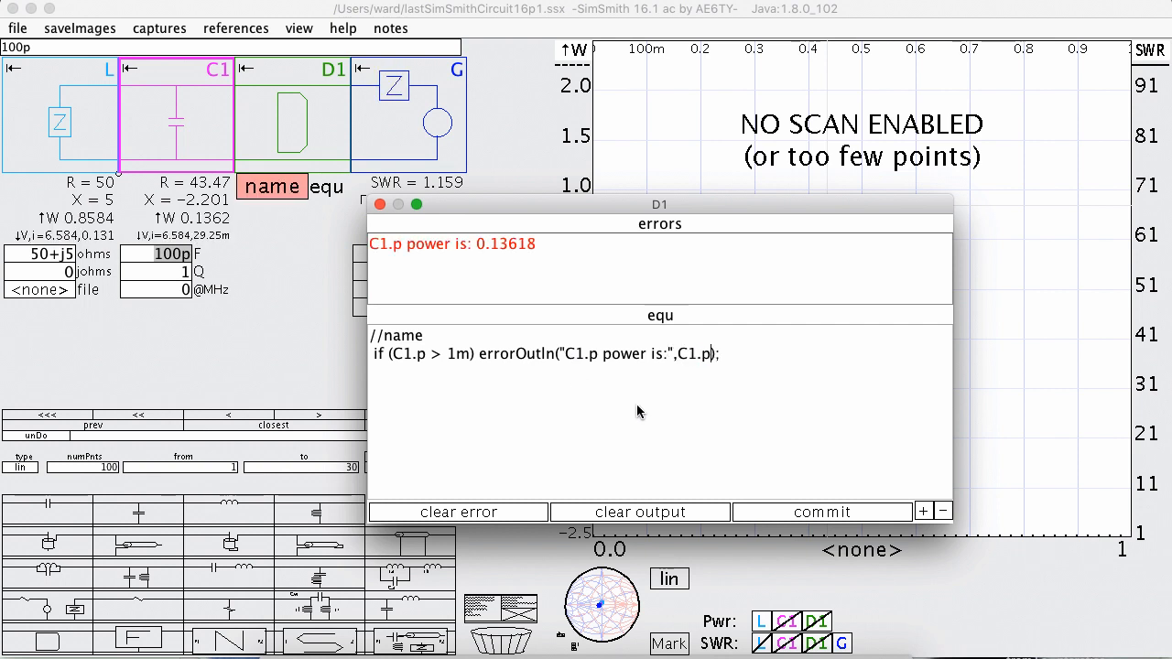
left_click(840, 515)
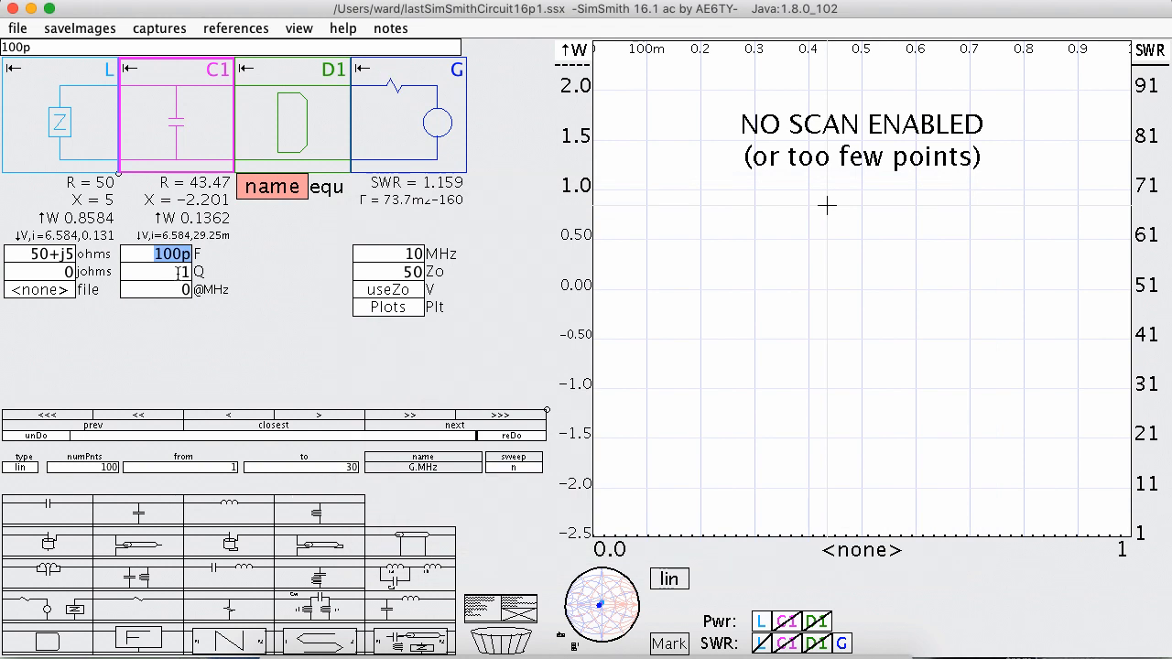
Reopen D1's editor clear of the circuit values and vary C1's Q from just below 1 up to 1.46.
left_click(271, 193)
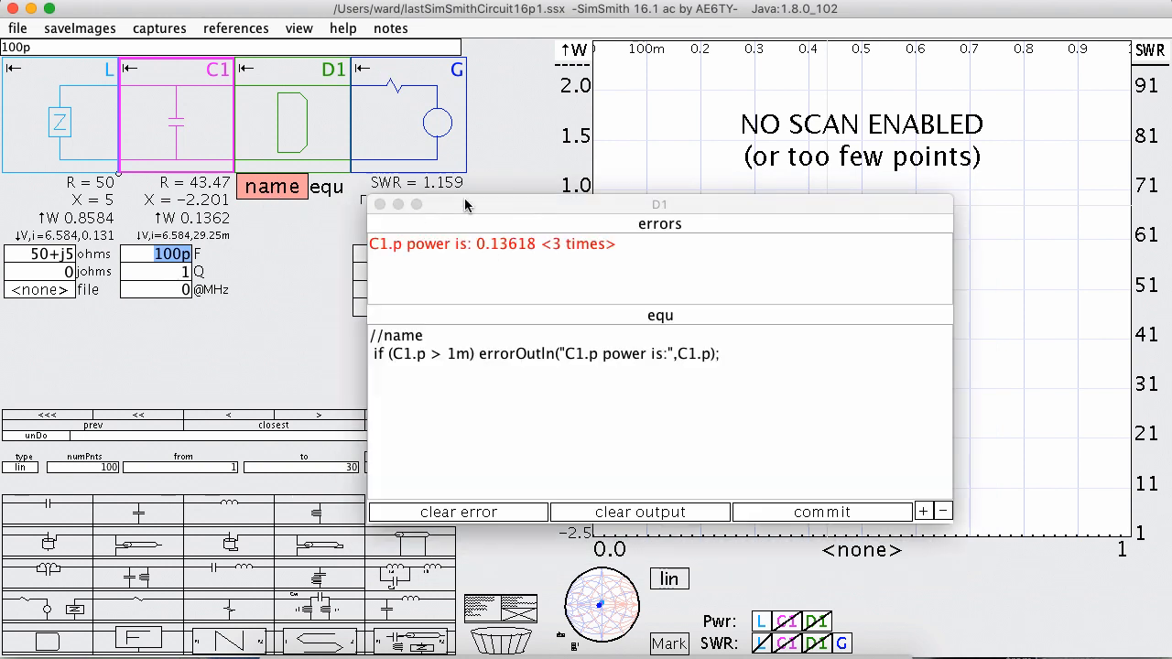
left_click_drag(490, 205, 649, 194)
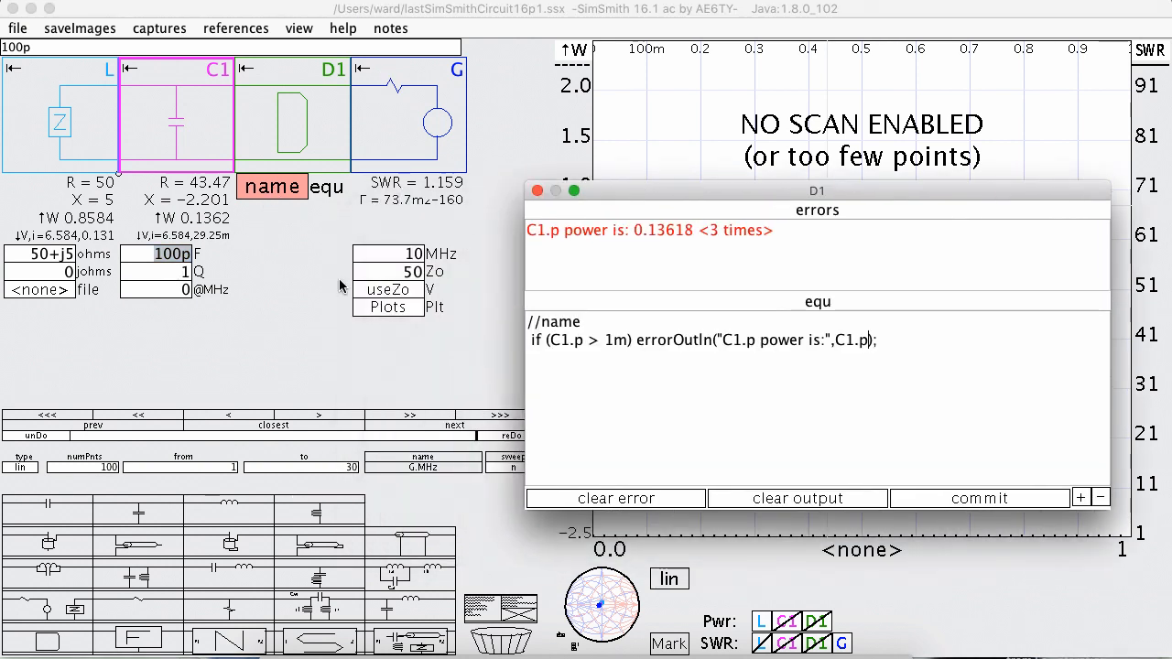
left_click(174, 273)
scroll(174, 272, "down", 2)
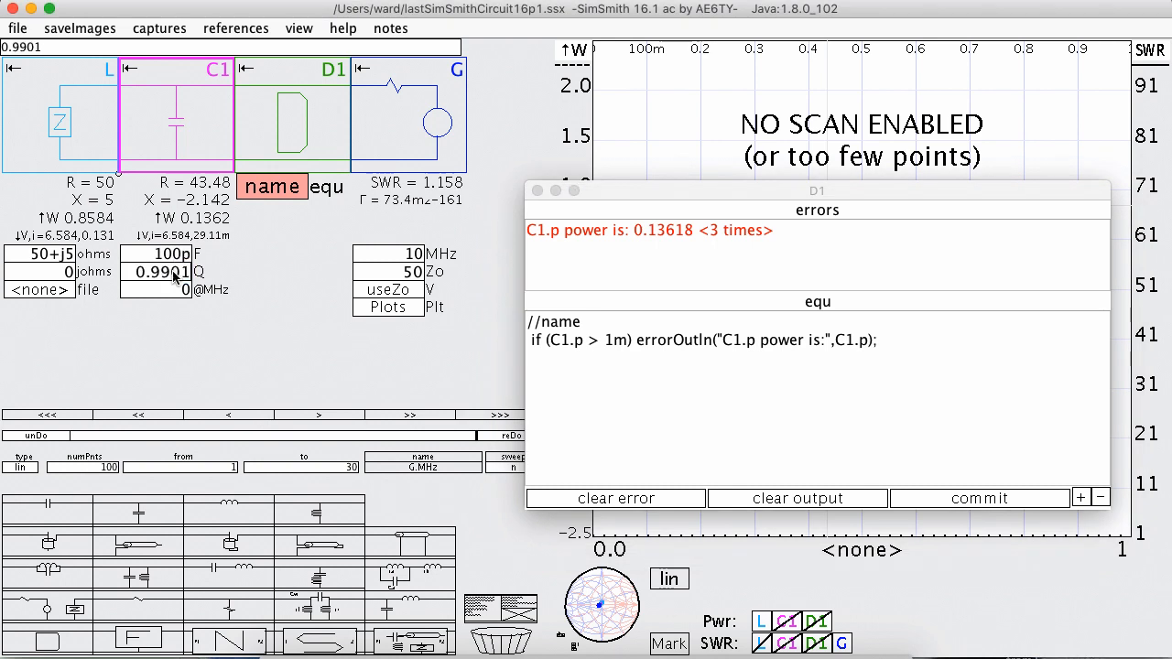
scroll(174, 272, "up", 4)
scroll(174, 272, "up", 6)
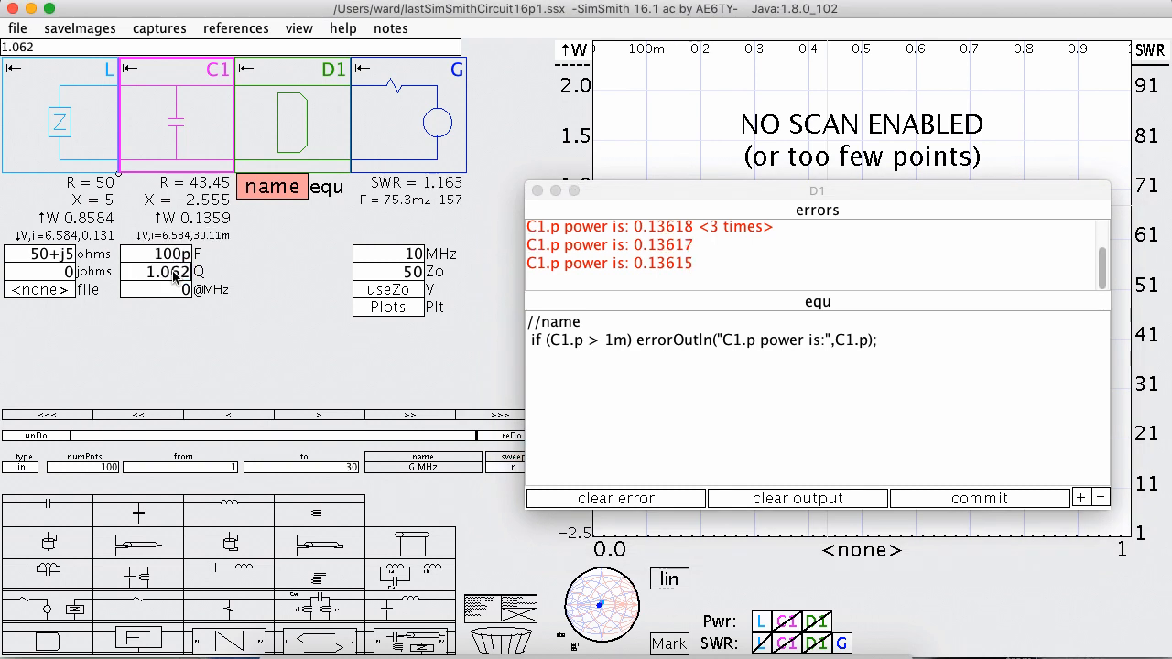
scroll(174, 275, "up", 5)
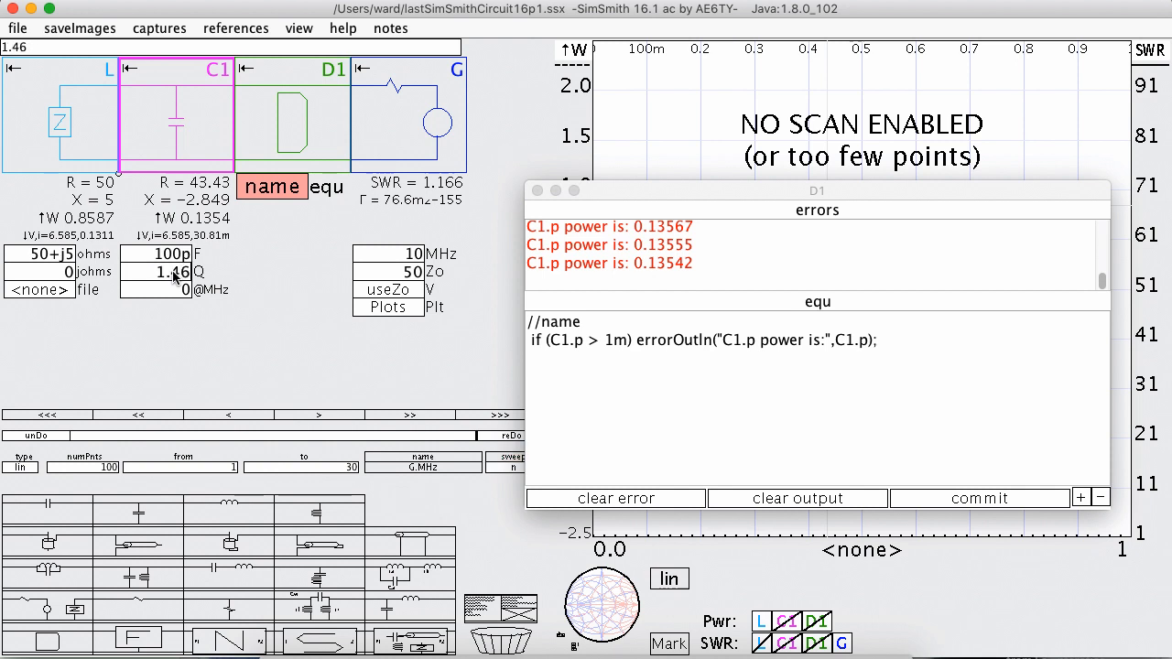
Set C1's Q to 10 and clear the error list in D1's editor.
left_click(174, 275)
type("10")
key("Return")
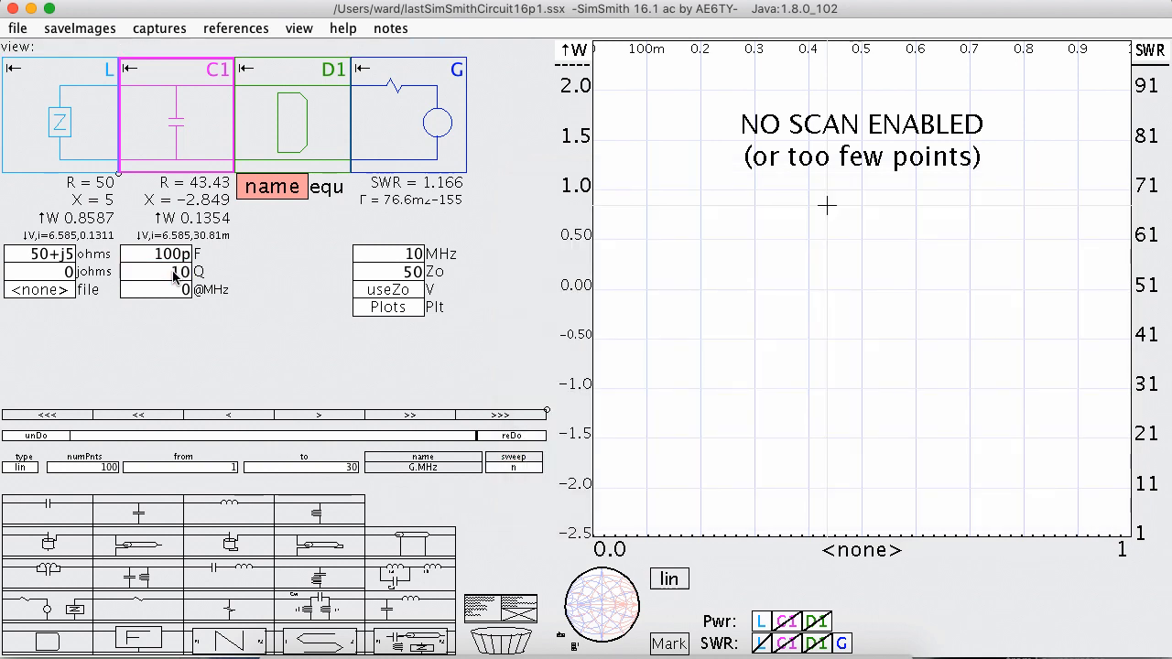
left_click(281, 188)
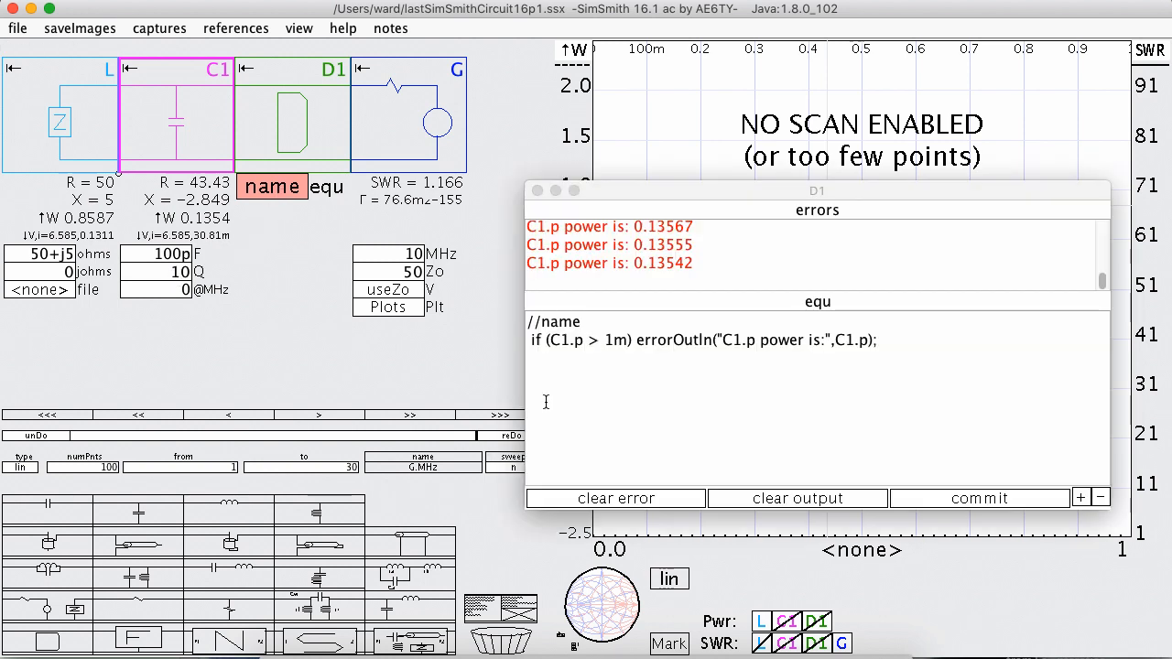
left_click(642, 500)
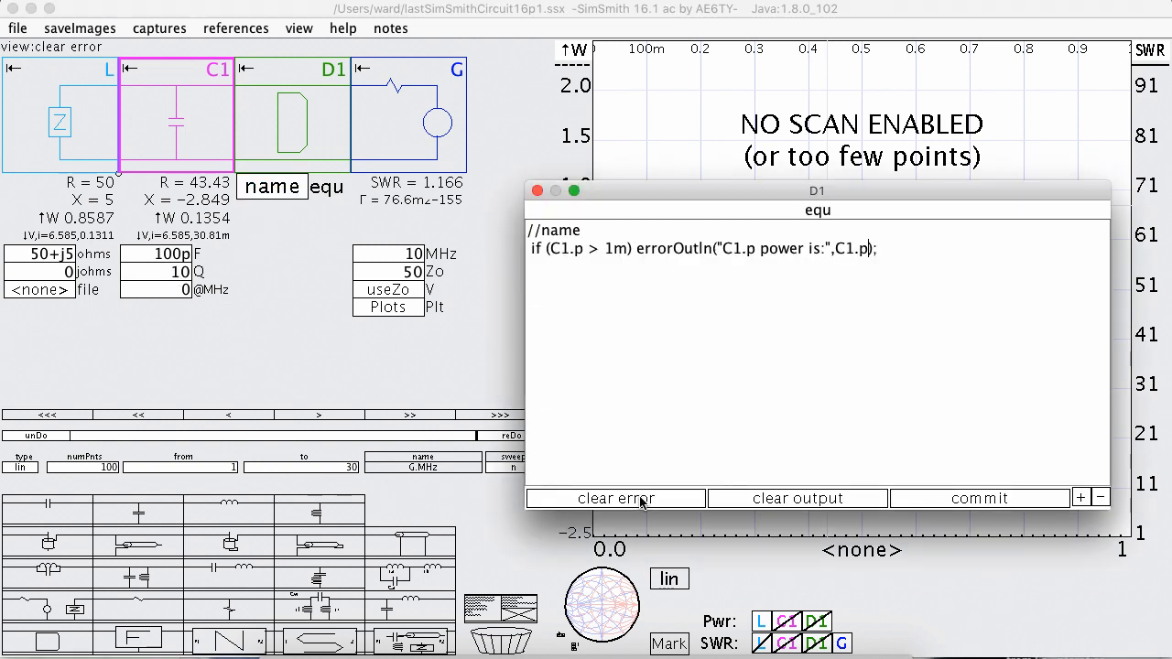
Sweep C1's Q down to about 9 and back up to 10.94 with D1's error list open.
left_click(170, 273)
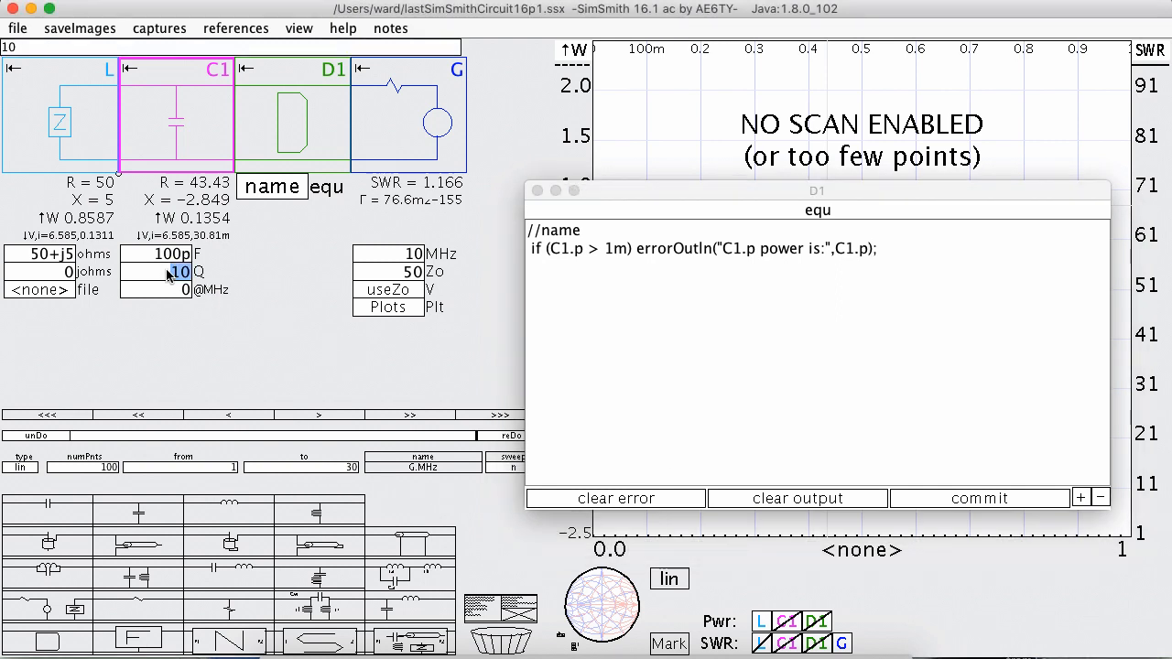
scroll(169, 272, "down", 5)
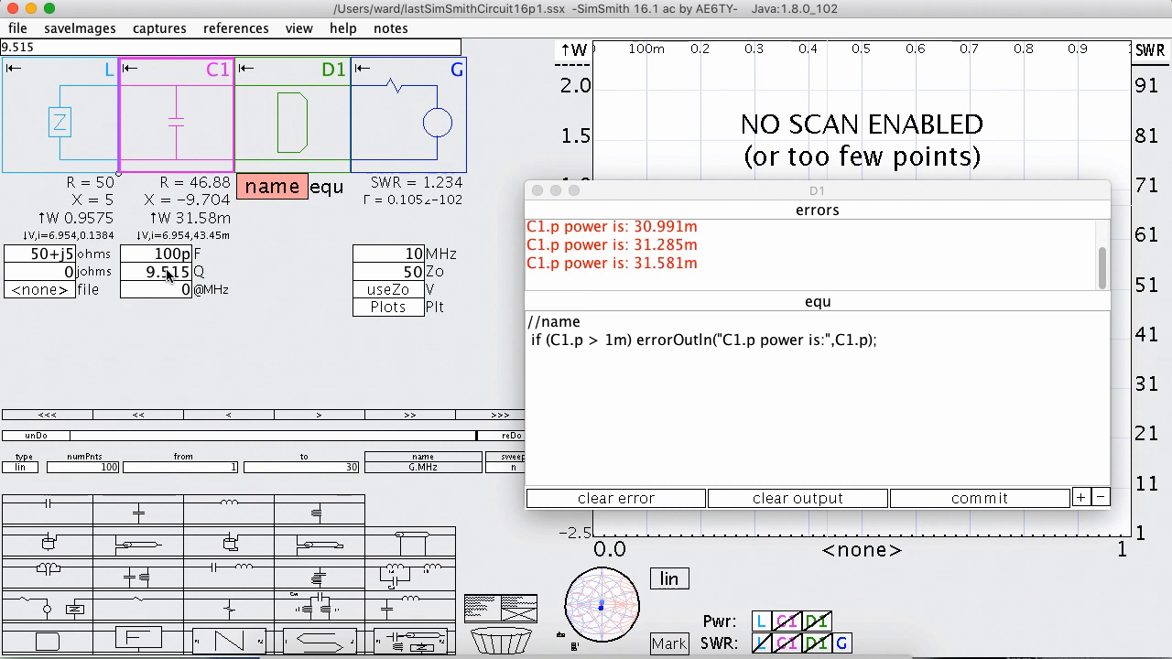
scroll(169, 273, "down", 3)
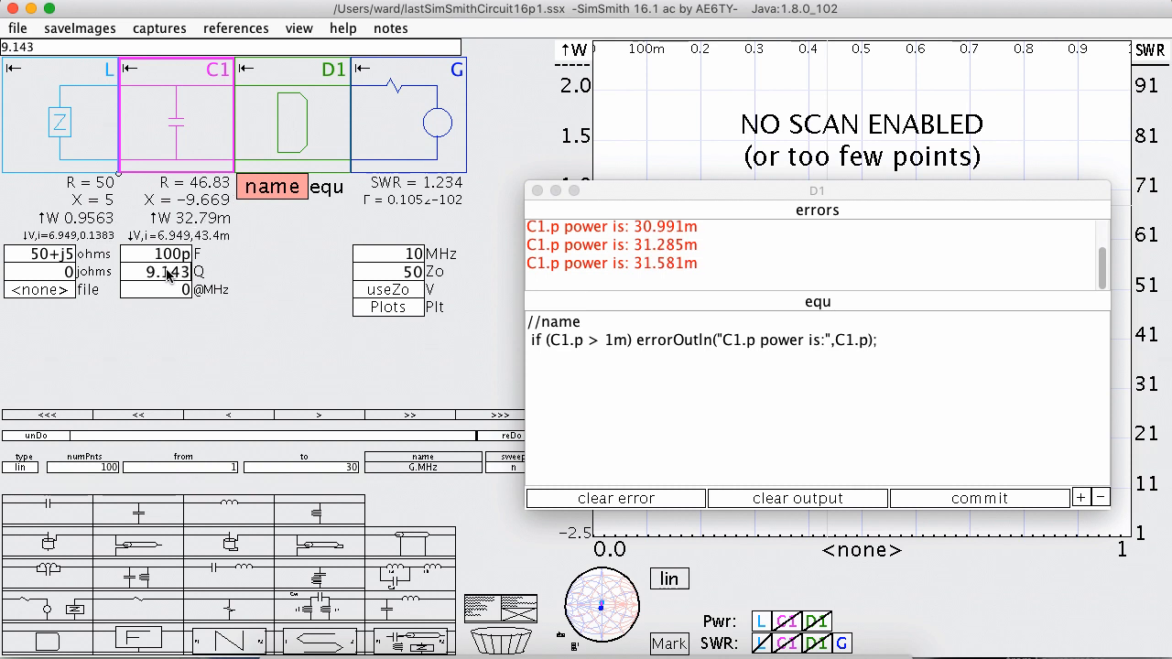
scroll(170, 273, "up", 5)
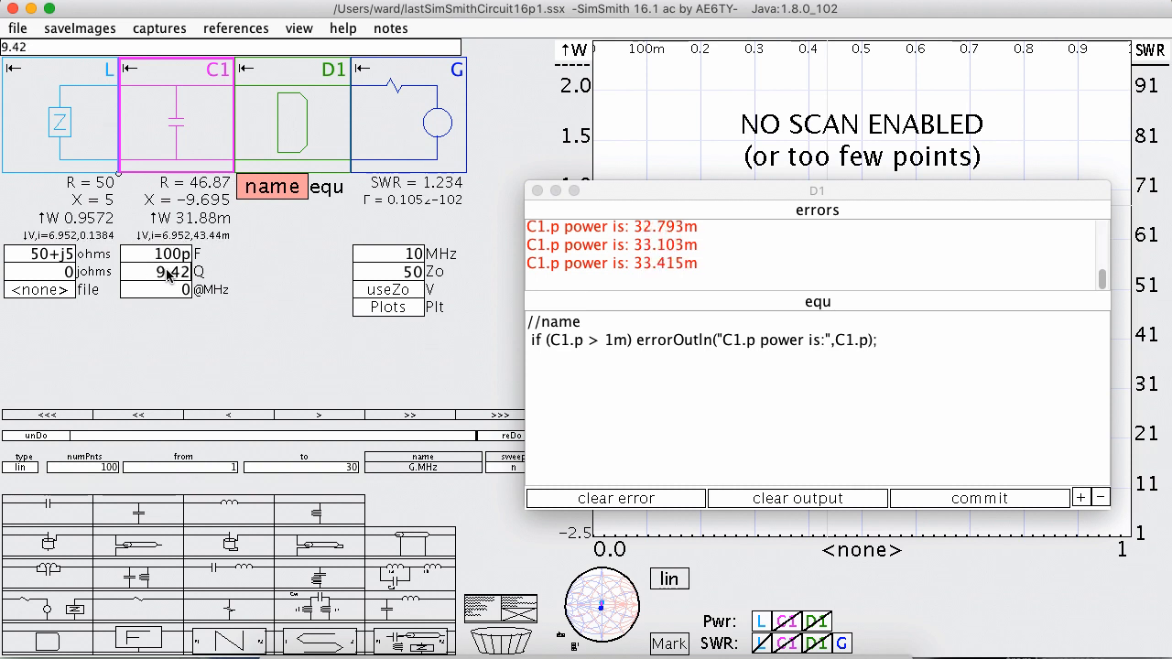
scroll(169, 273, "up", 2)
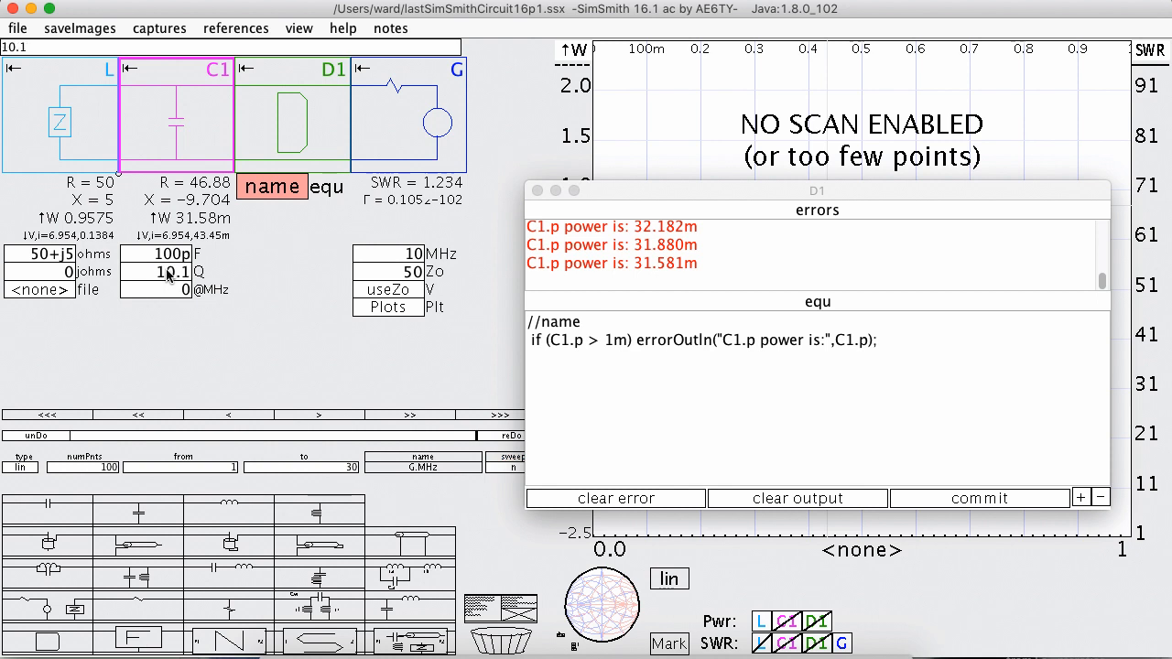
scroll(169, 275, "up", 2)
Set C1's Q to 2k and clear D1's accumulated error messages.
left_click(170, 272)
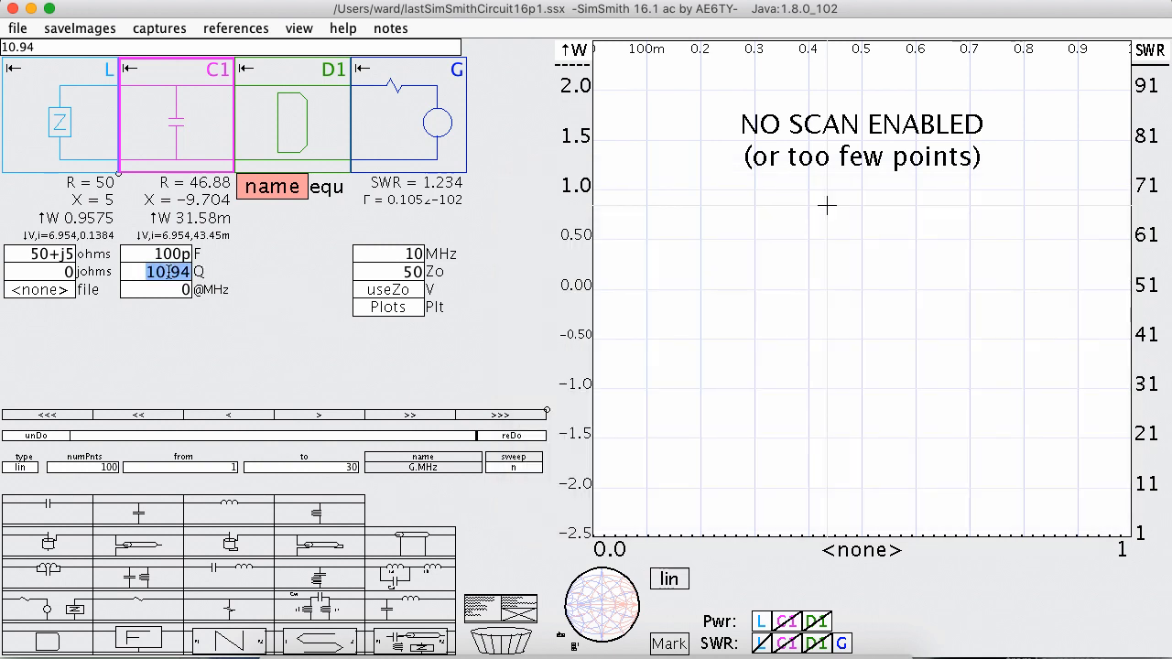
type("2k")
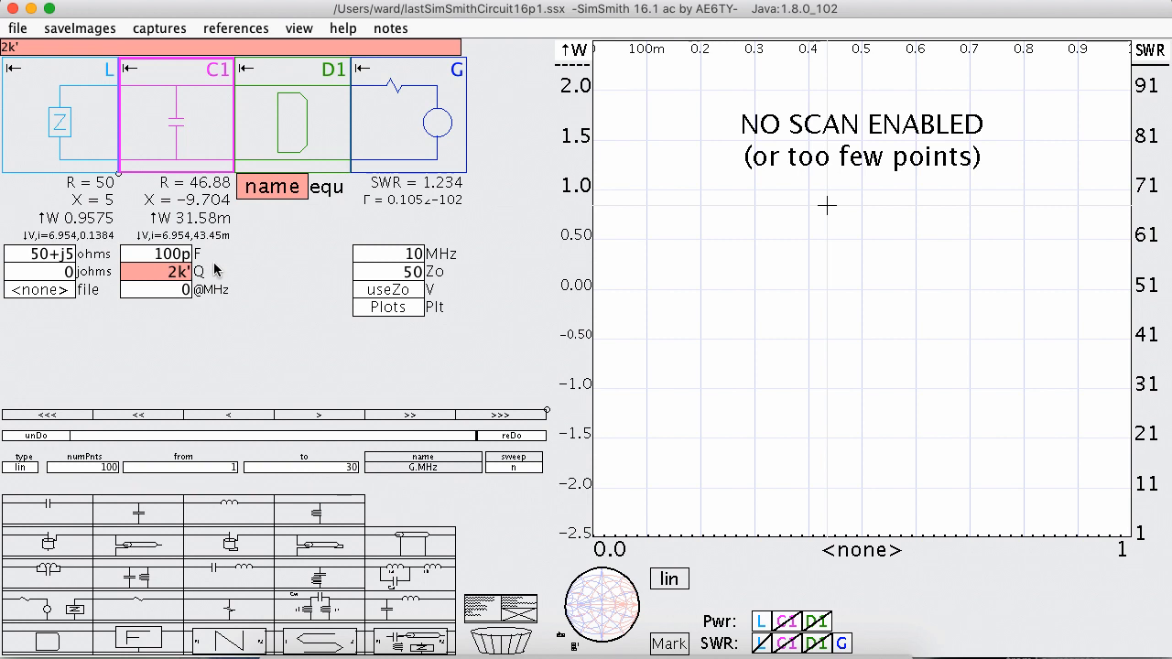
left_click(285, 187)
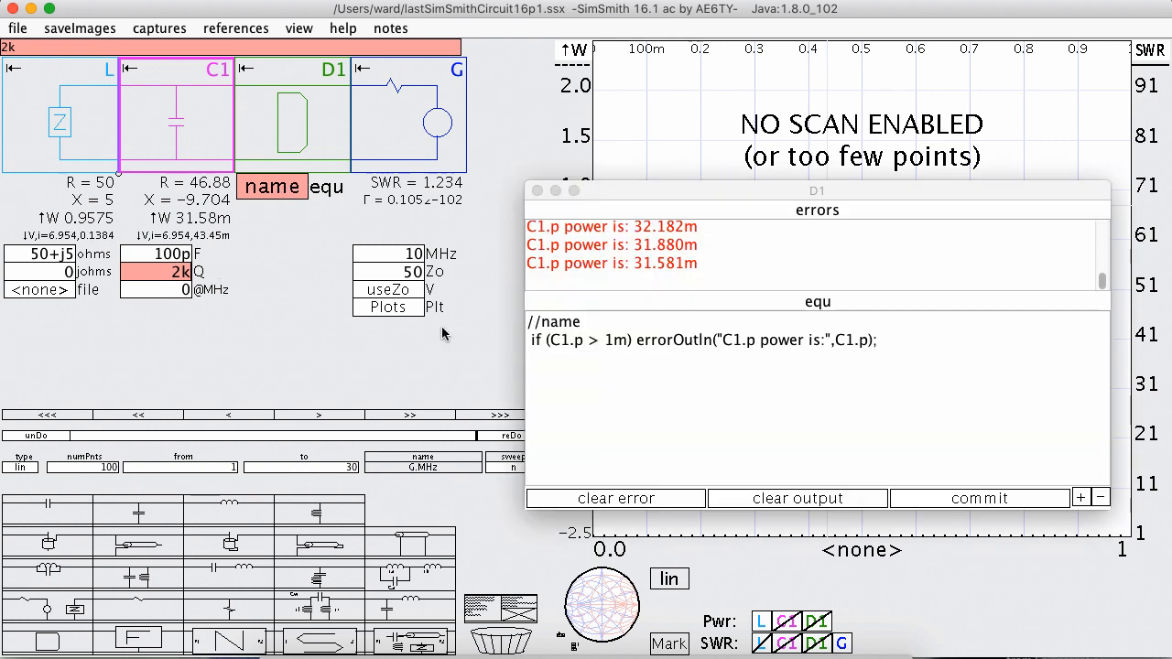
left_click(622, 499)
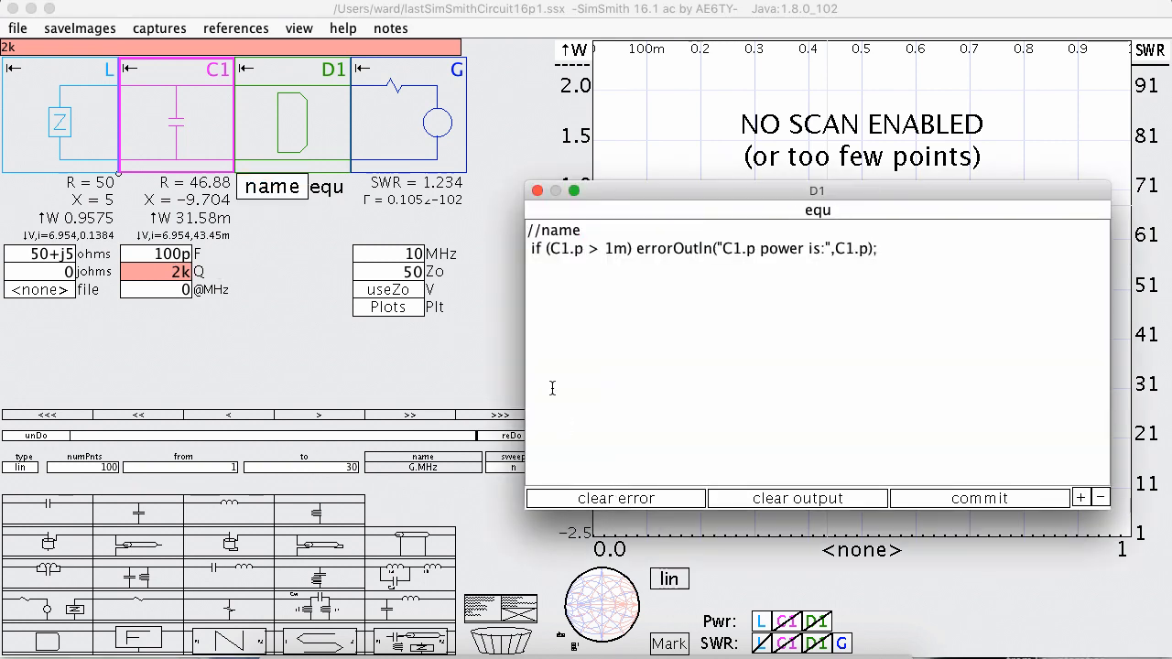
left_click(166, 274)
key("Return")
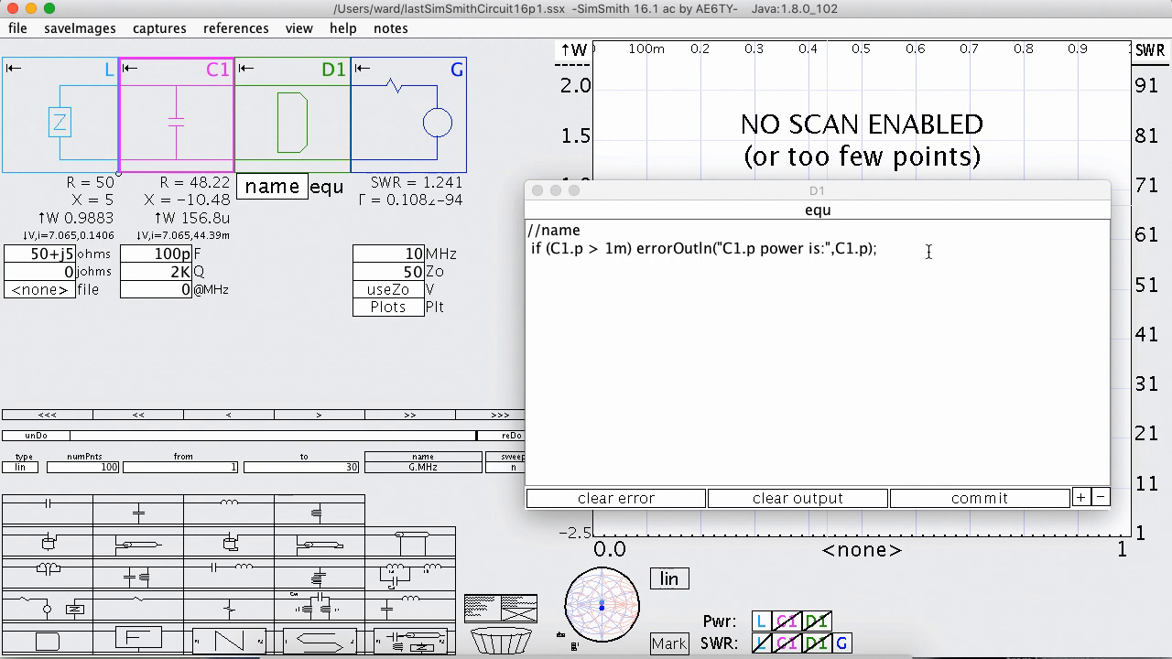
Delete the C1.p power check from D1's equation and start a new line below //name.
left_click_drag(902, 248, 516, 248)
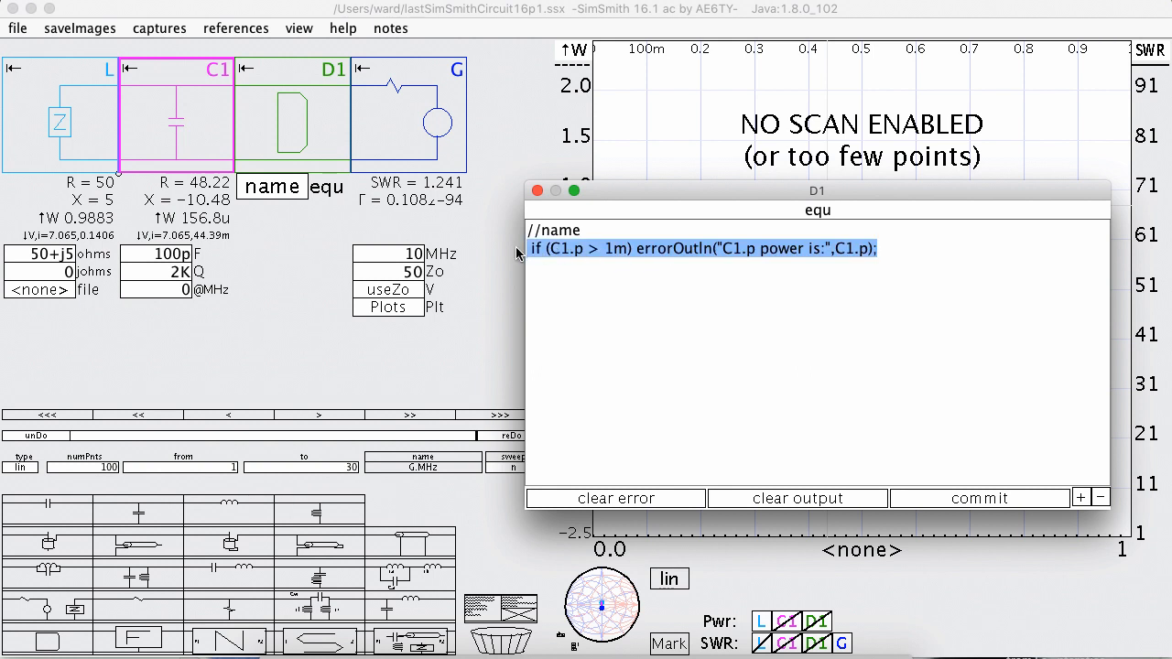
key("BackSpace")
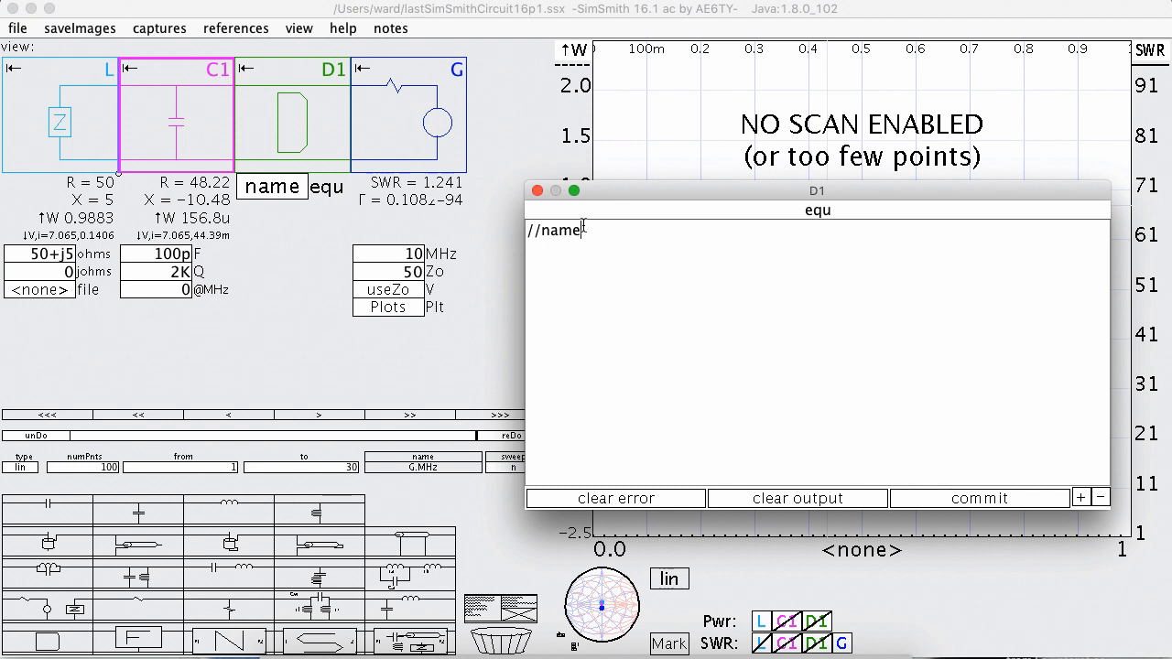
key("Return")
type("lot(")
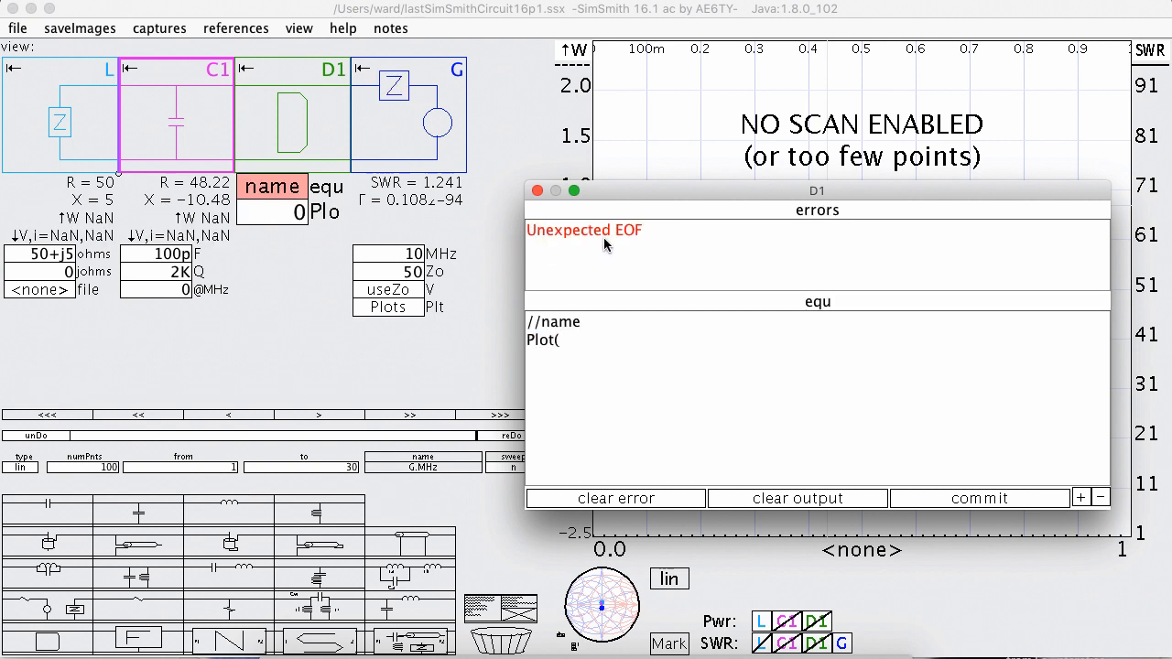
type("D1.")
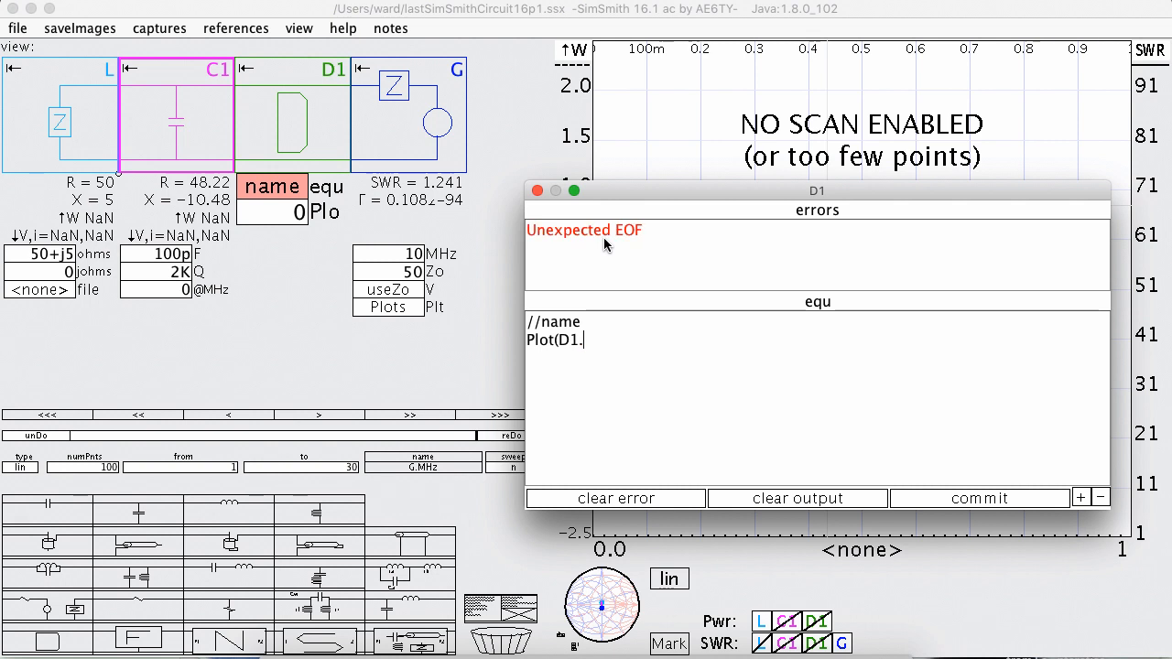
key("BackSpace")
key("BackSpace")
key("BackSpace")
key("BackSpace")
key("BackSpace")
key("BackSpace")
key("BackSpace")
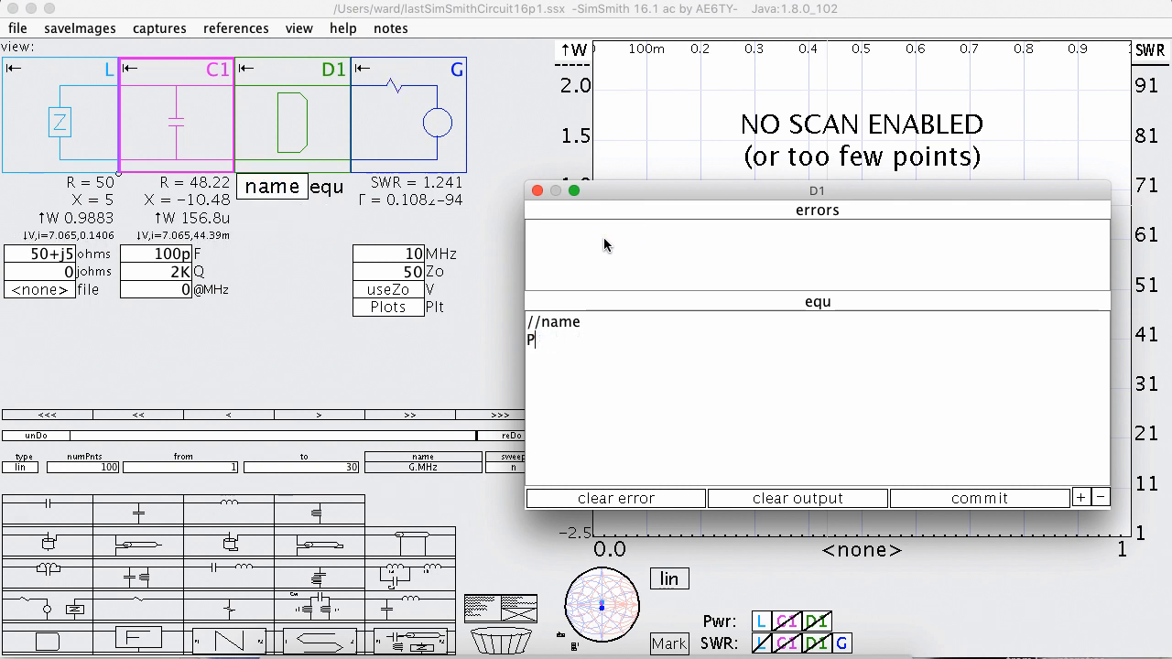
key("BackSpace")
Enter Wave(I); in D1's equation, commit it, and rescale the y1 axis to 0.10 per division.
type("Wave")
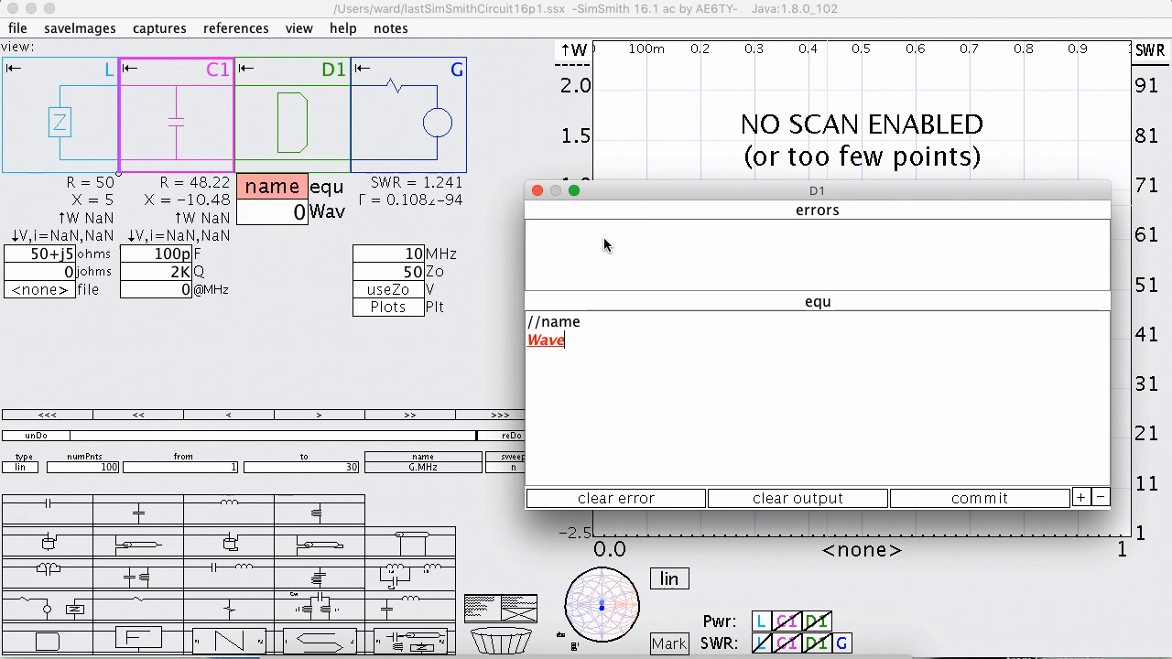
type("(D1.")
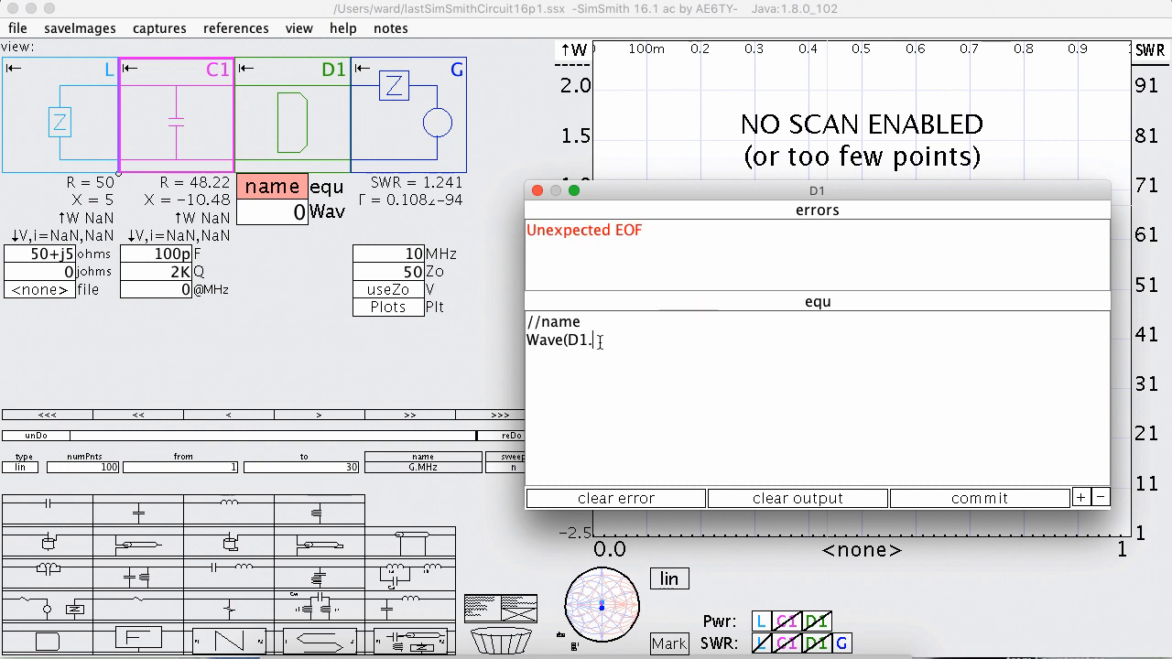
key("BackSpace")
key("BackSpace")
key("BackSpace")
type("I);")
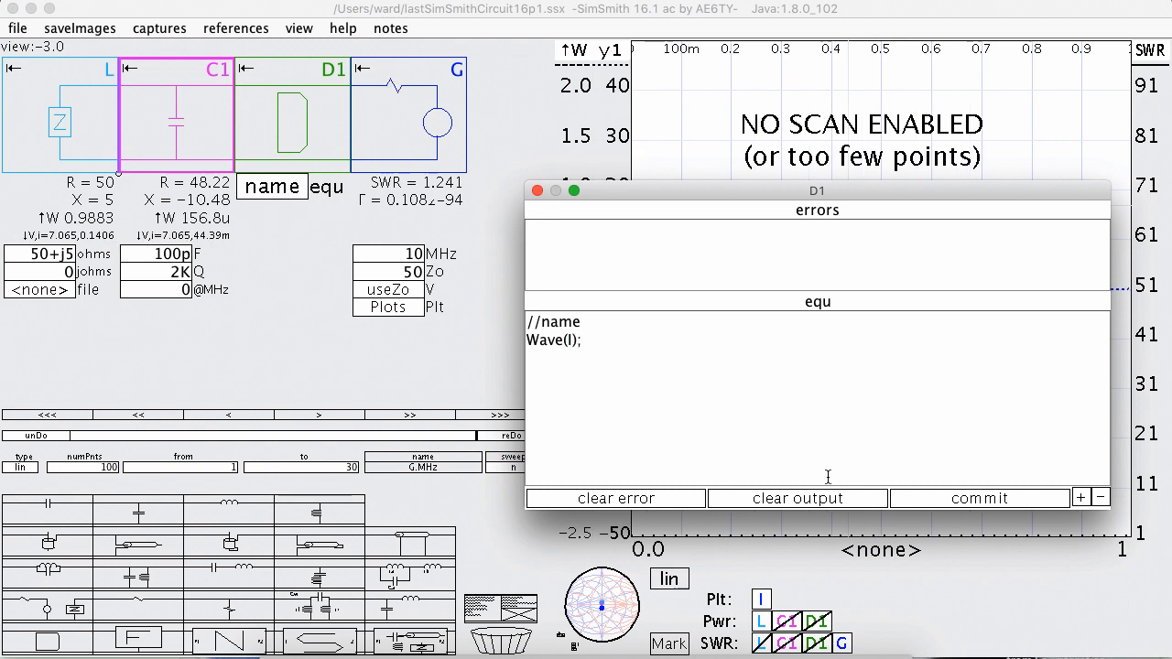
left_click(979, 499)
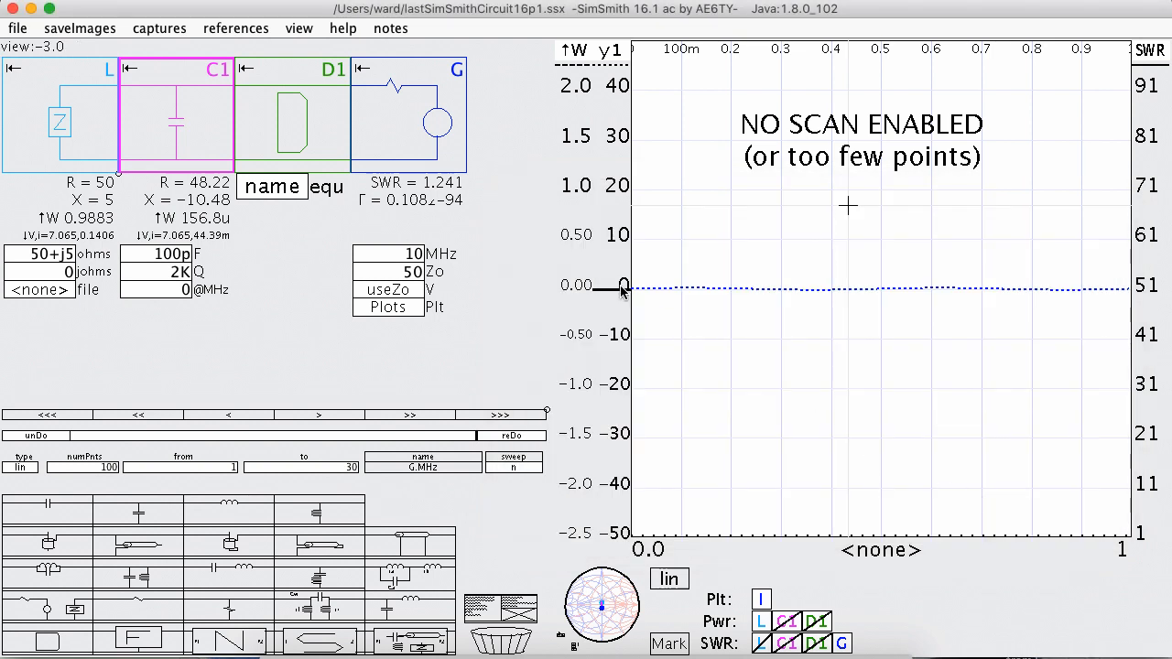
scroll(621, 292, "down", 3)
scroll(621, 292, "up", 5)
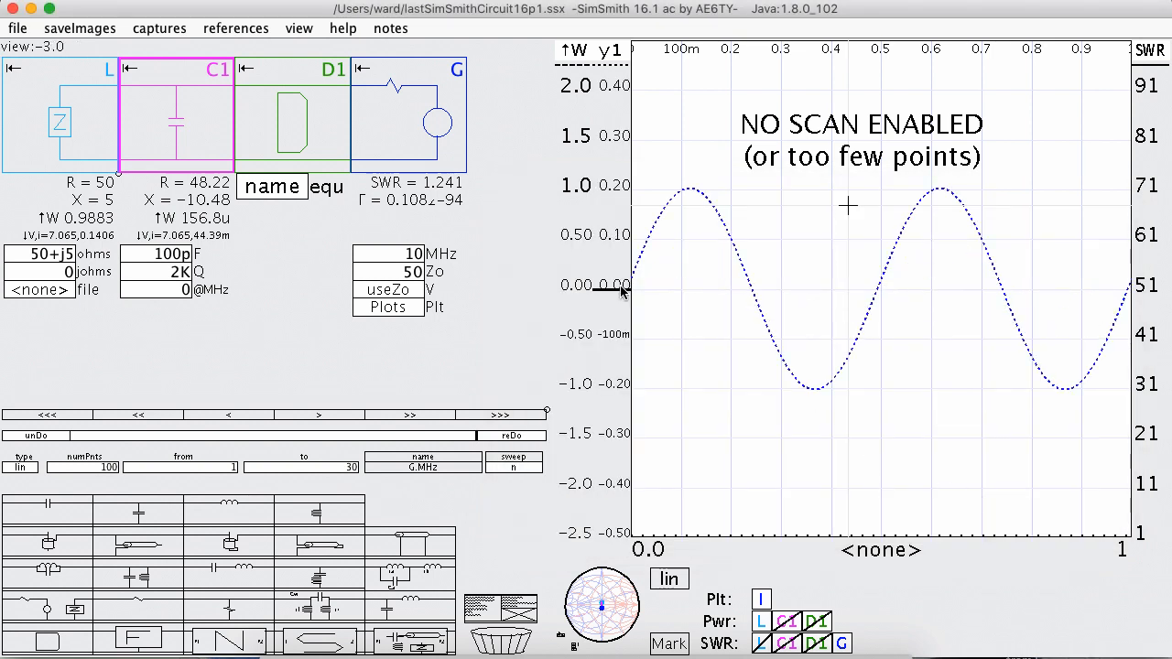
Reopen D1's editor and change the //name comment line to //scope.
left_click(272, 187)
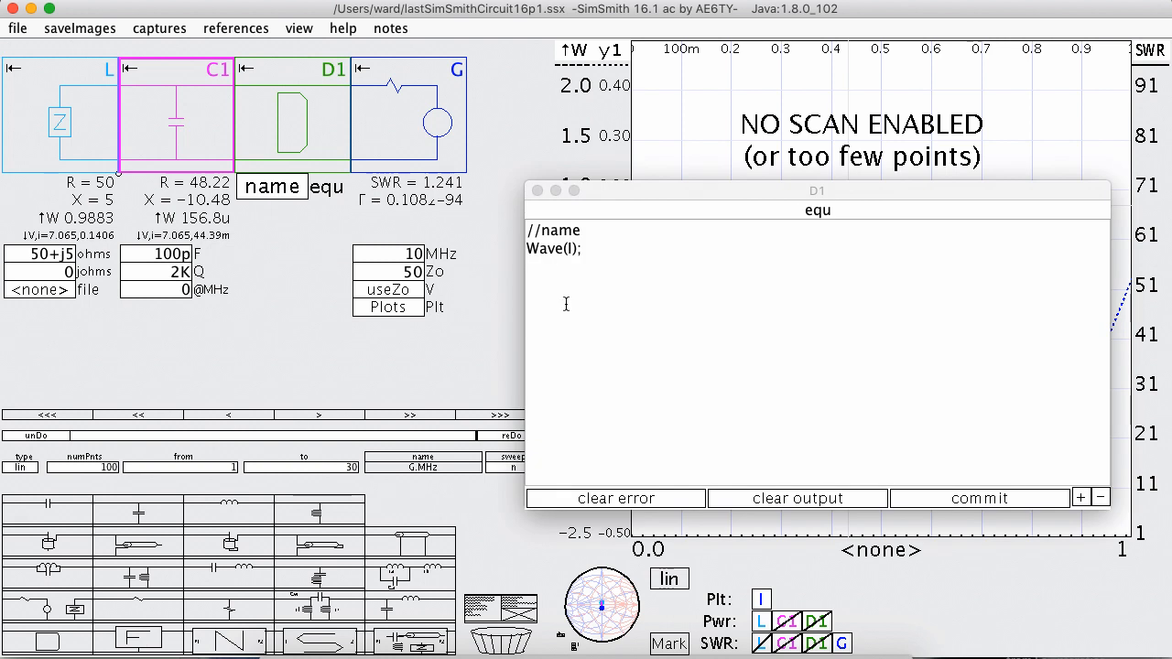
left_click(590, 237)
key("BackSpace")
key("BackSpace")
key("BackSpace")
type("scope")
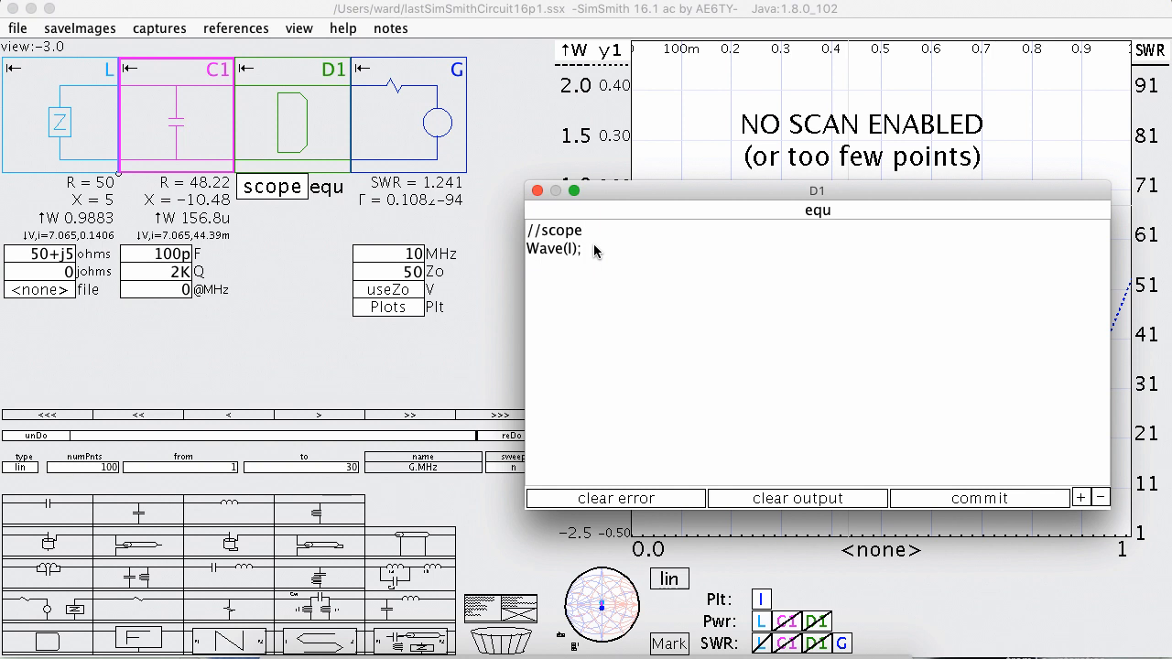
Add the line Wave(V,"V","y1"); below the Wave(I) line in D1's equation.
left_click(594, 250)
key("Return")
type("Wave(\"V")
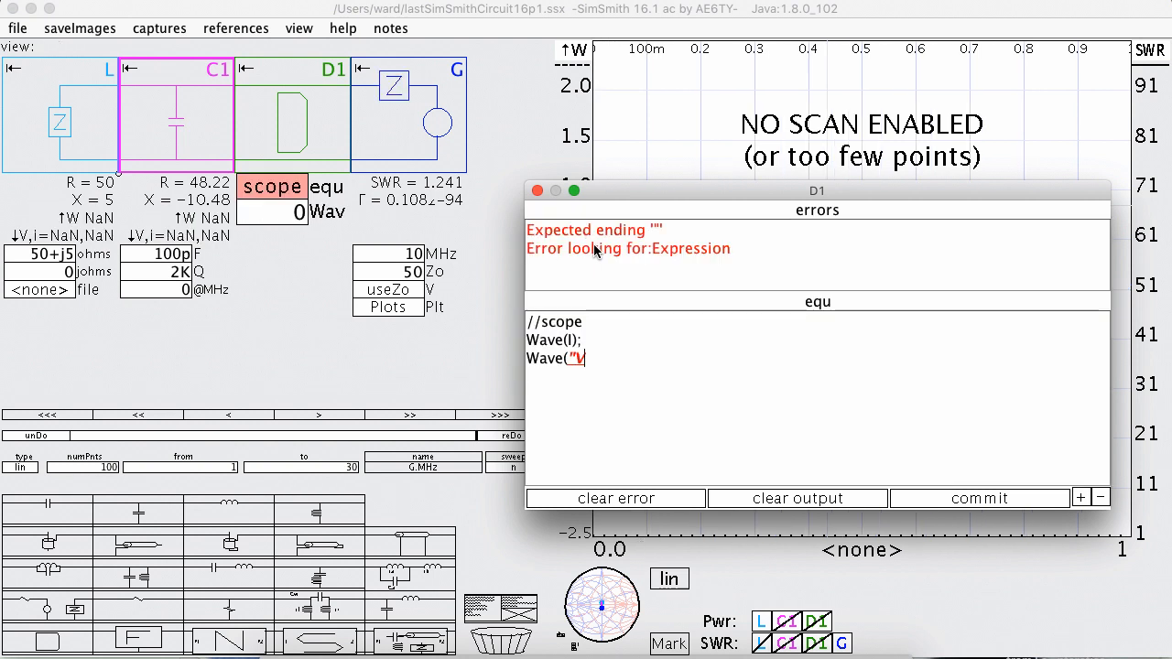
key("BackSpace")
type("V,\"V")
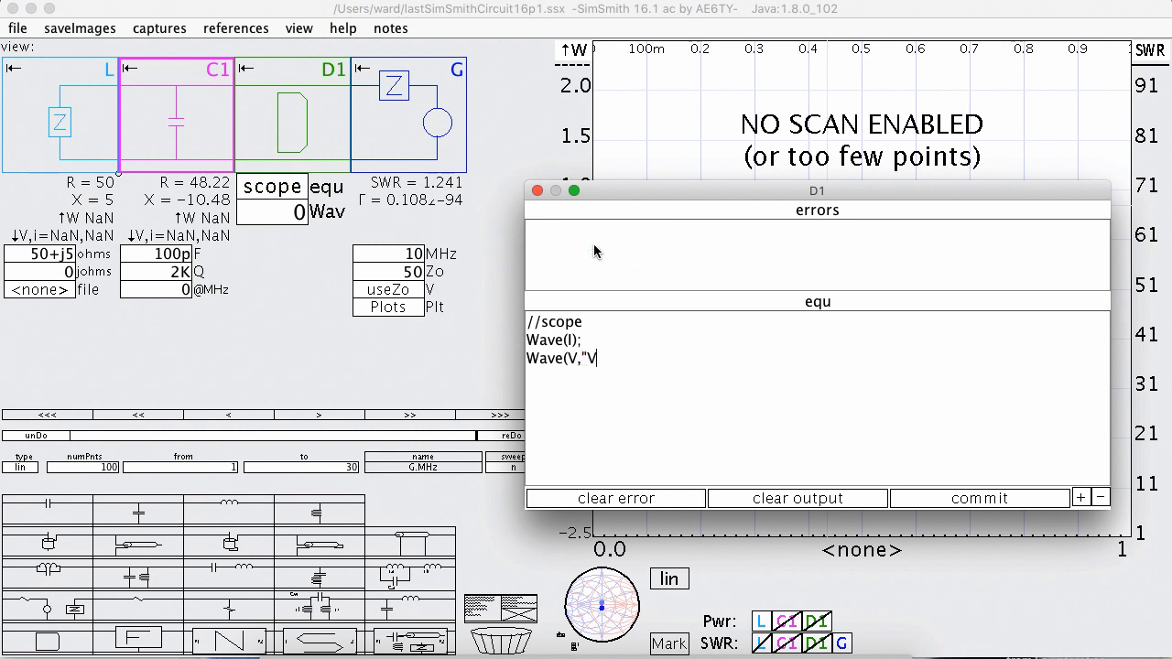
type("\",\"y")
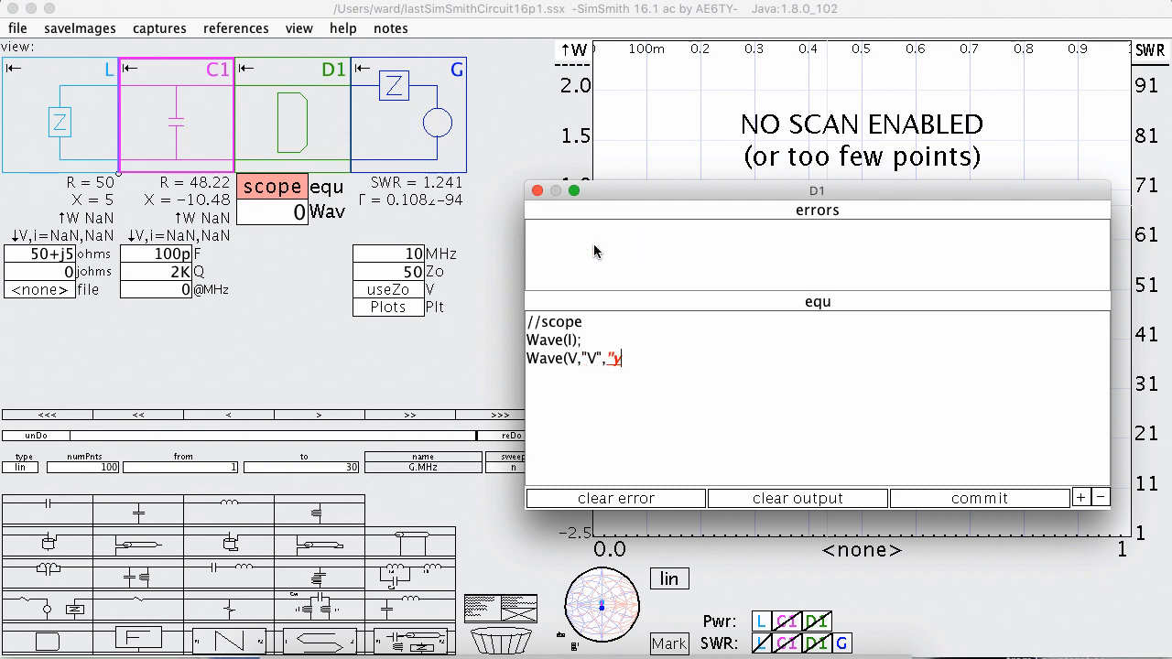
type("1\");")
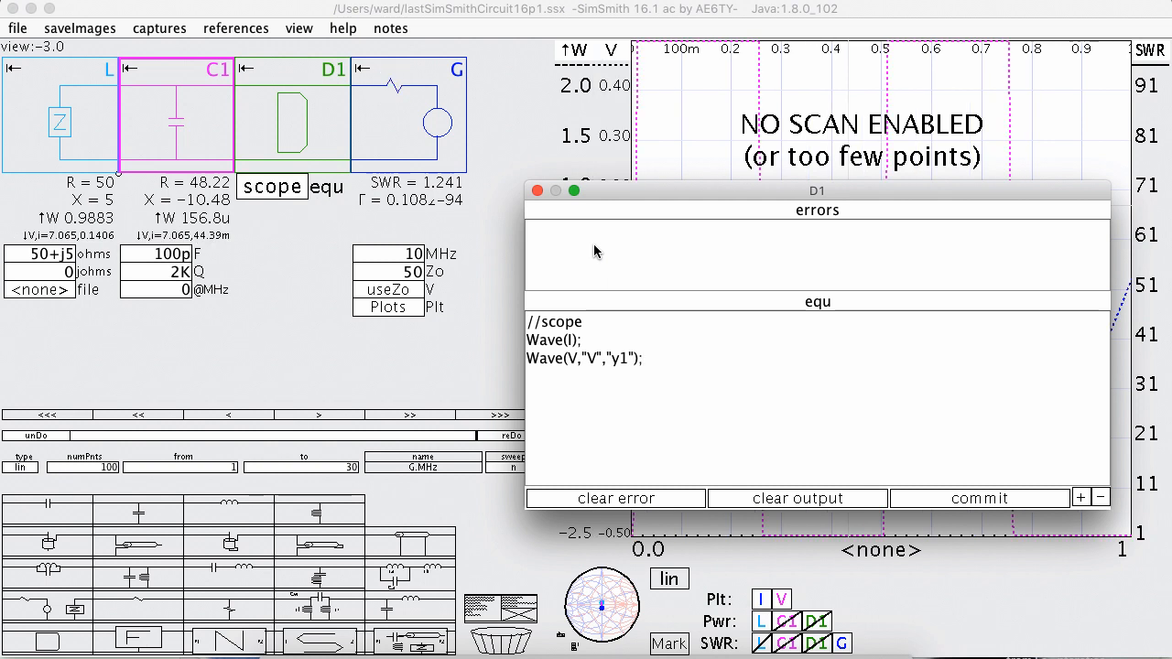
Change the current line to Wave(I,"I","y2"); and commit D1's equation.
key("BackSpace")
type(",\"I\",\"y")
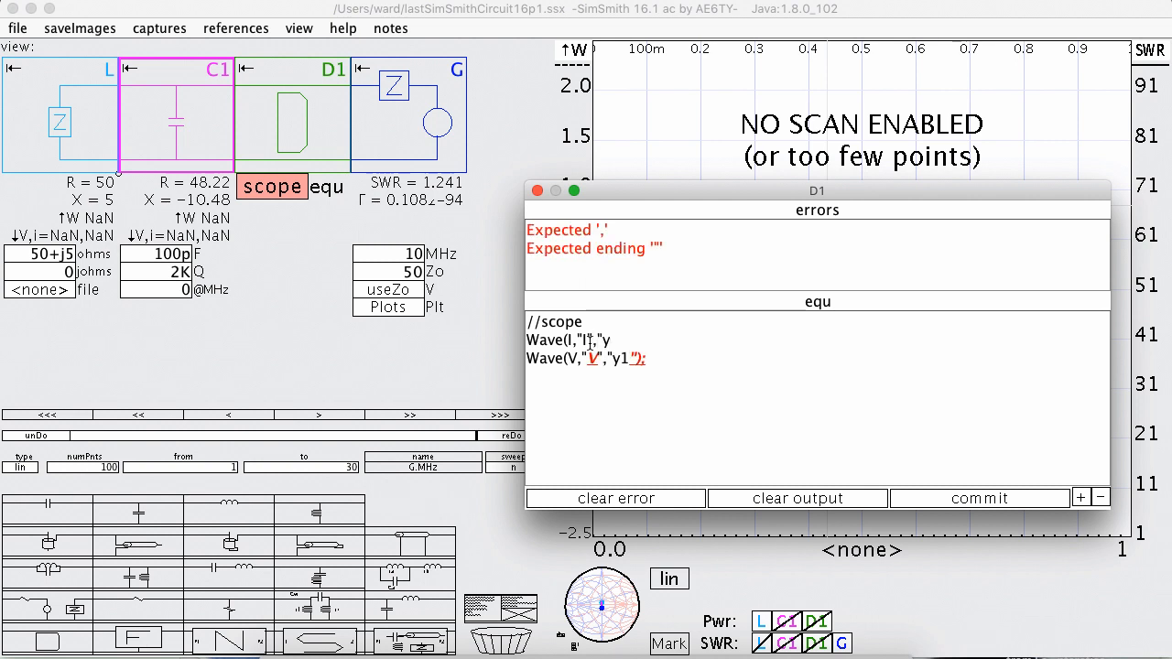
type("2\")")
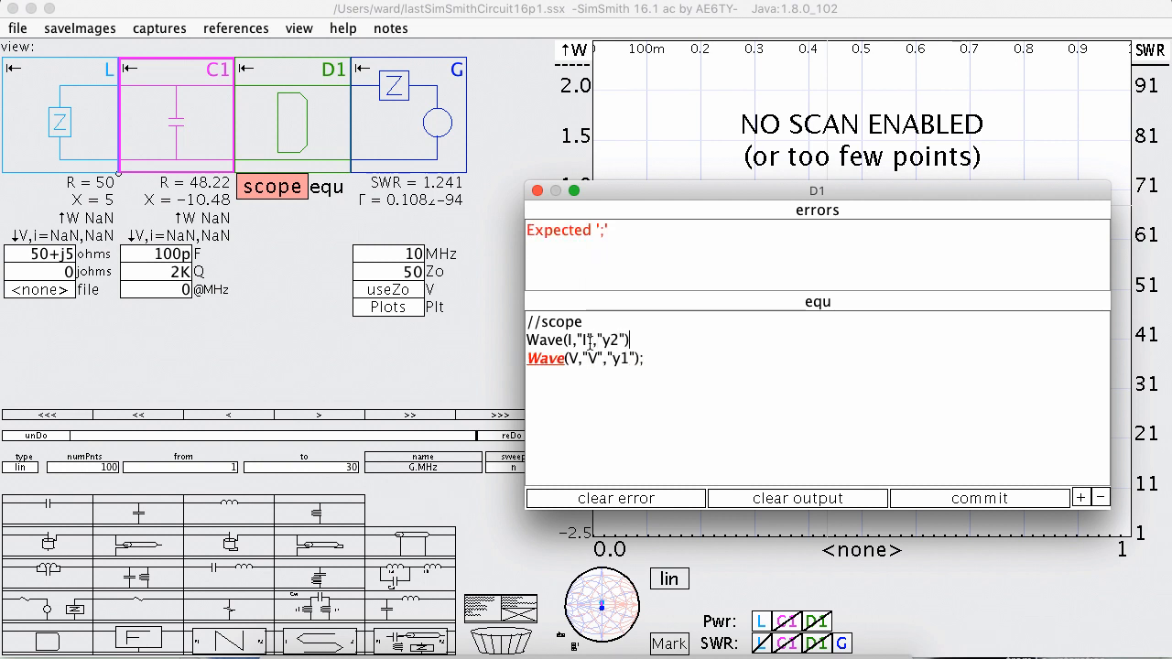
type(";")
left_click(952, 499)
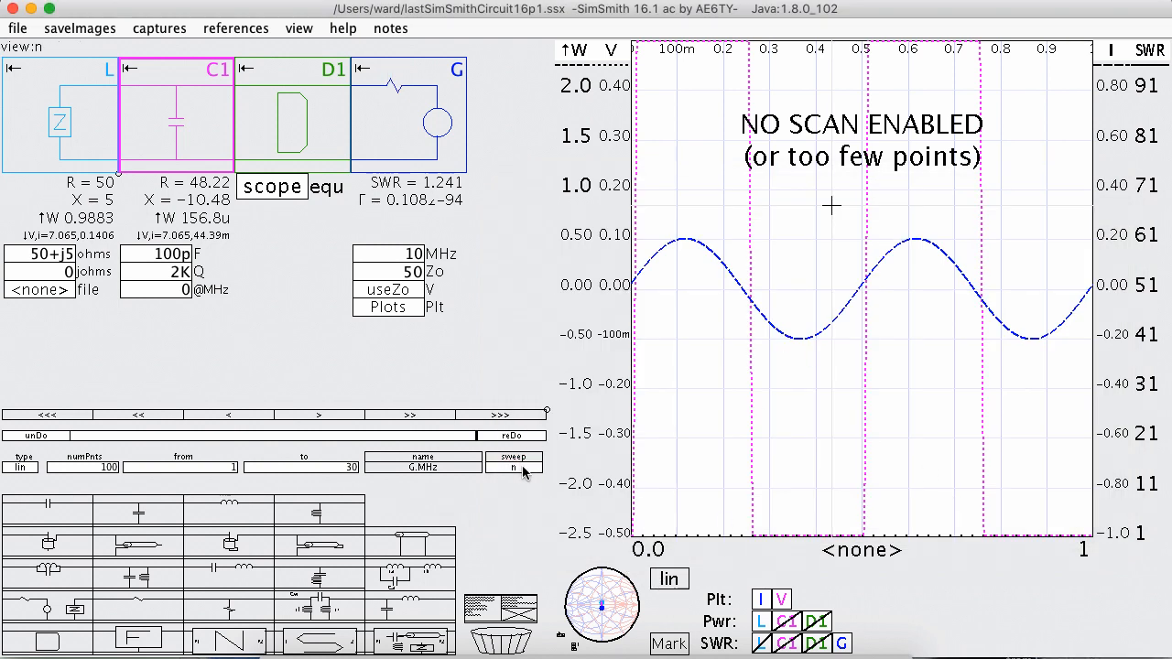
Turn off G's SWR trace and L's power trace, and rescale the I axis to 0.10 per division.
left_click(840, 644)
left_click(764, 626)
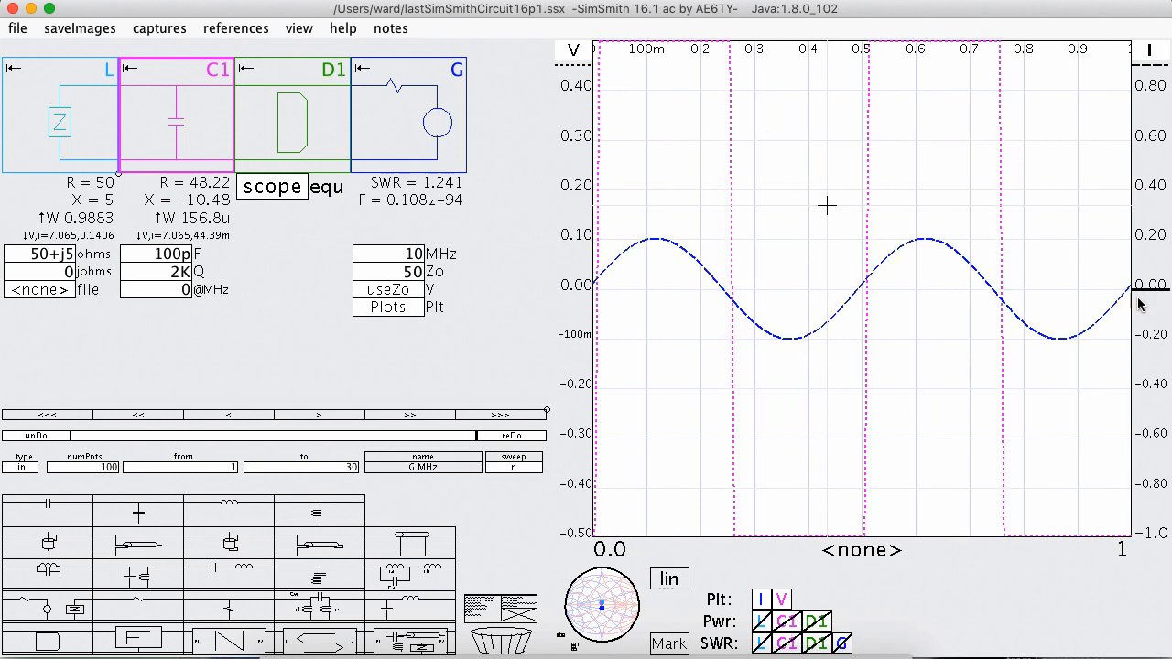
scroll(1145, 295, "up", 5)
scroll(1145, 295, "down", 4)
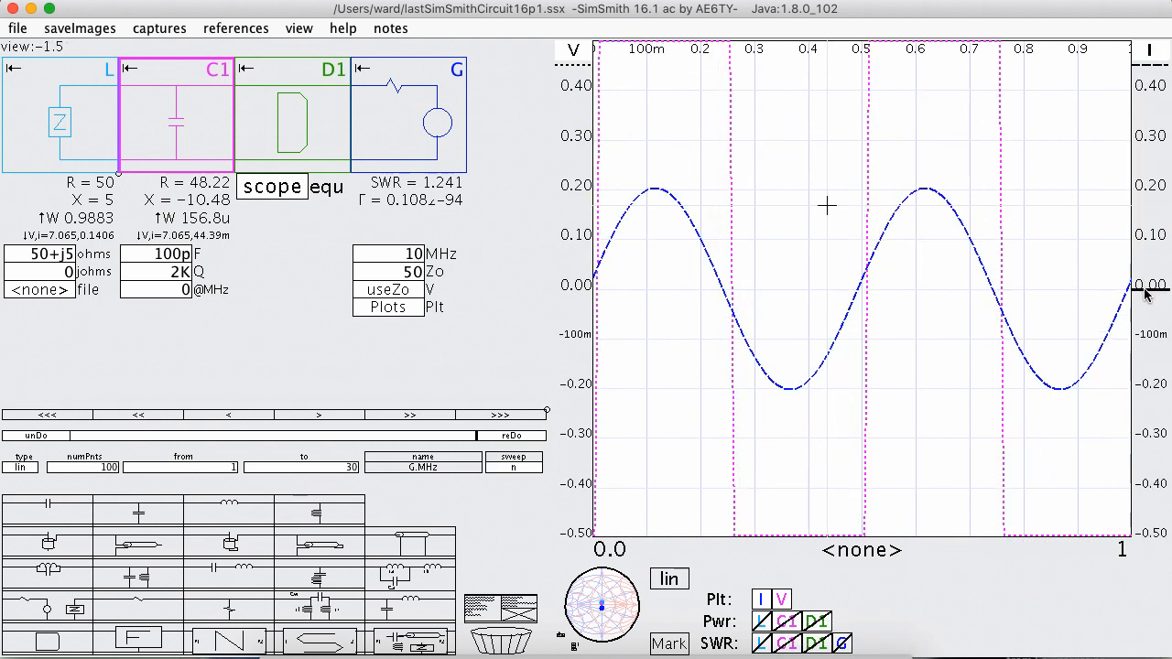
Rescale the V axis to 5 per division and shift both axes so the V wave sits above the I wave.
scroll(582, 288, "down", 5)
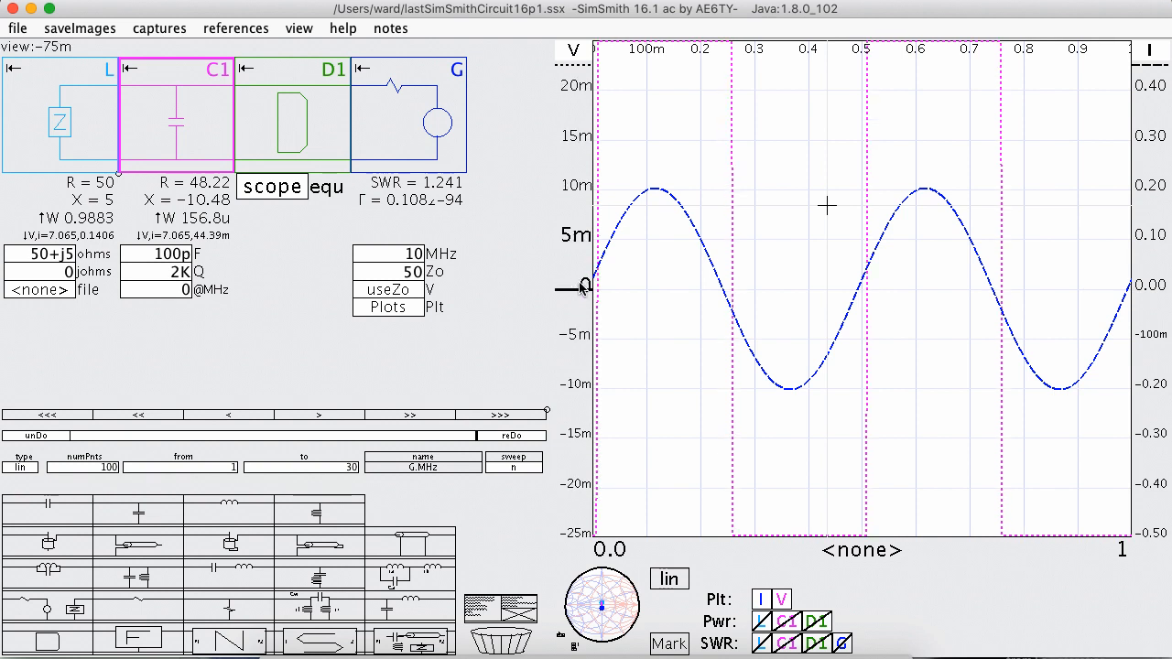
scroll(582, 287, "down", 5)
scroll(582, 288, "down", 5)
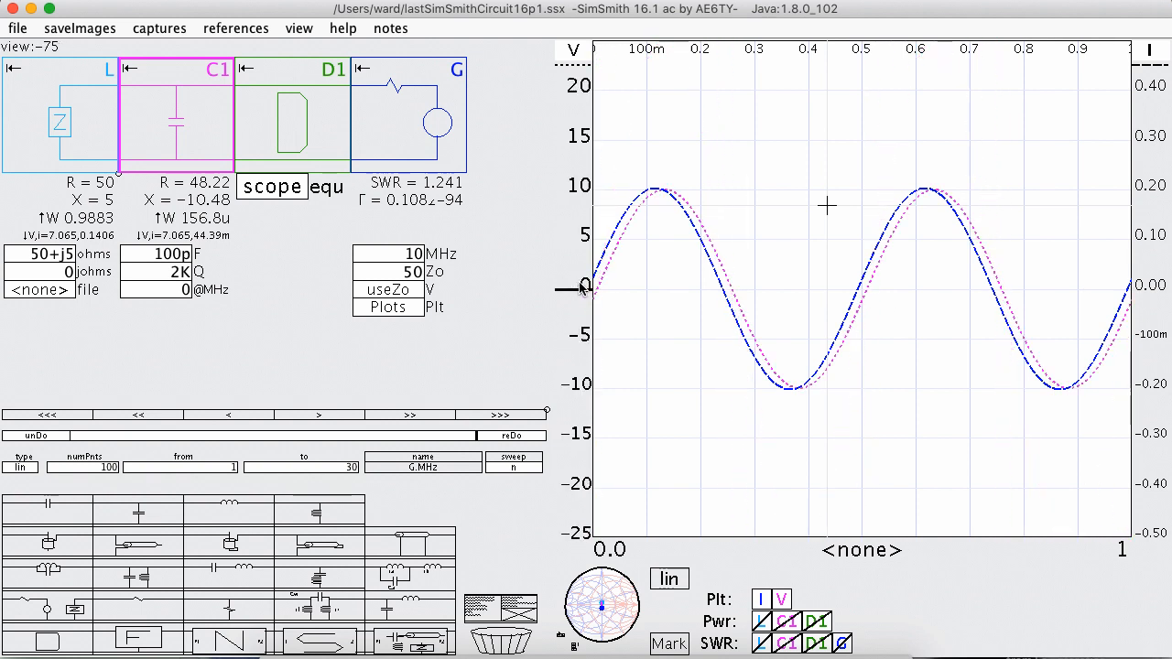
left_click_drag(1148, 289, 1152, 385)
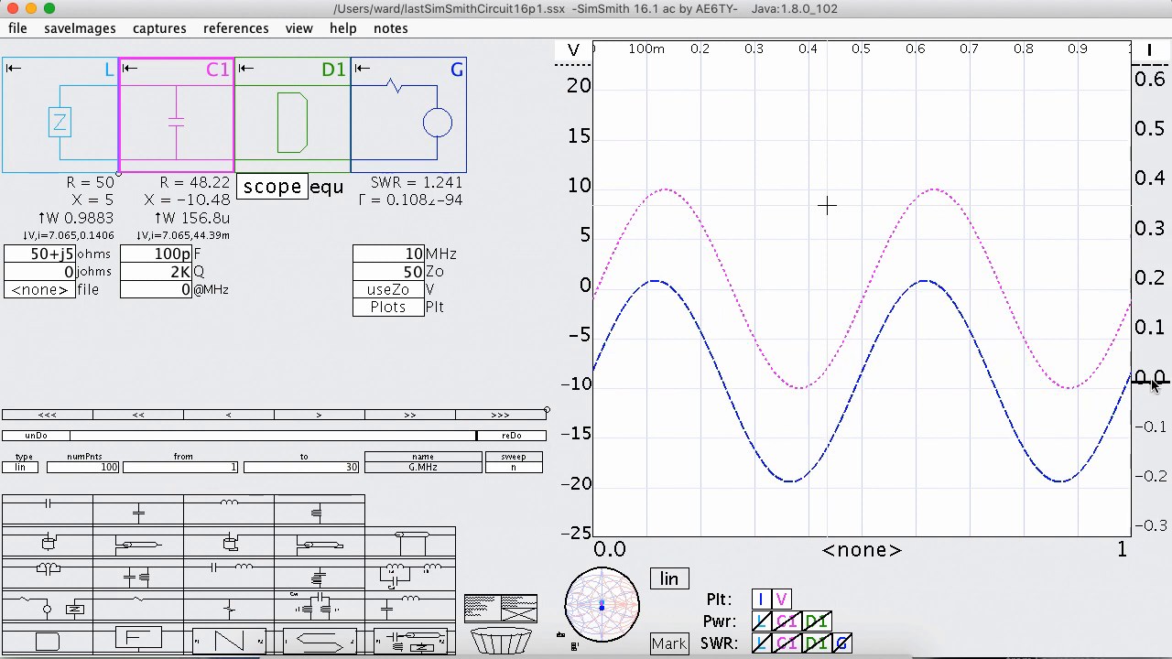
left_click_drag(593, 284, 587, 185)
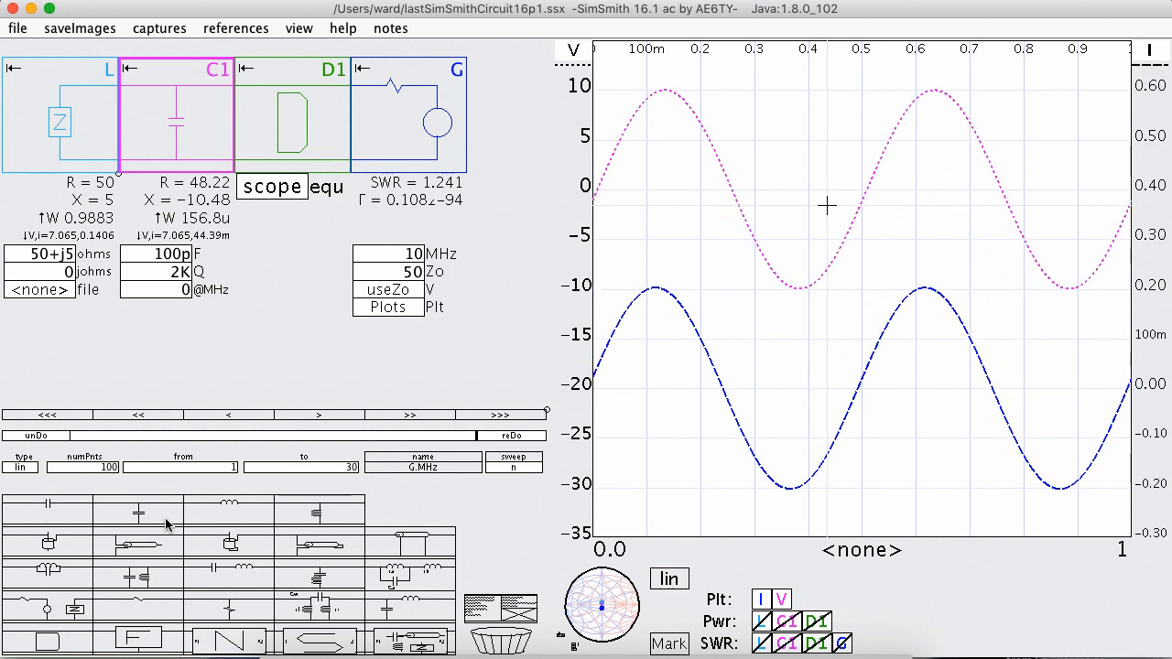
Insert a series inductor between load L and C1, and rename the D1 block to scope.
left_click_drag(228, 510, 177, 127)
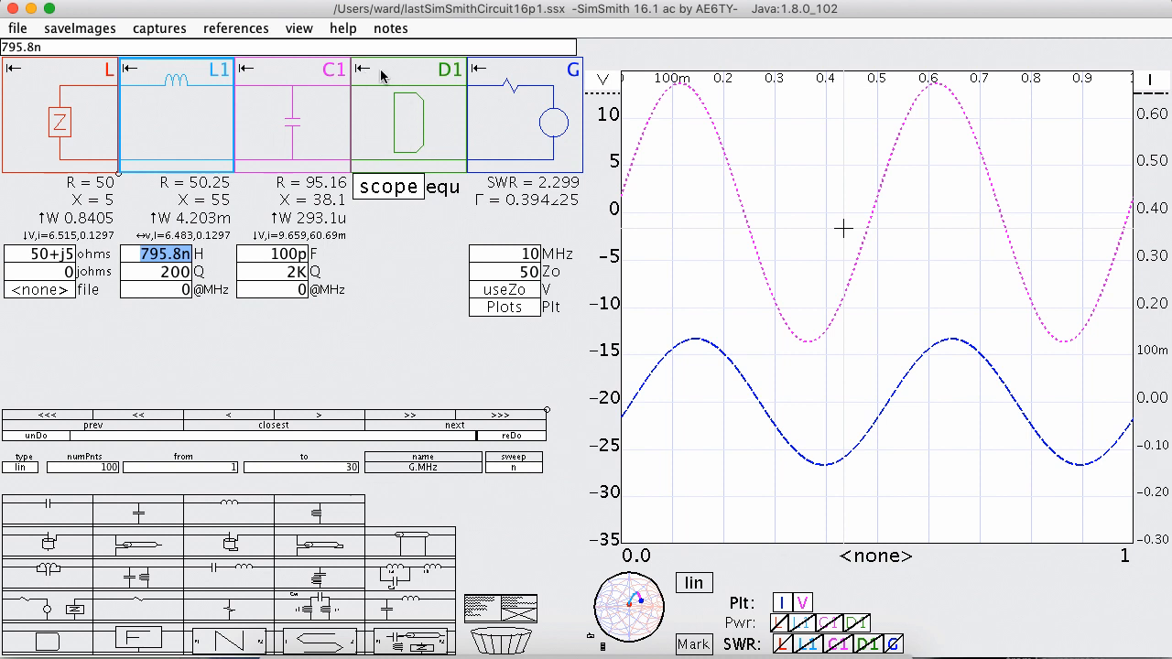
left_click(449, 72)
type("scope")
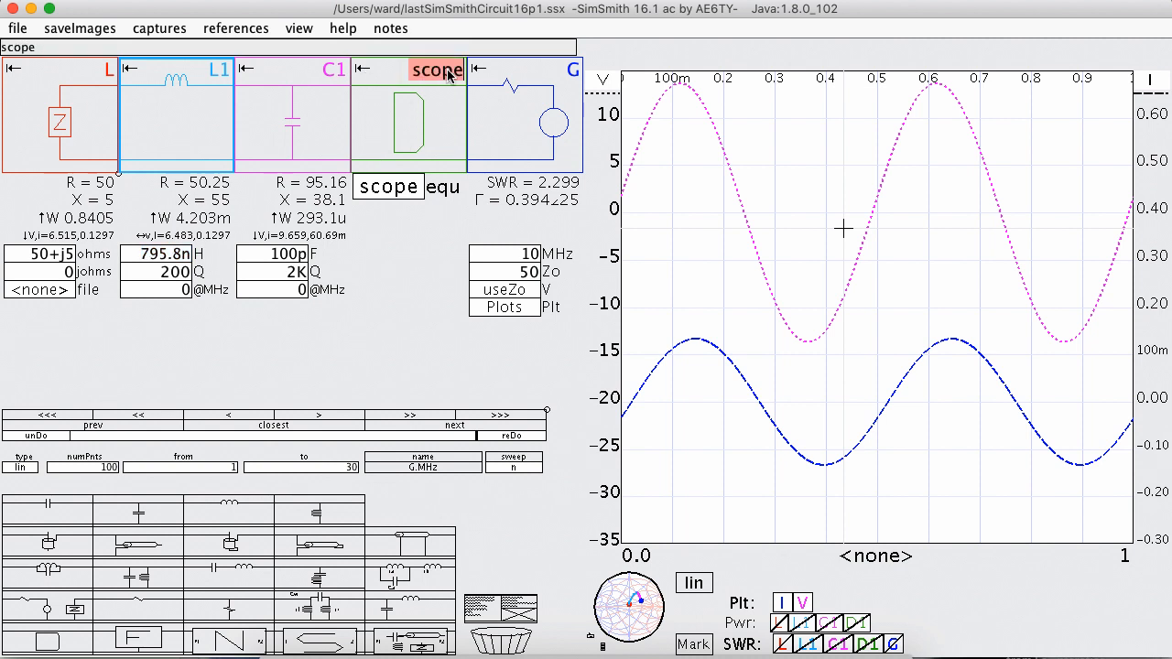
key("Return")
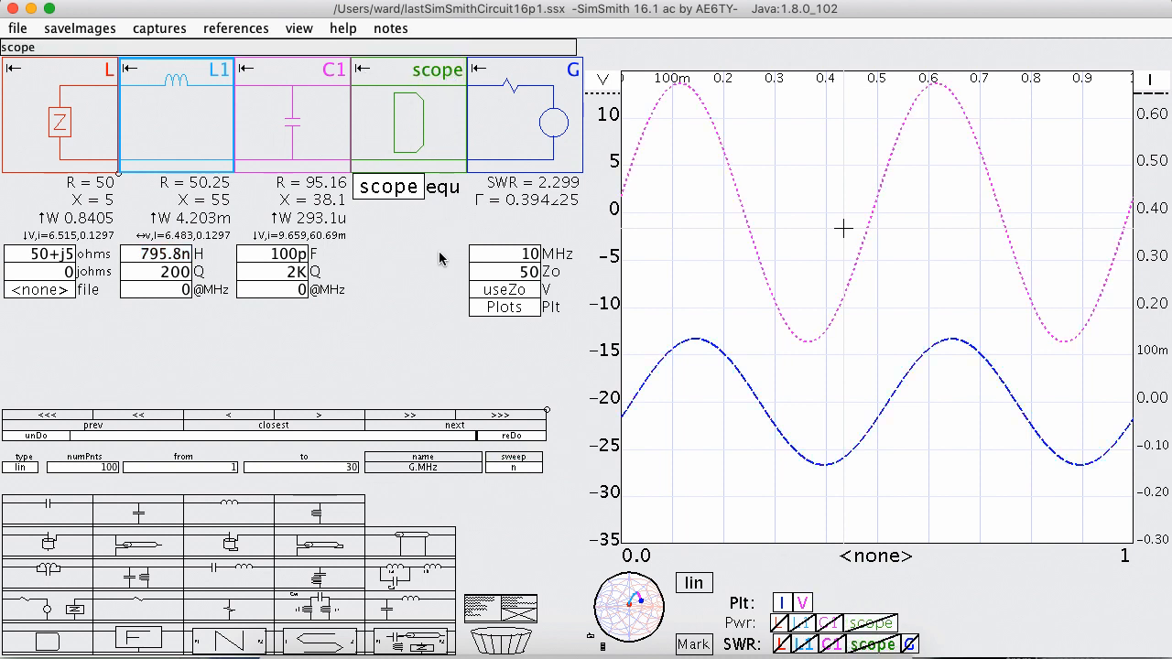
Probe other points of the circuit with the scope block to view their waveforms, and return it beside G.
mouse_move(423, 136)
left_mouse_down()
mouse_move(168, 115)
mouse_move(416, 123)
left_mouse_up()
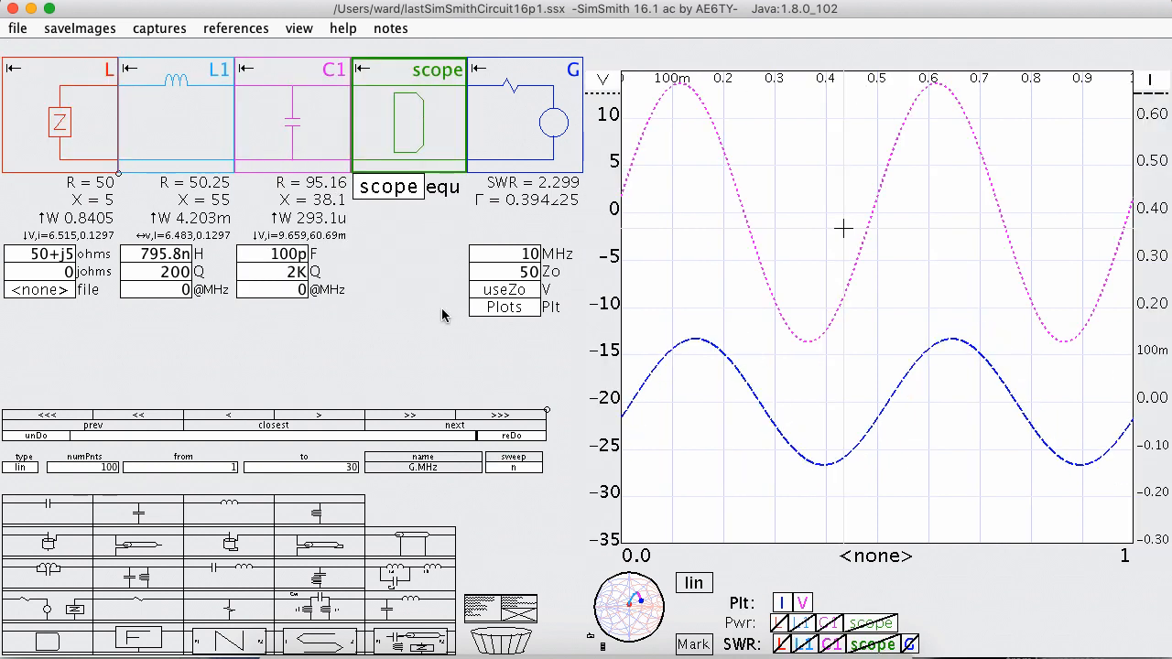
mouse_move(400, 124)
left_mouse_down()
mouse_move(175, 120)
mouse_move(407, 121)
left_mouse_up()
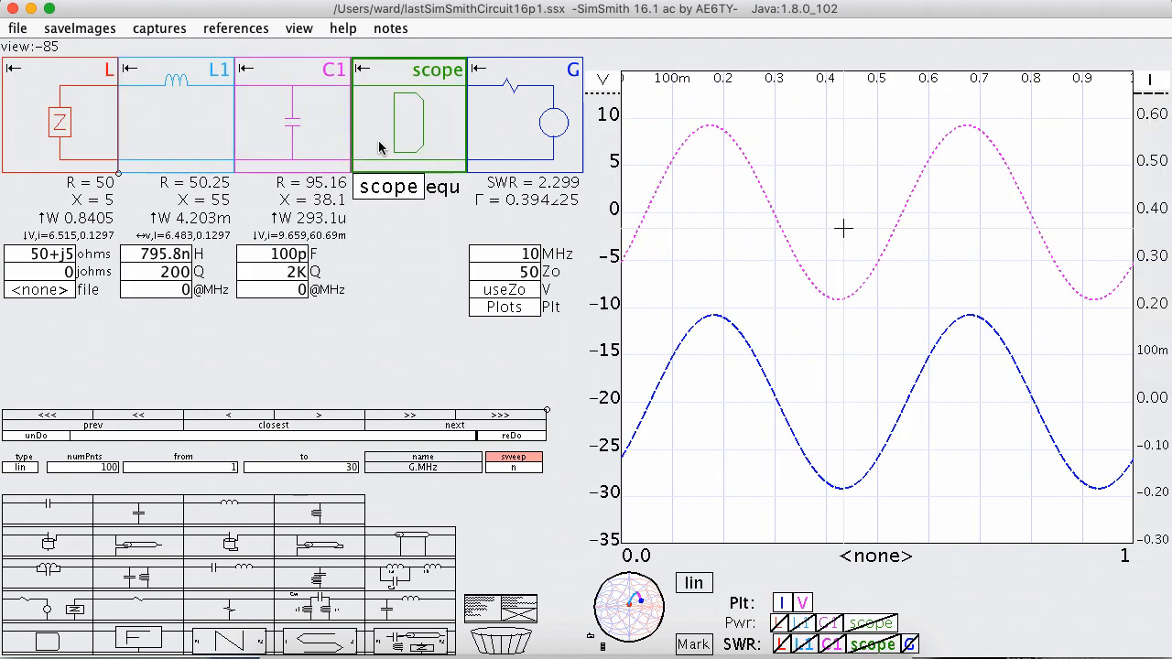
Add the line Power(P); to the end of the scope block's equation and close its editor.
left_click(390, 192)
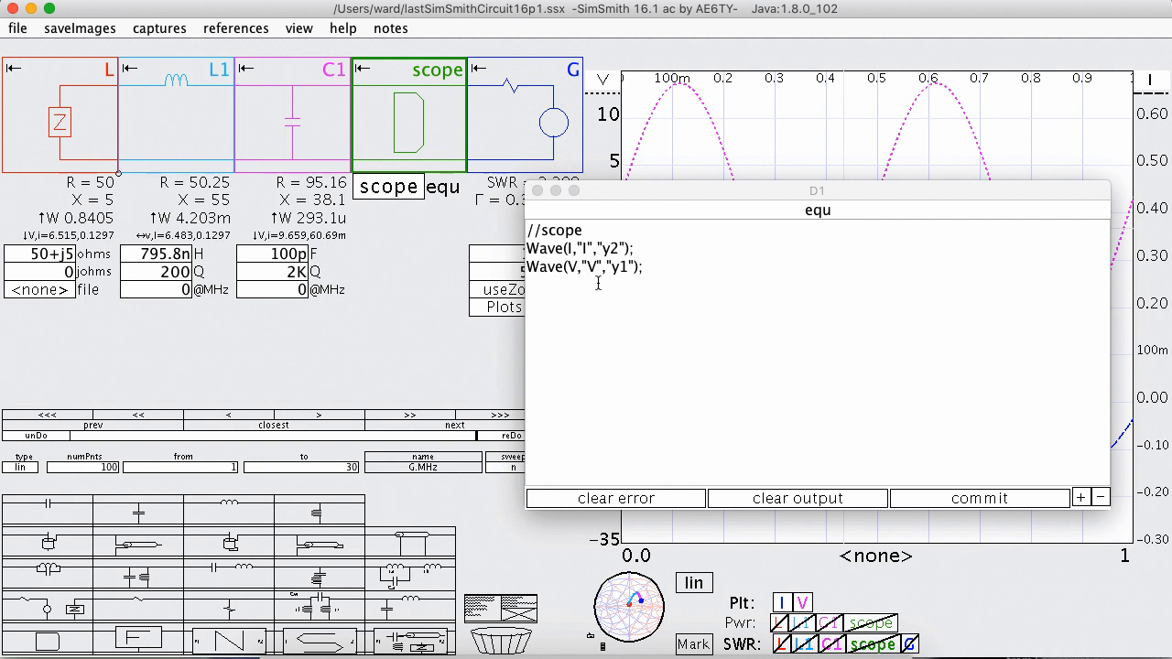
left_click(668, 271)
key("Return")
type("Power(")
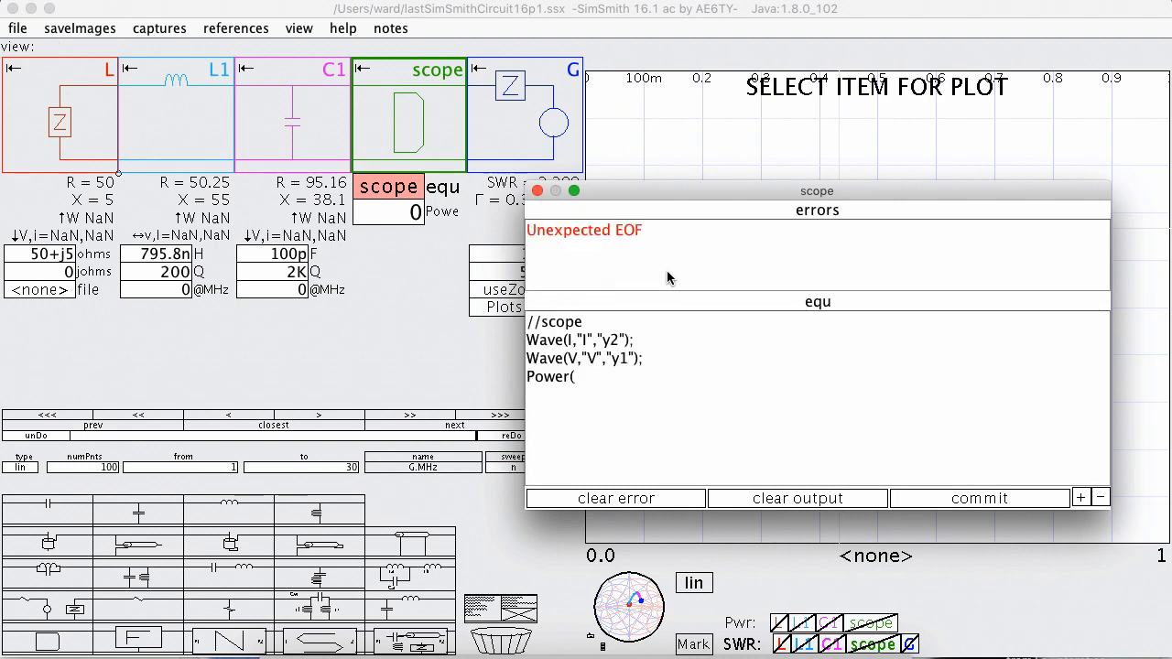
type("P);")
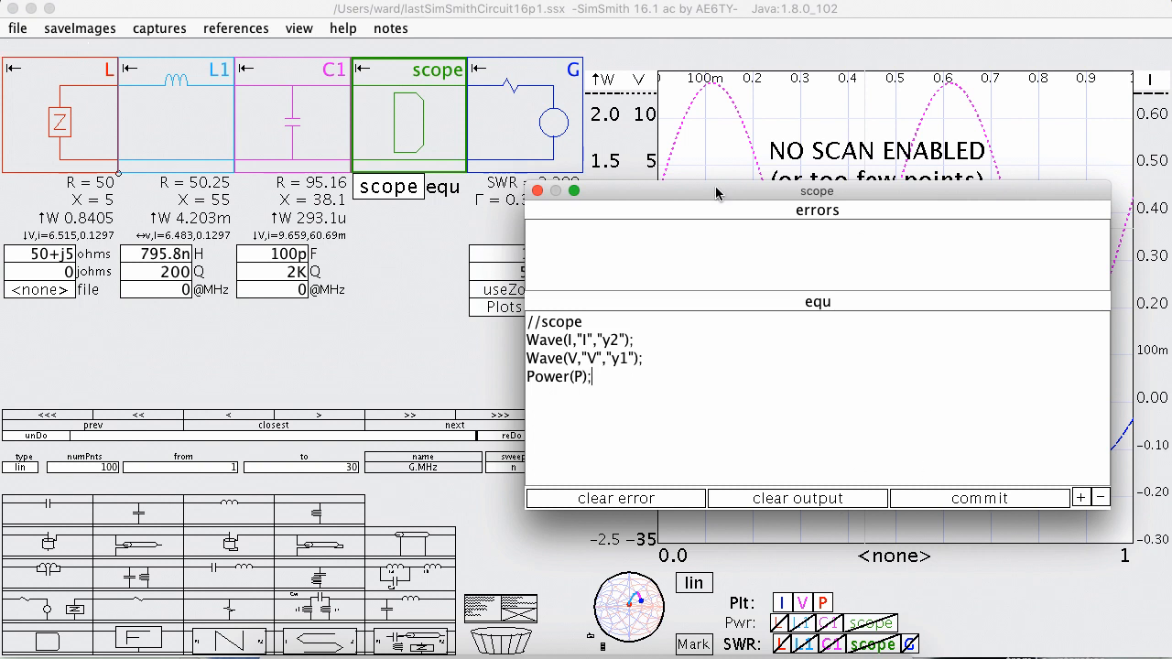
left_click(538, 191)
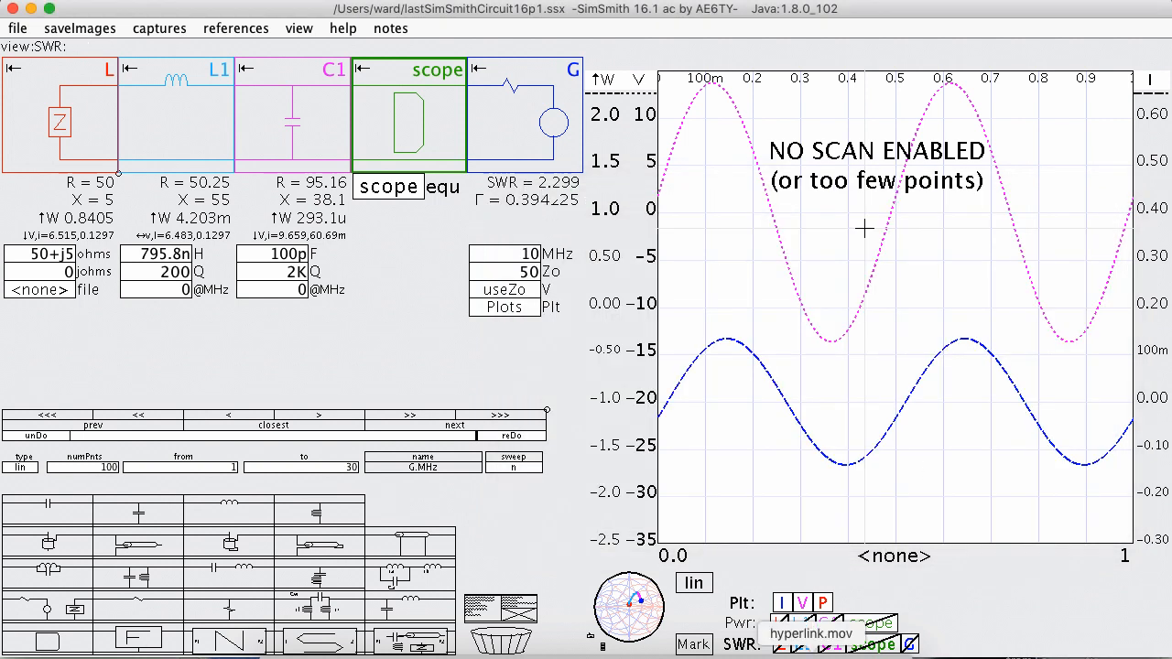
Turn off the P trace in the plot.
left_click(824, 606)
left_click(825, 605)
left_click(824, 606)
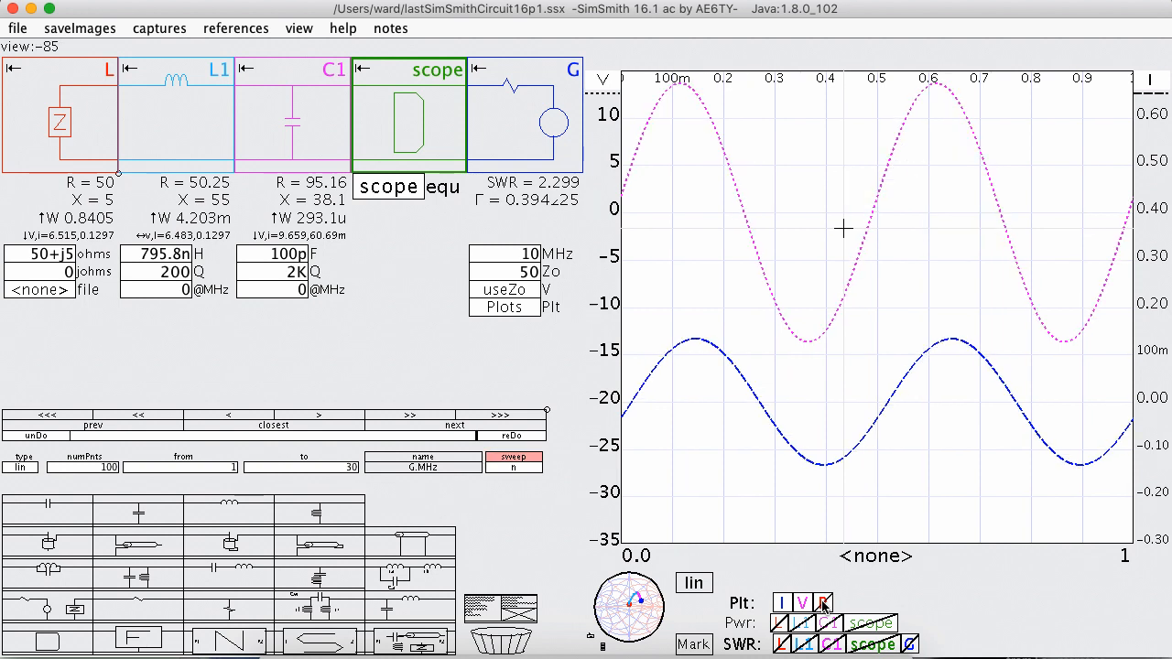
Move the scope block between L and L1, and place a second copy of it between C1 and G to compare waveforms.
right_click(405, 126)
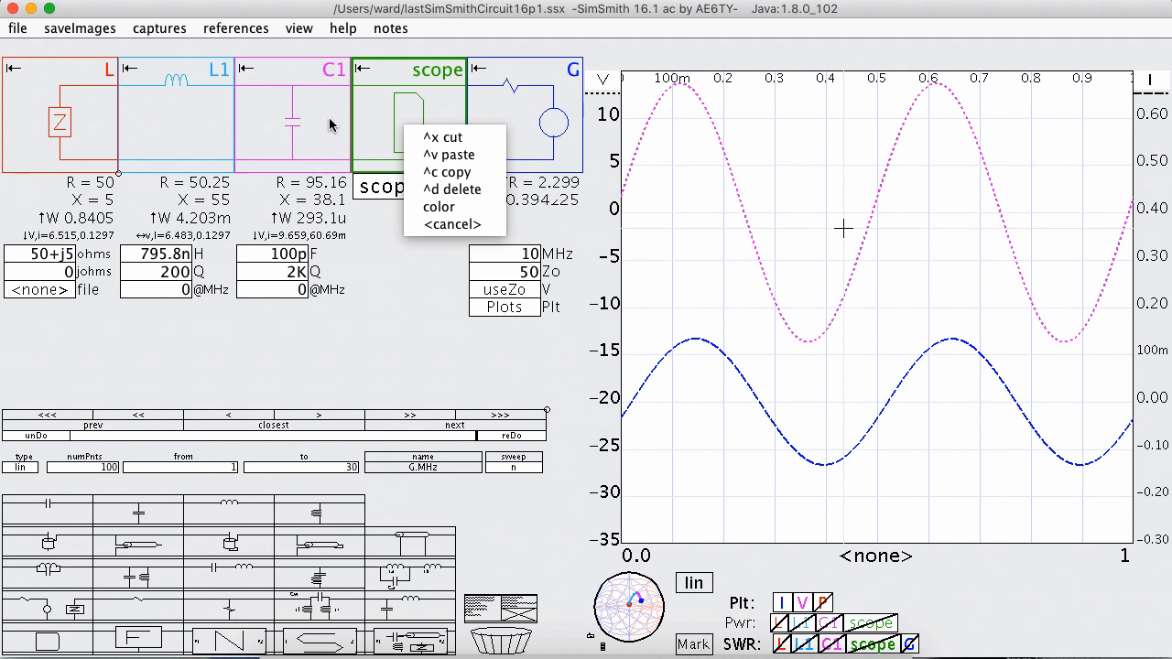
left_click(410, 120)
left_click_drag(367, 111, 165, 110)
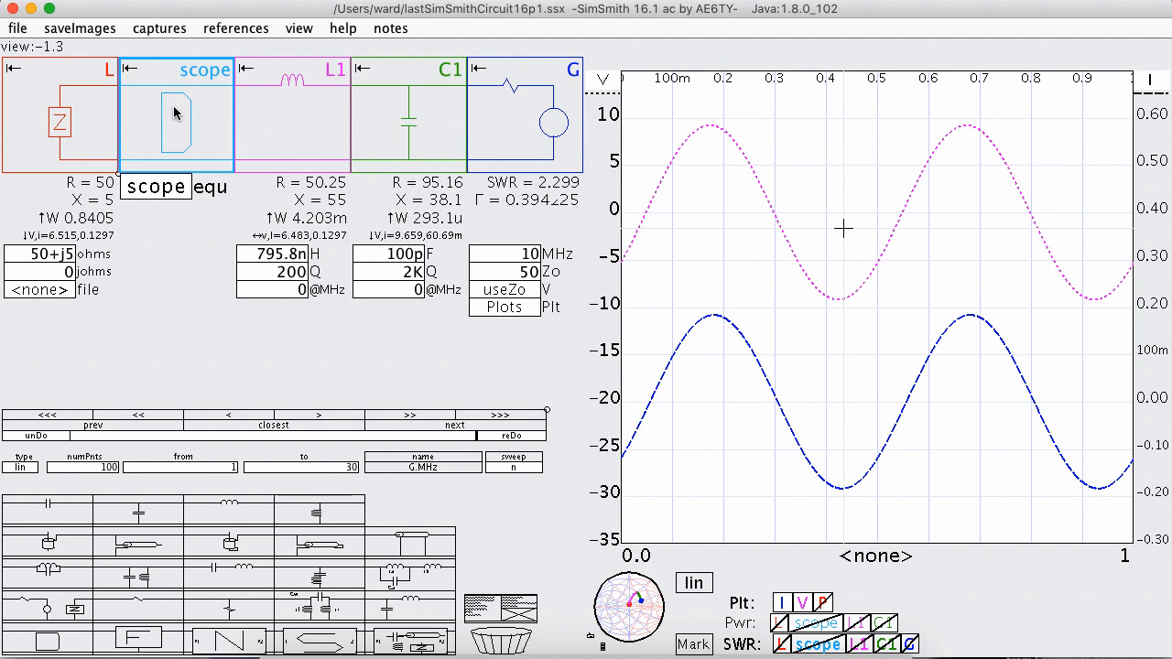
left_click_drag(167, 112, 431, 119)
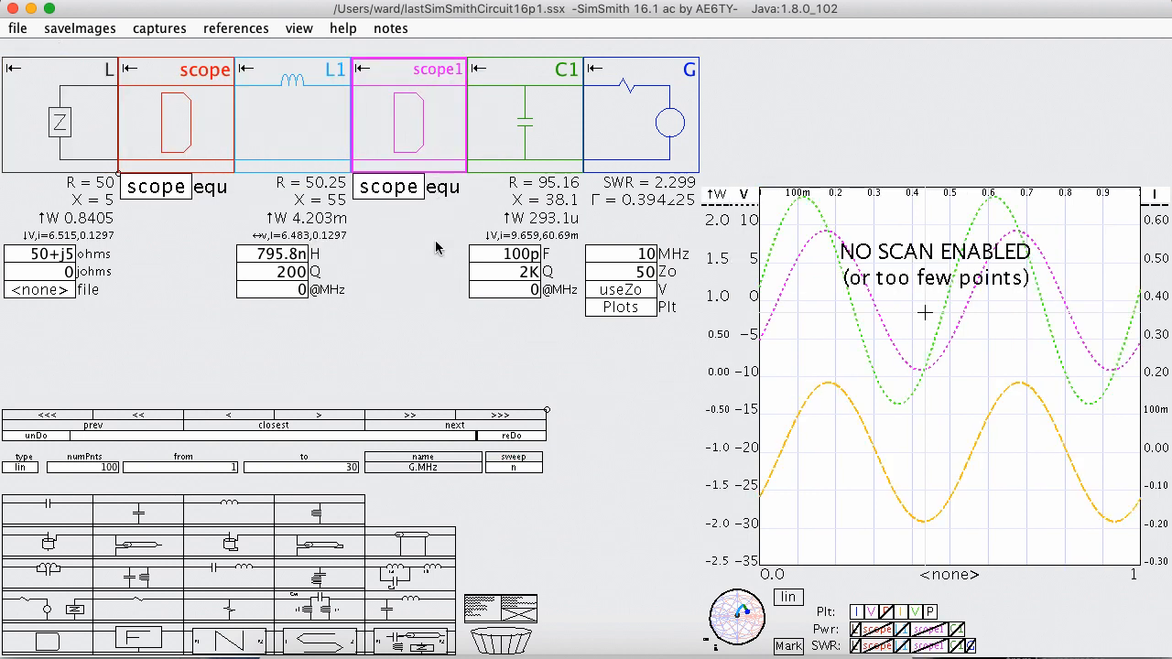
left_click_drag(438, 114, 541, 119)
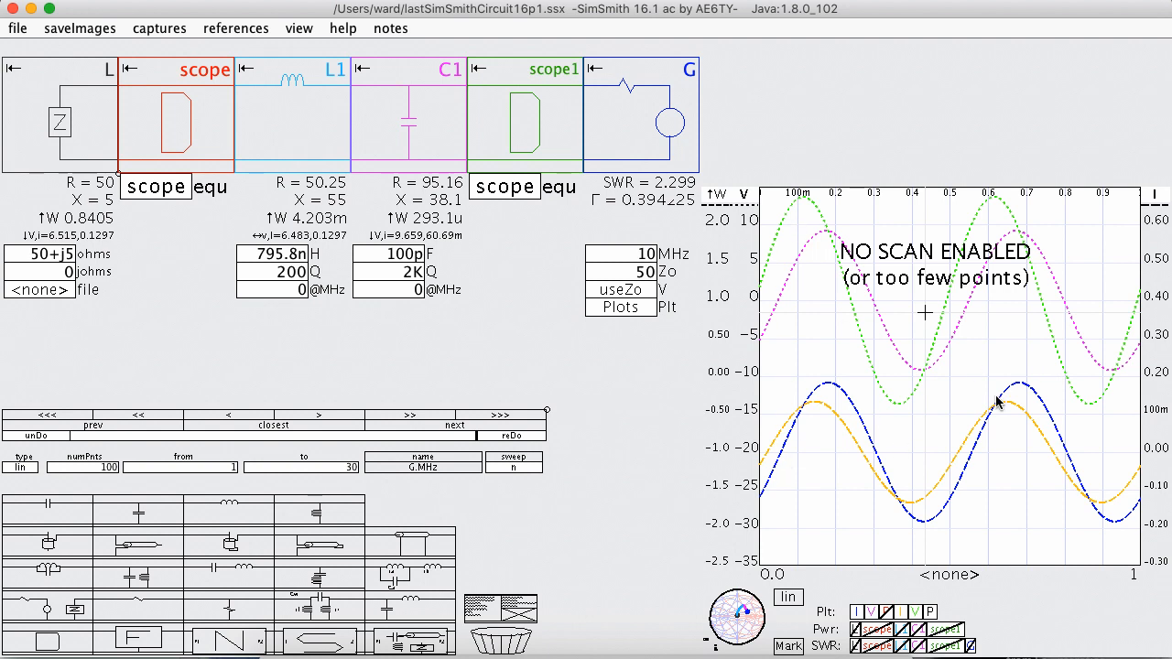
Delete both scope blocks from the circuit.
left_click(535, 108)
key("Delete")
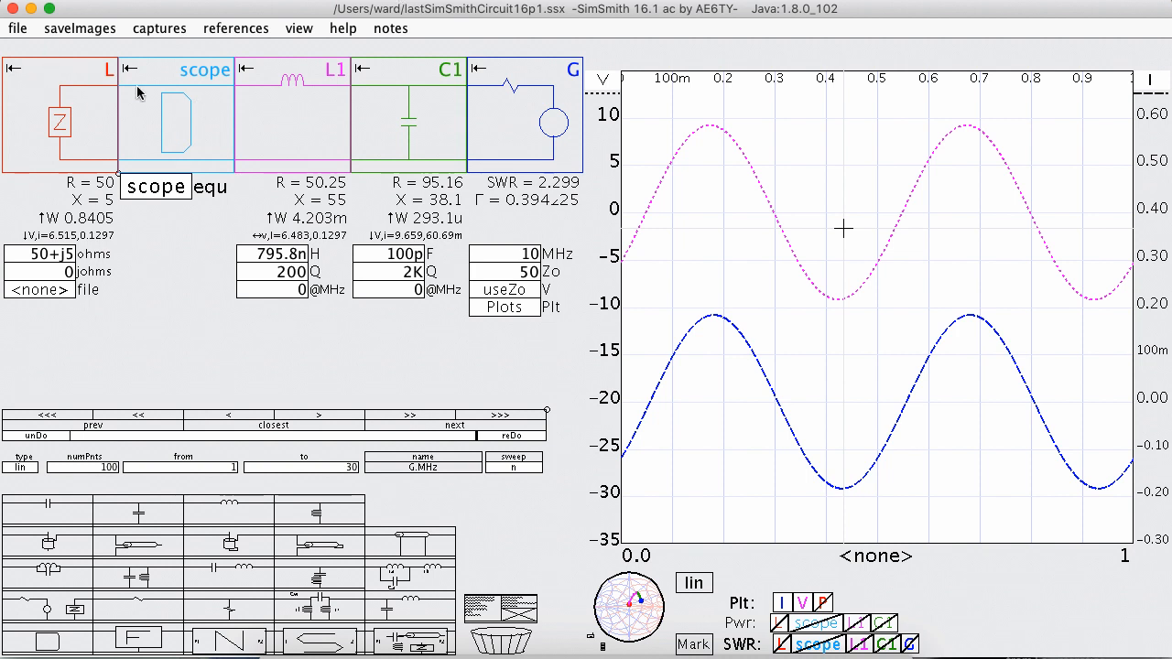
left_click(163, 102)
key("Delete")
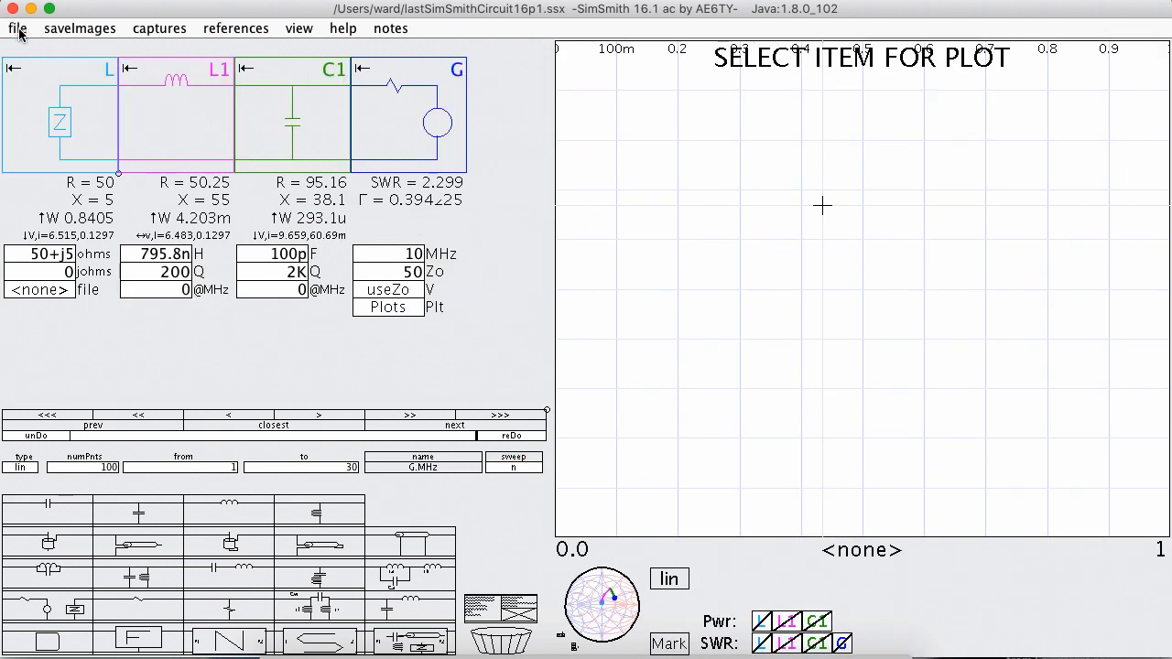
Insert the waves.ssce component from the SSLib folder in the home directory ahead of load L.
left_click(515, 611)
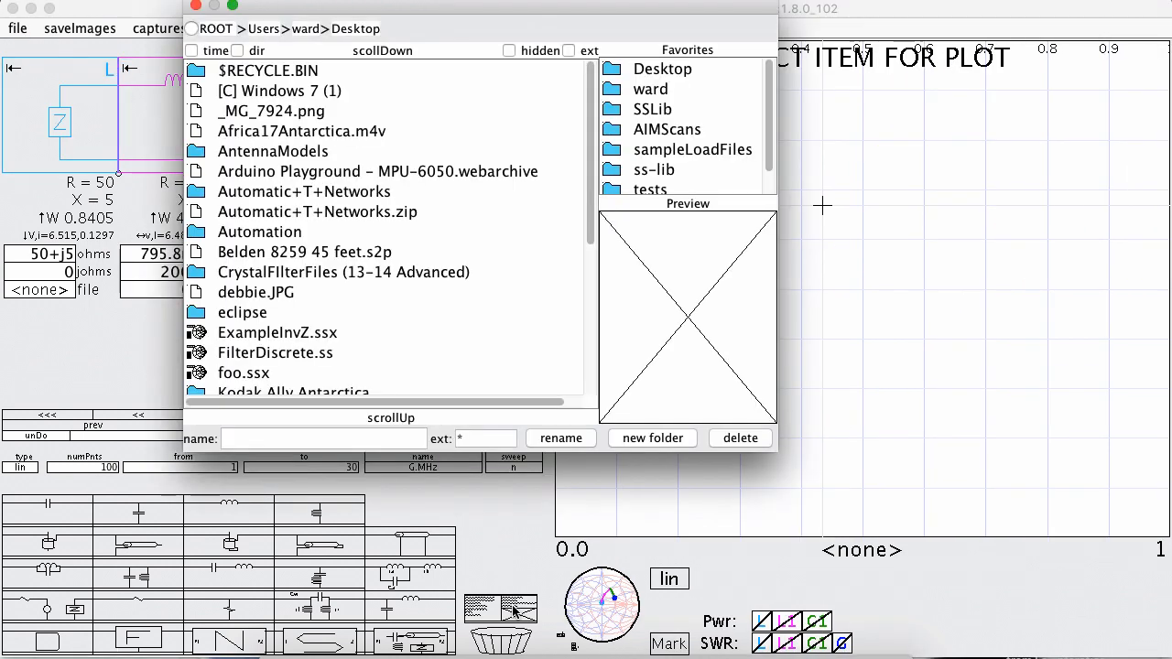
left_click(311, 28)
type("s")
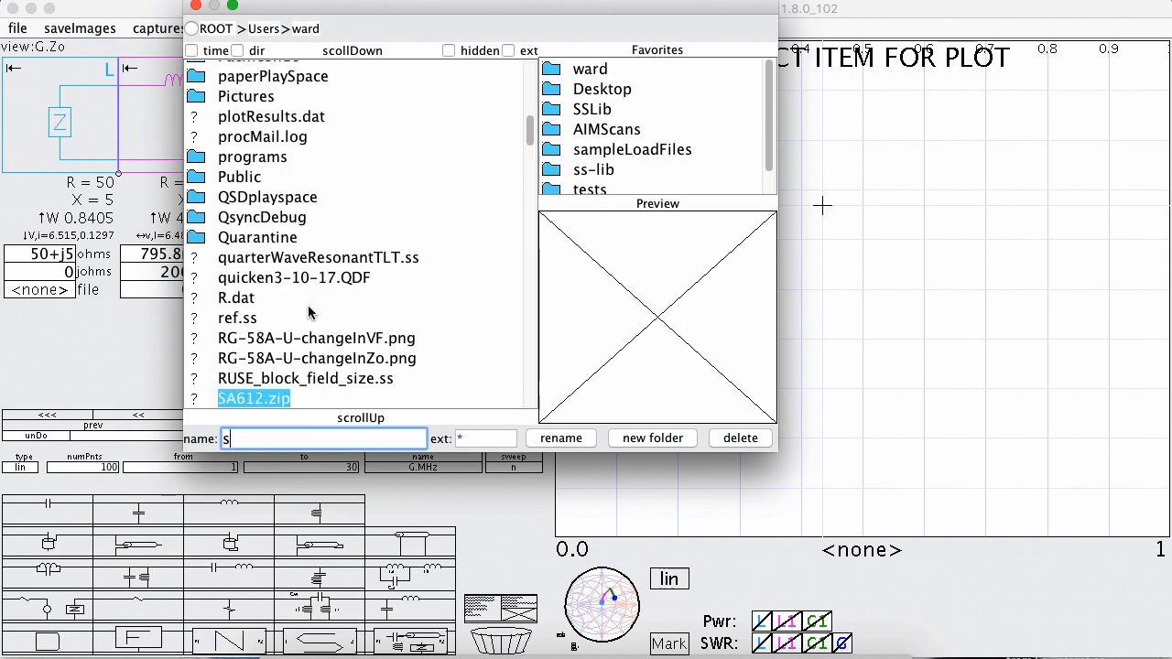
type("slib")
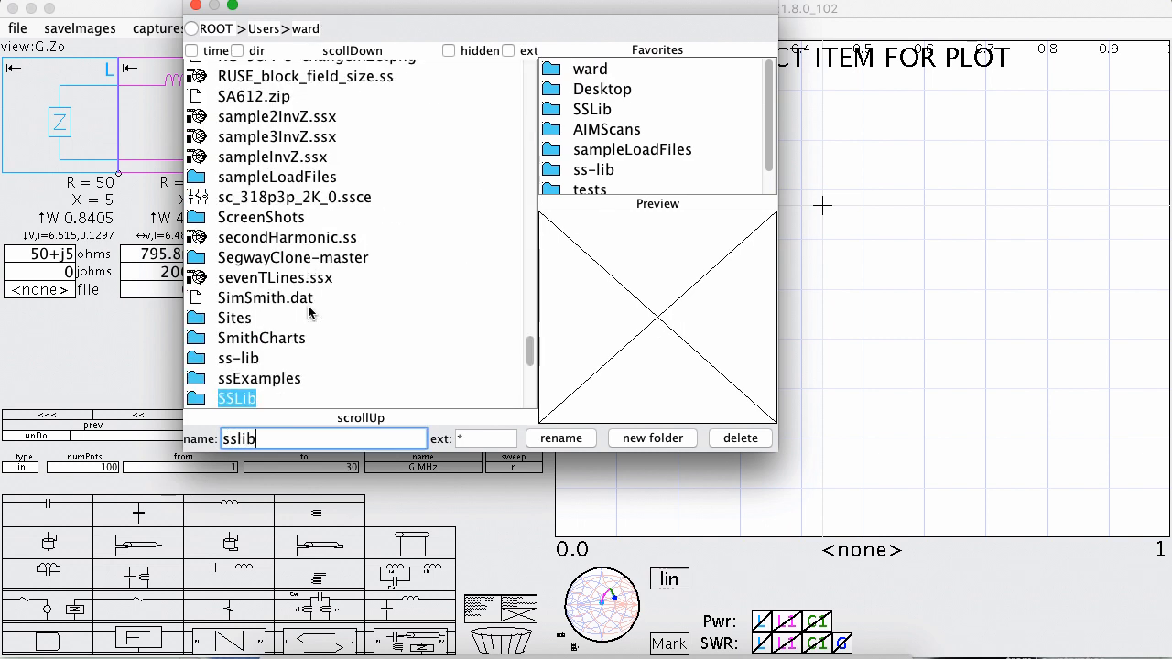
key("Return")
left_click_drag(312, 5, 674, 70)
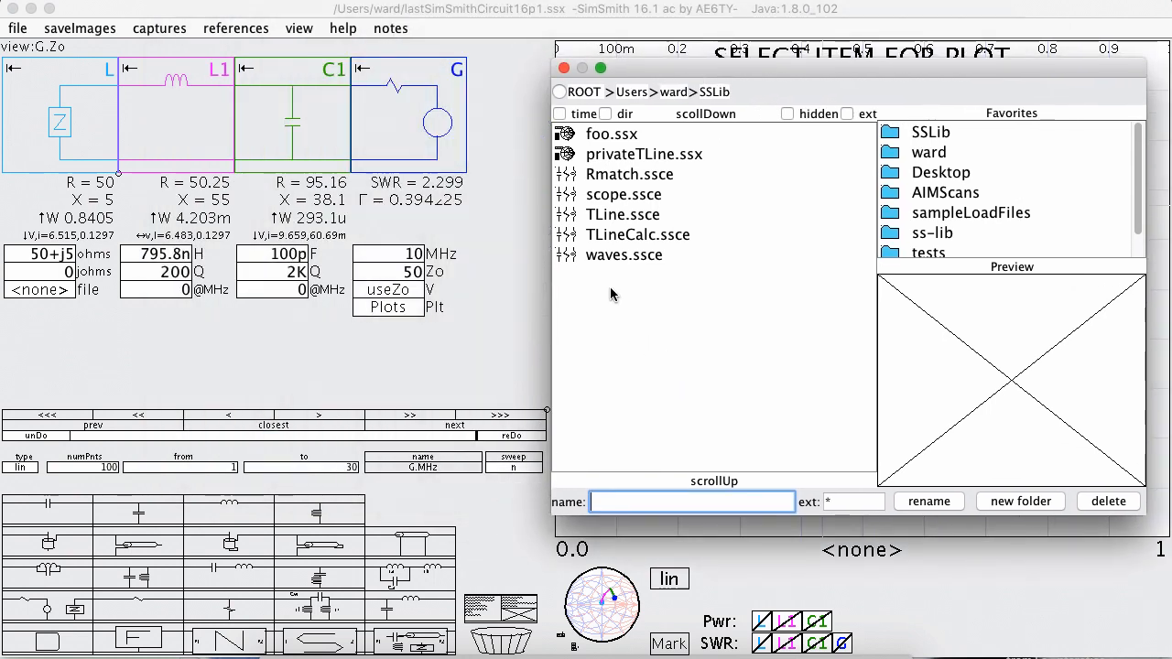
left_click_drag(625, 255, 36, 107)
Remove the line waves(root.L); from the waves block's equation and close its editor.
left_click(52, 187)
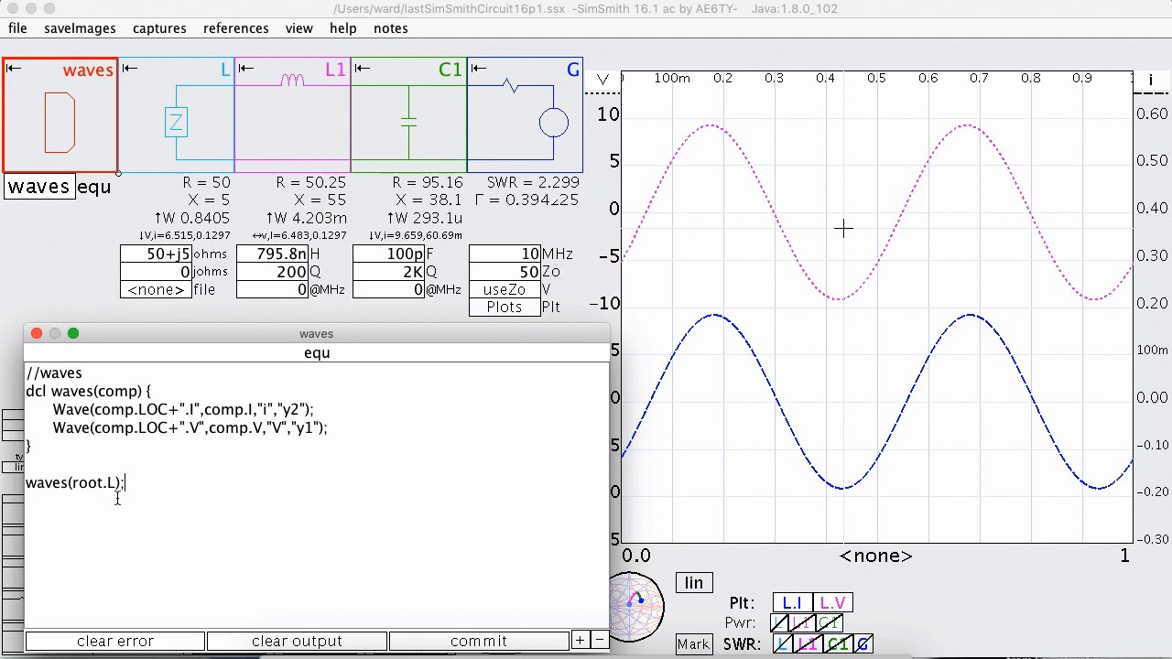
left_click_drag(153, 488, 21, 469)
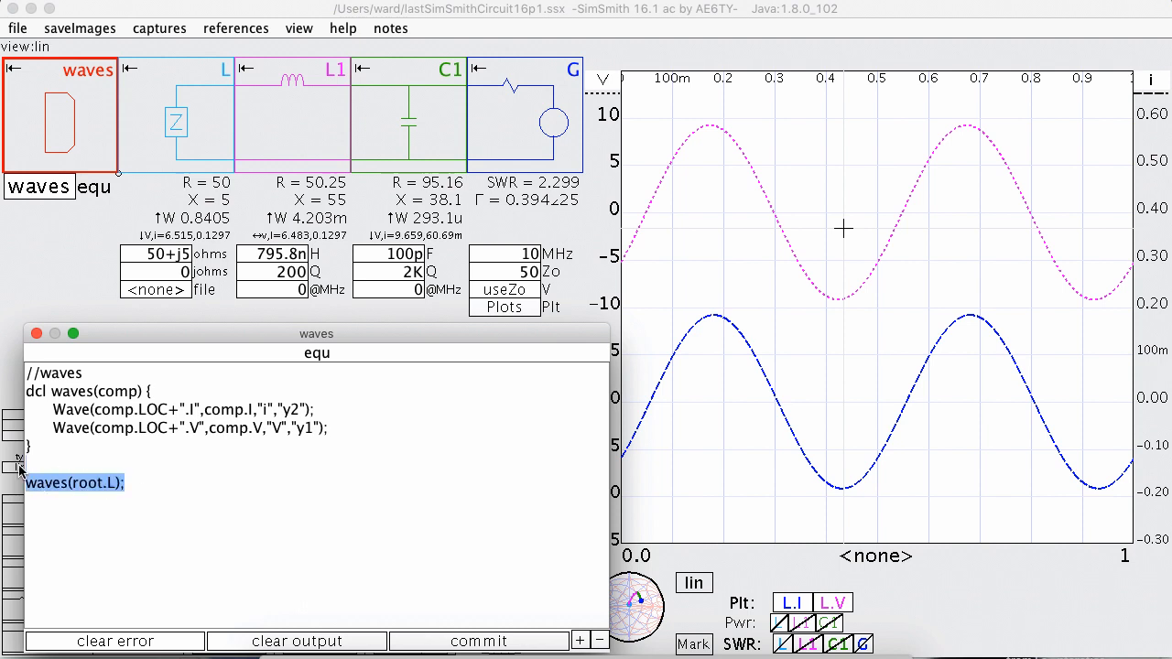
key("BackSpace")
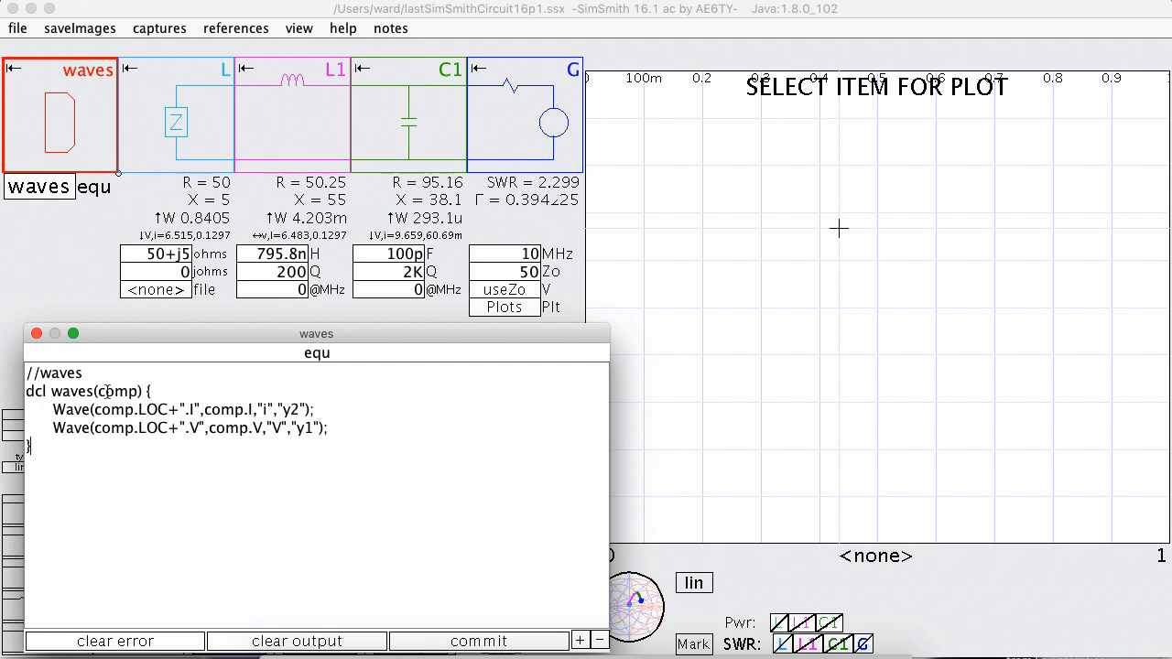
left_click(36, 333)
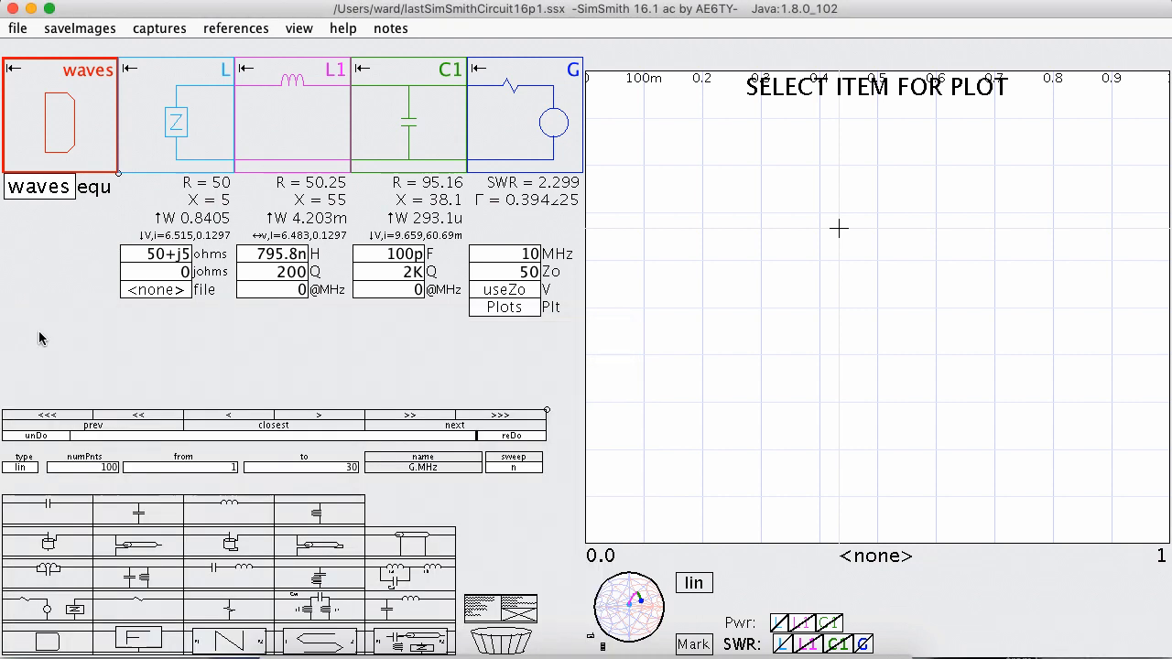
Add the line waves.waves(L1); to the generator's Plots equation and close its editor.
left_click(504, 308)
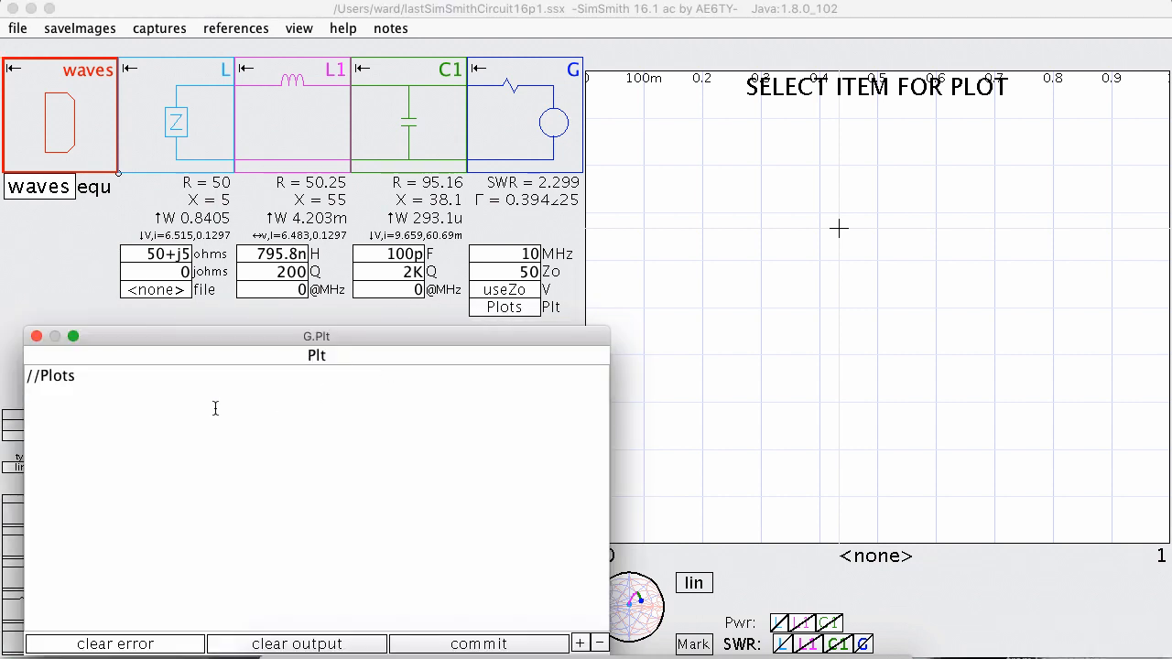
type("waves")
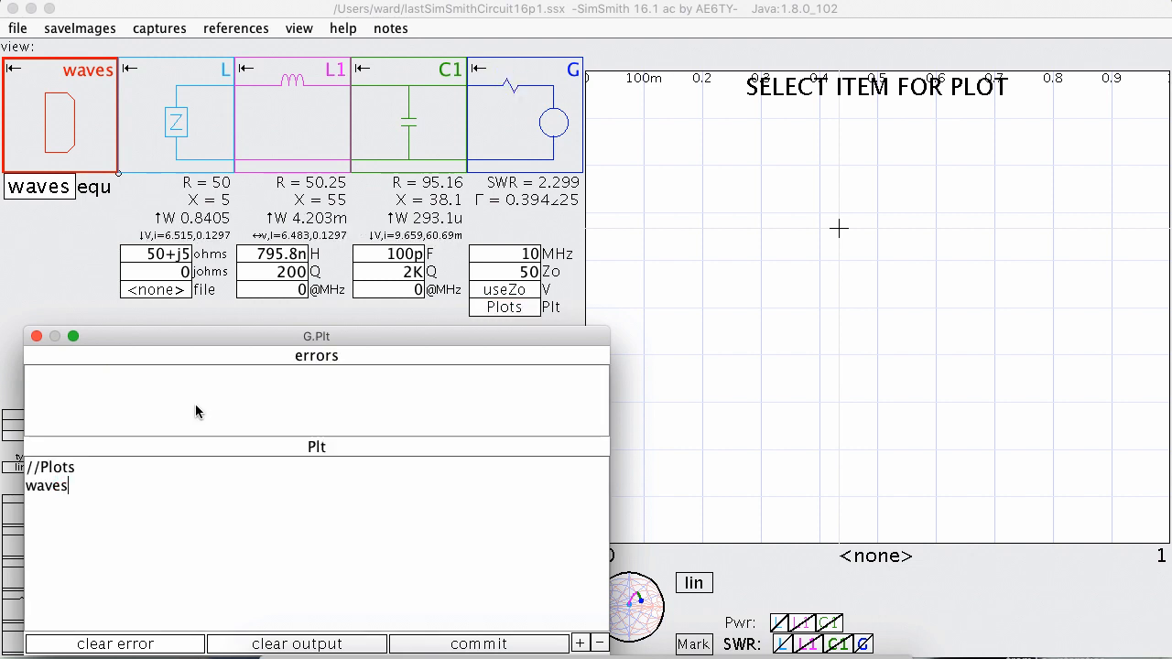
type(".wave")
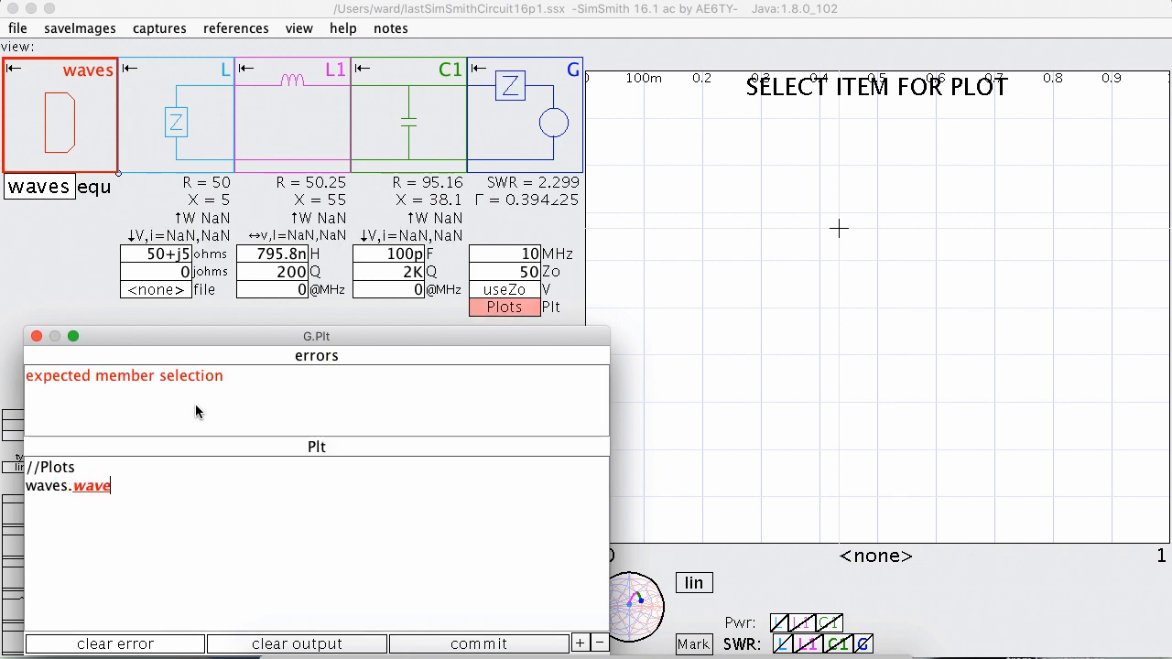
type("s(L")
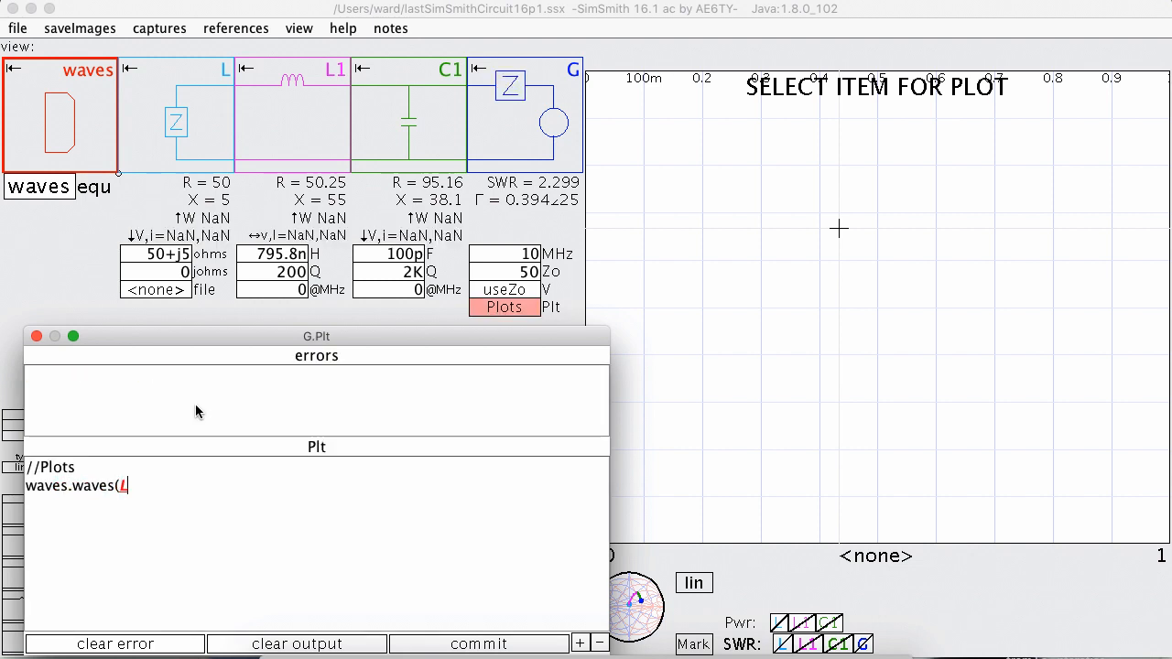
type("1);")
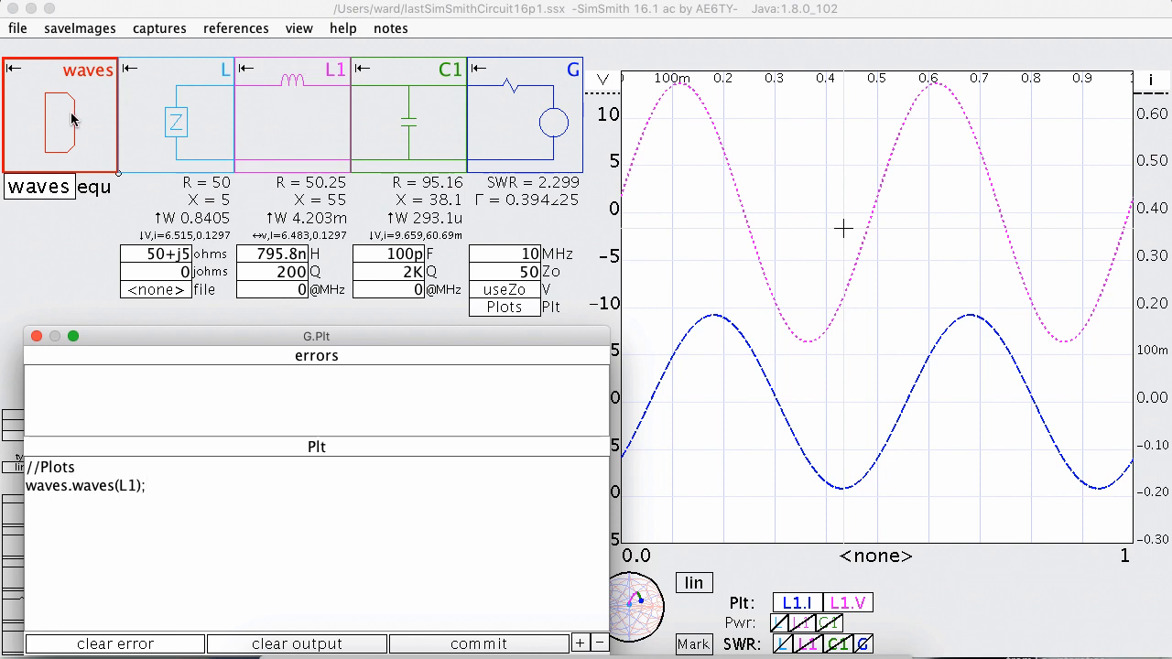
left_click(143, 498)
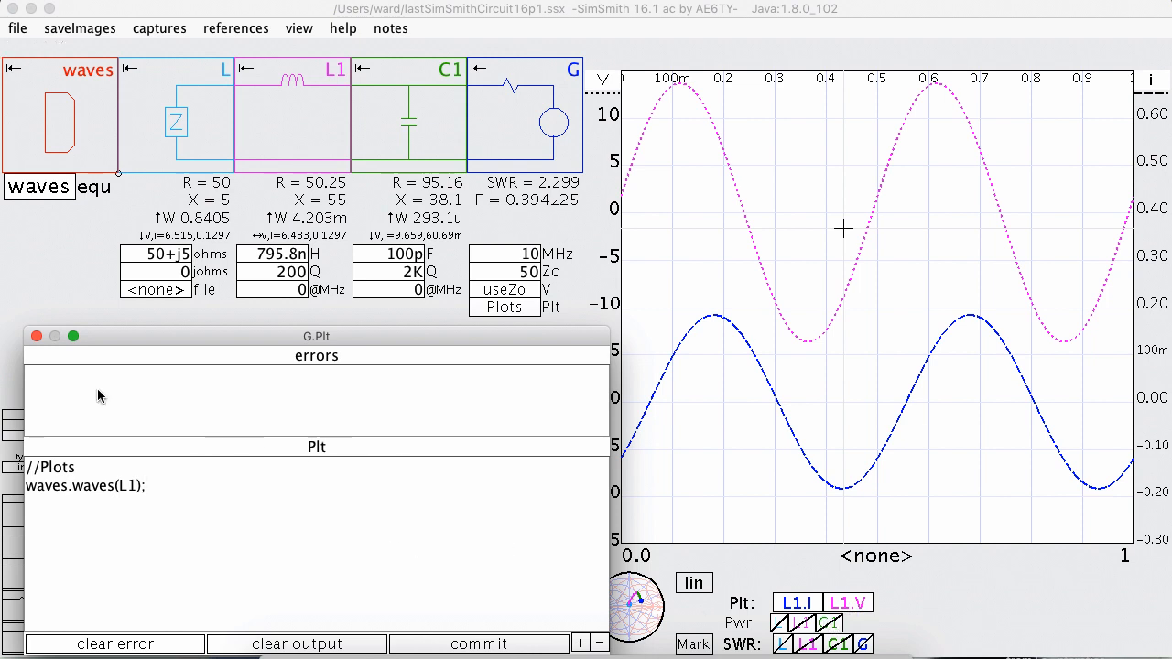
left_click(37, 338)
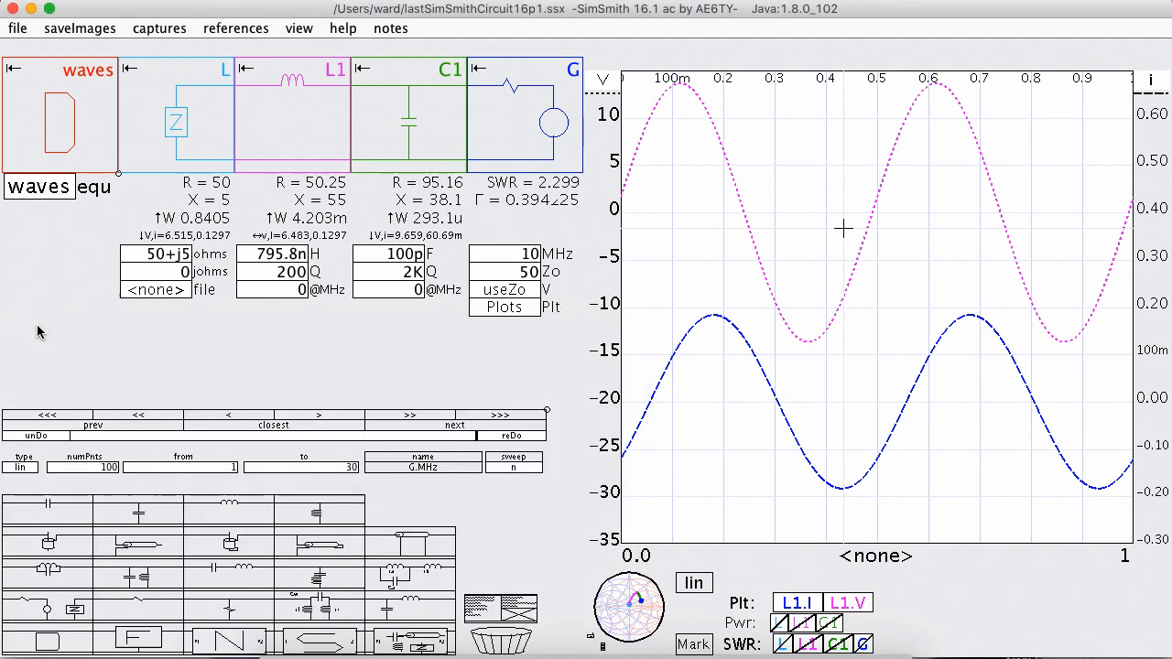
Review the waves function definition in the waves block's equation and close its editor.
left_click(60, 189)
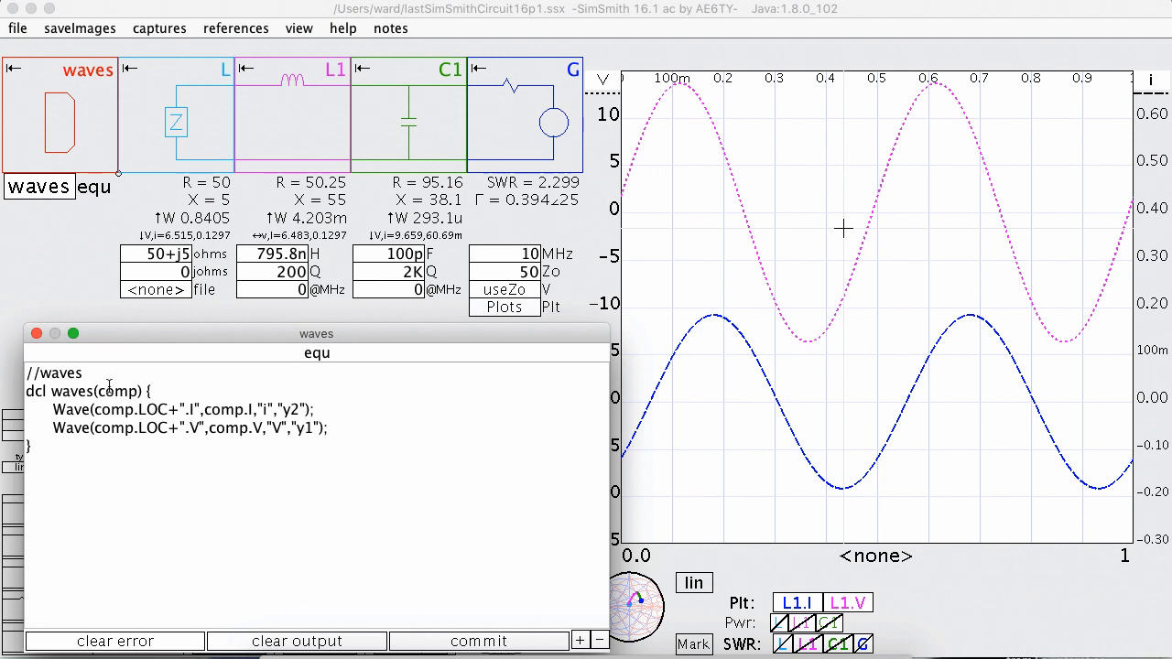
left_click(35, 333)
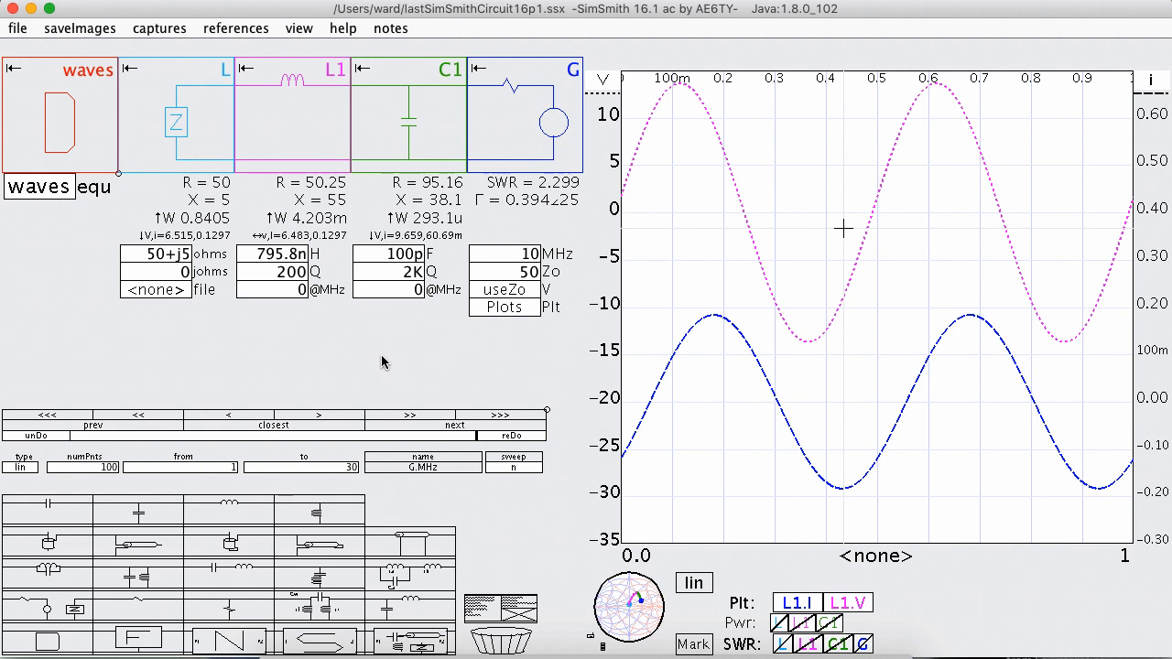
left_click(55, 189)
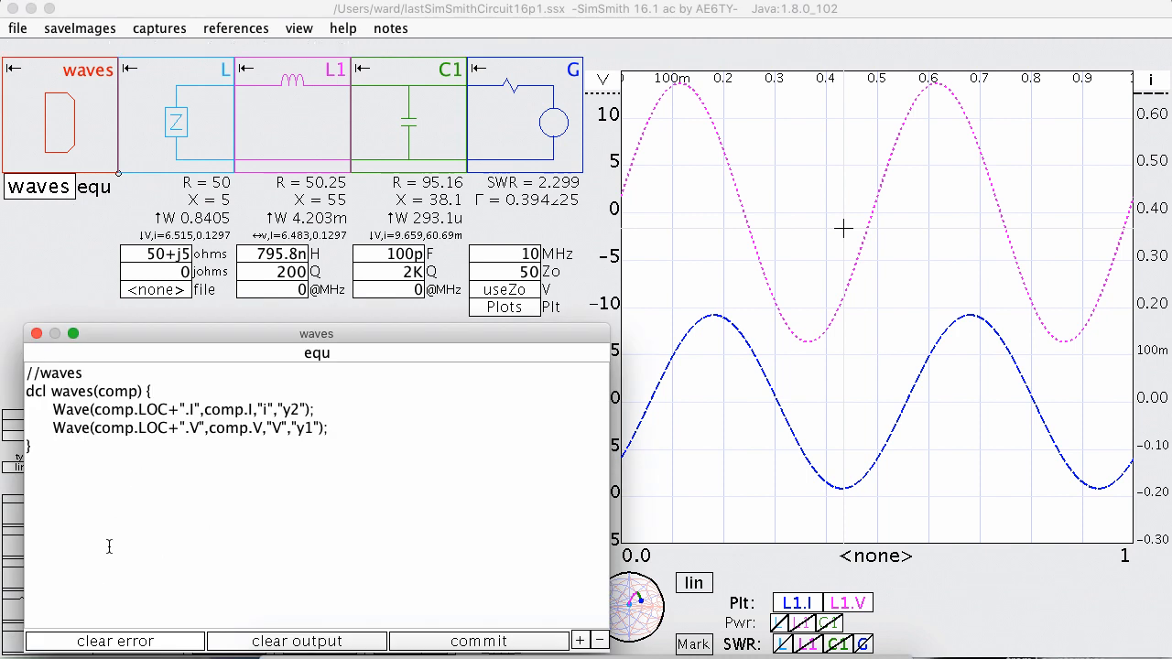
left_click(37, 333)
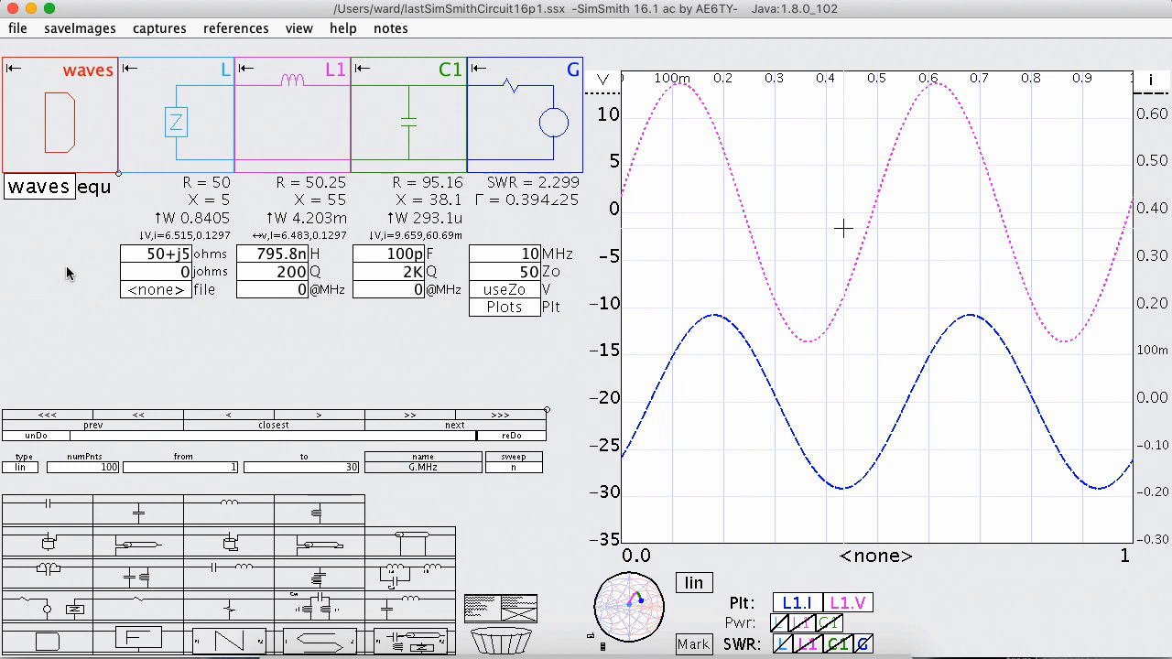